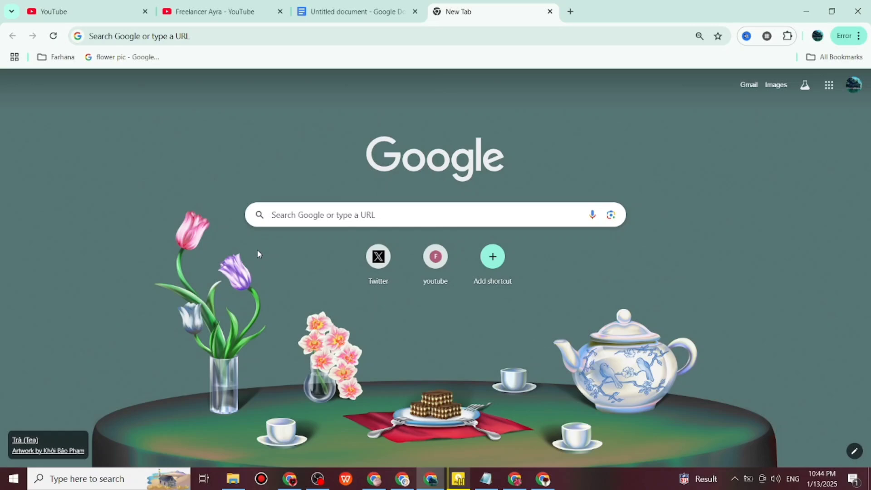
- Open the channel's video content page in YouTube Studio, dismissing the vidIQ notice, and glance at the video file in the Downloads folder
{"action": "left_click", "coordinate": [218, 13]}
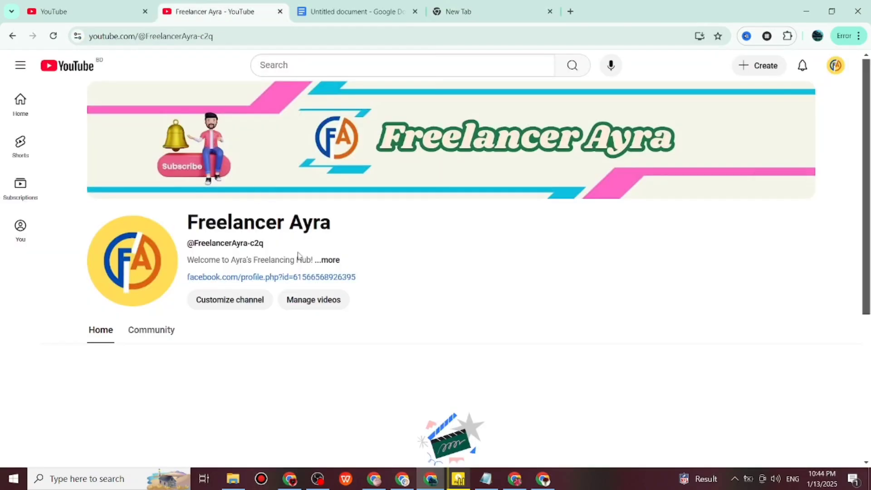
{"action": "left_click", "coordinate": [297, 302]}
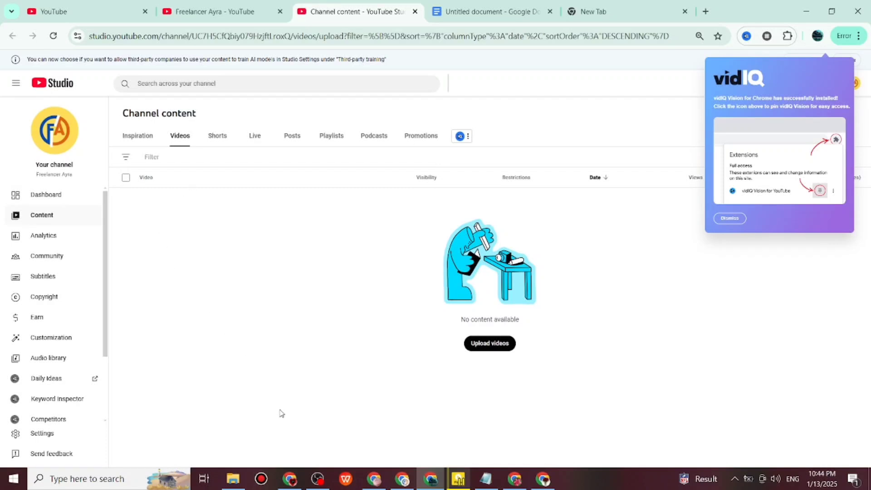
{"action": "left_click", "coordinate": [728, 219]}
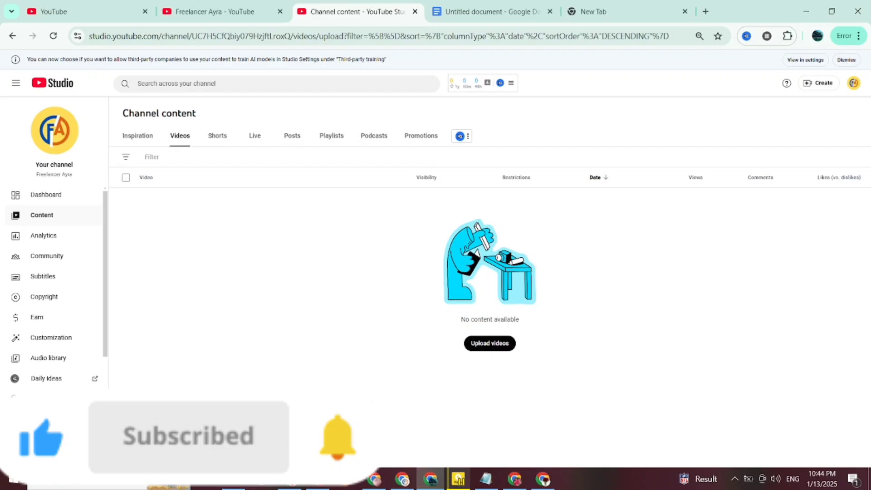
{"action": "left_click", "coordinate": [234, 479]}
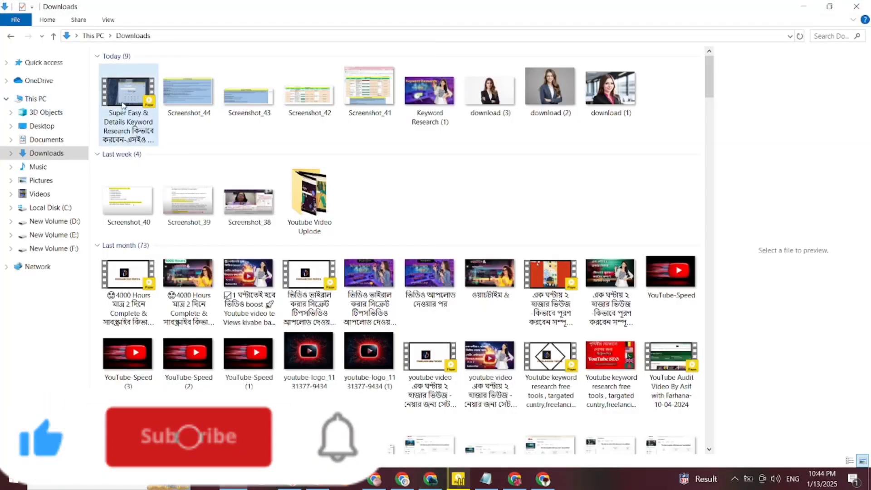
{"action": "left_click", "coordinate": [431, 479]}
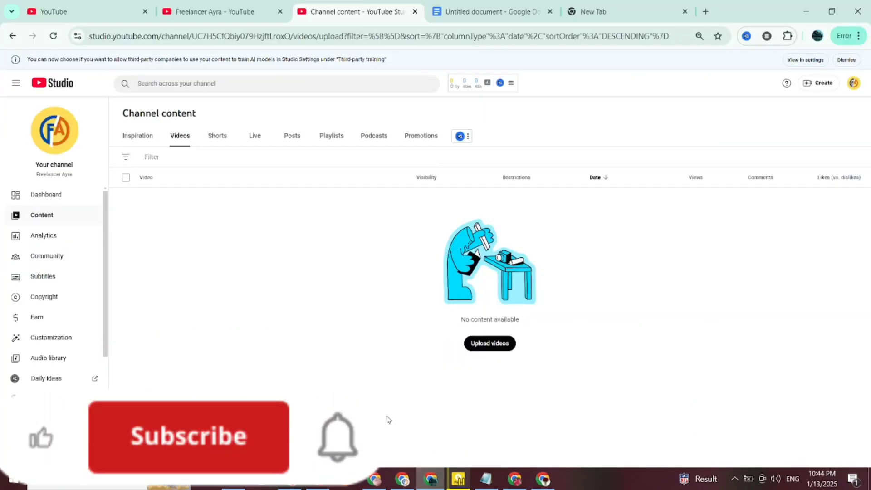
- Copy the title line "Keyword Research & Details Keyword- এসইও কিওয়ার্ড রিসার্চ-keyword research kivabe kore" from the Google Docs document
{"action": "left_click", "coordinate": [461, 9]}
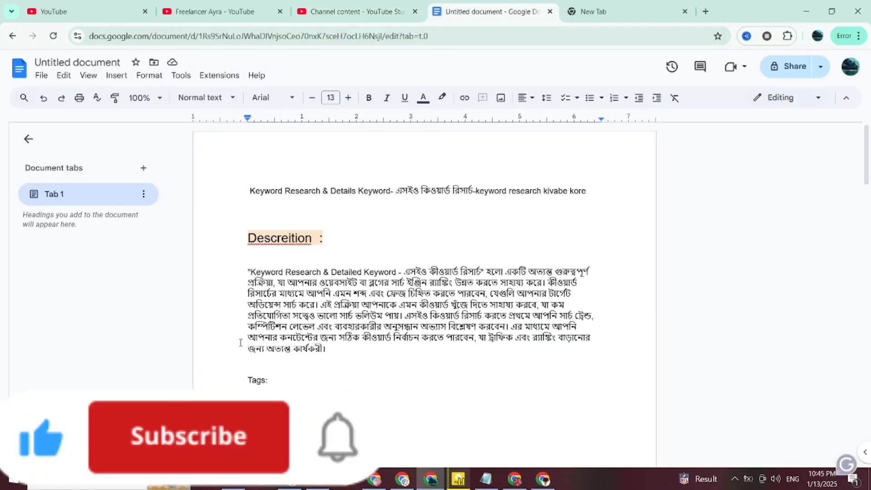
{"action": "scroll", "coordinate": [231, 344], "scroll_direction": "down", "scroll_amount": 2}
{"action": "scroll", "coordinate": [230, 348], "scroll_direction": "down", "scroll_amount": 8}
{"action": "scroll", "coordinate": [236, 346], "scroll_direction": "up", "scroll_amount": 15}
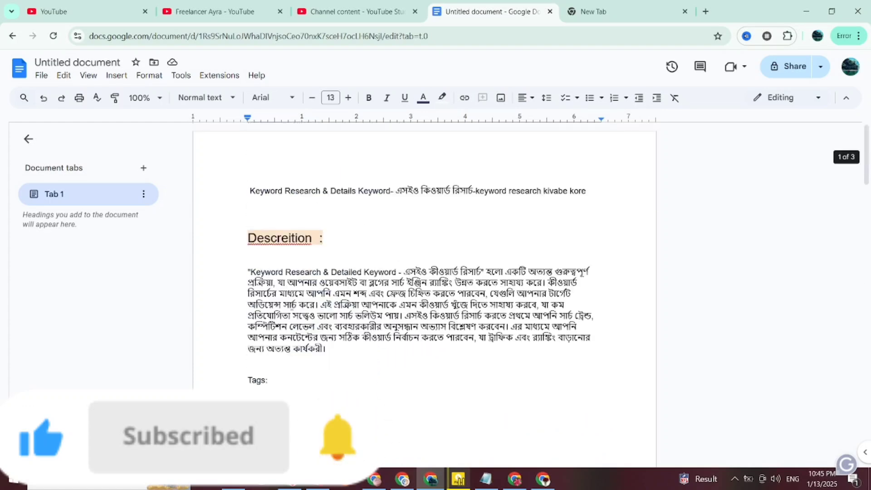
{"action": "left_click_drag", "start_coordinate": [586, 192], "coordinate": [245, 192]}
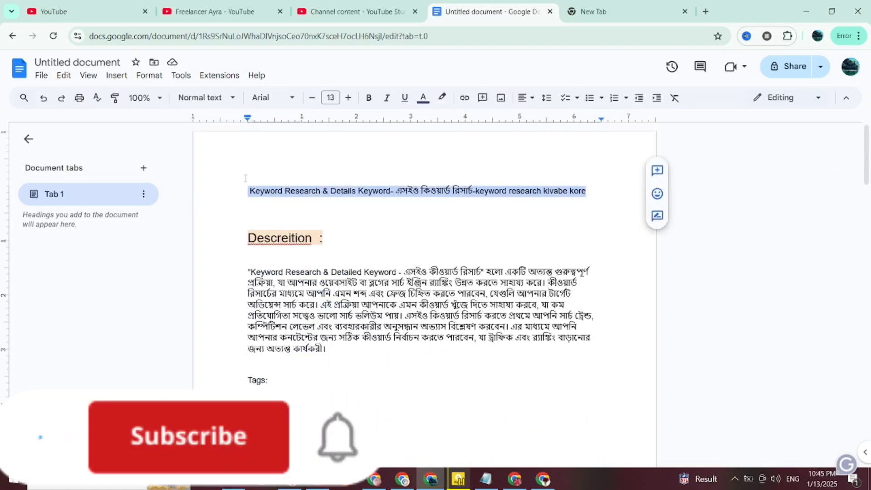
{"action": "right_click", "coordinate": [299, 190]}
{"action": "left_click", "coordinate": [327, 198]}
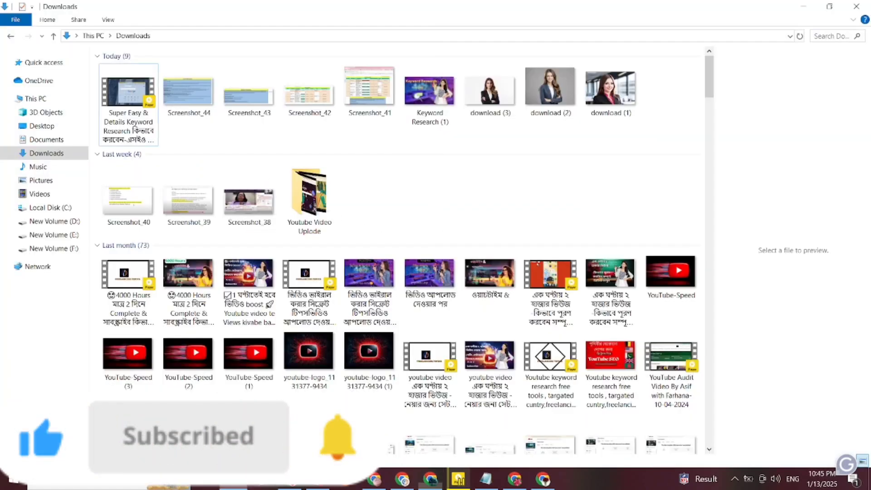
- In the Downloads folder, examine the metadata details of the "Super Easy & Details Keyword Research" video file, including its description, tags and origin fields
{"action": "right_click", "coordinate": [126, 109]}
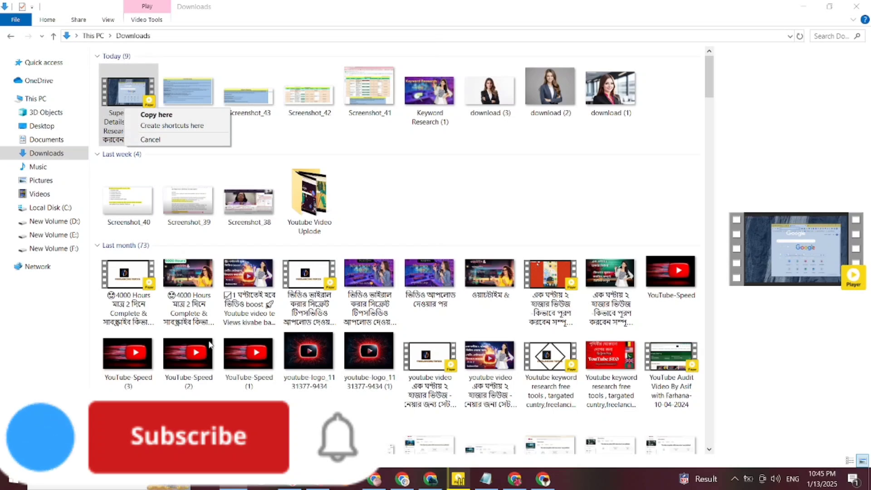
{"action": "left_click", "coordinate": [115, 104]}
{"action": "right_click", "coordinate": [117, 92]}
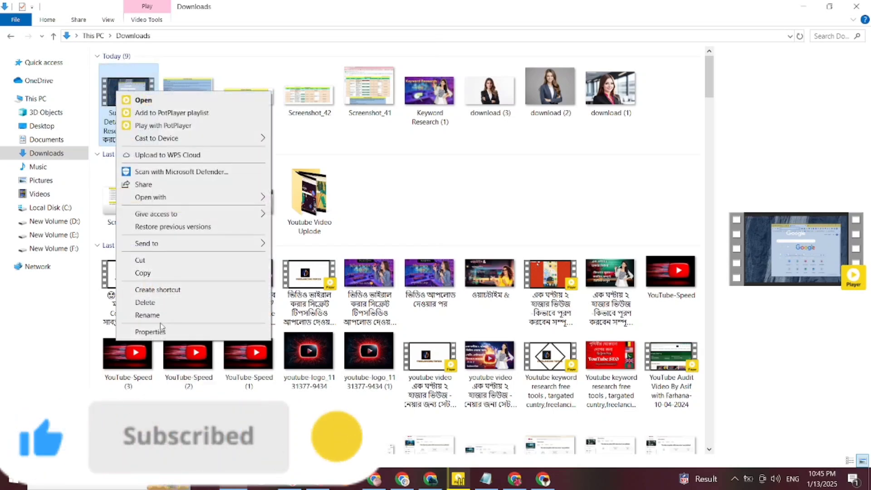
{"action": "left_click", "coordinate": [150, 332]}
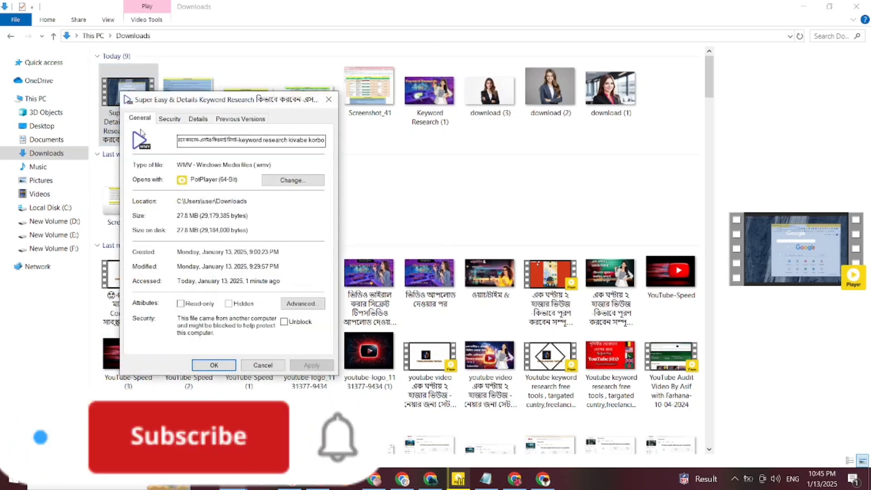
{"action": "left_click", "coordinate": [198, 119]}
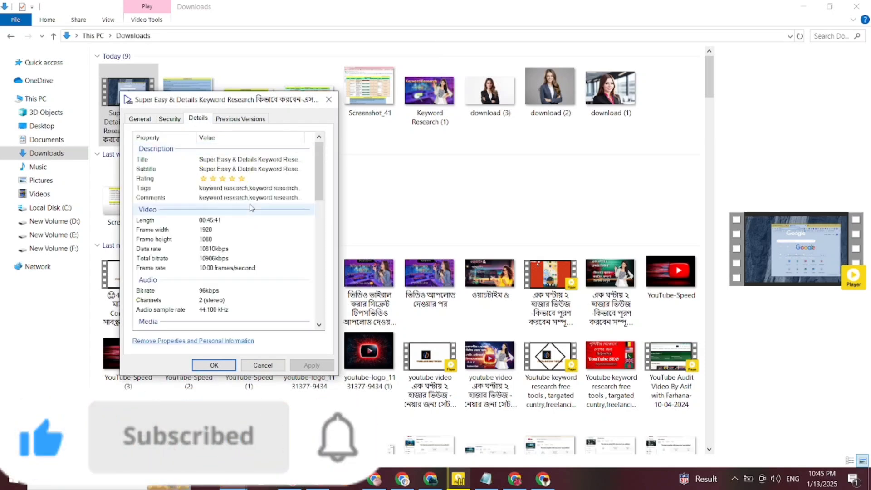
{"action": "scroll", "coordinate": [211, 295], "scroll_direction": "down", "scroll_amount": 5}
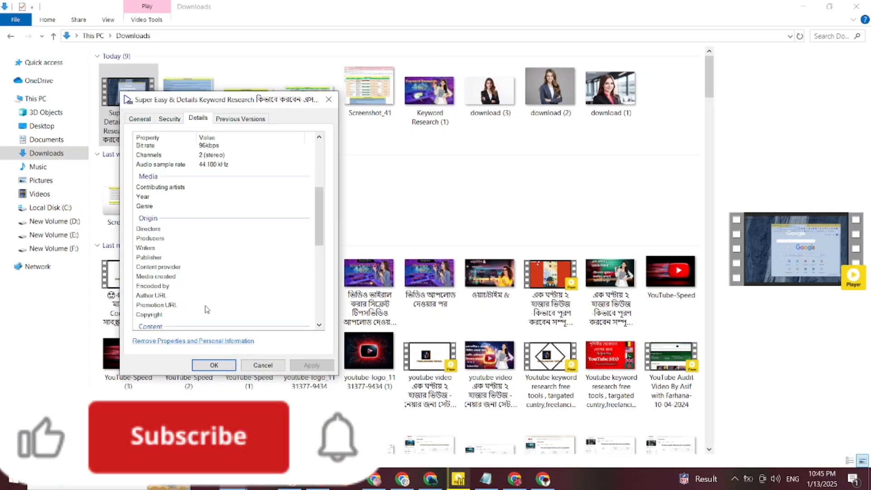
{"action": "scroll", "coordinate": [207, 309], "scroll_direction": "down", "scroll_amount": 3}
{"action": "scroll", "coordinate": [218, 318], "scroll_direction": "up", "scroll_amount": 8}
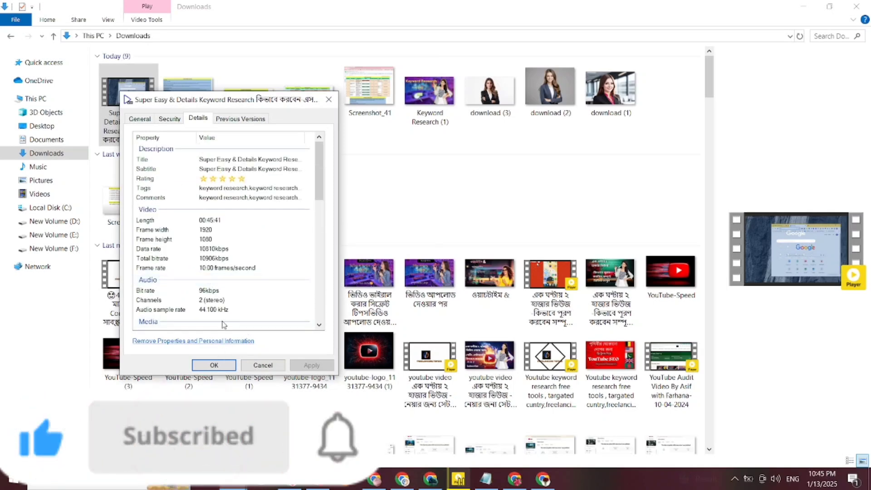
{"action": "scroll", "coordinate": [215, 299], "scroll_direction": "down", "scroll_amount": 5}
{"action": "left_click", "coordinate": [217, 239]}
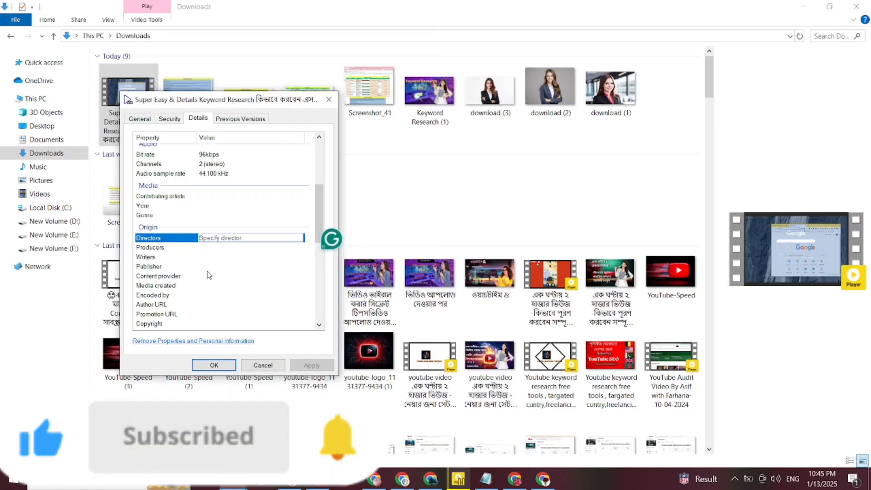
{"action": "left_click", "coordinate": [214, 366]}
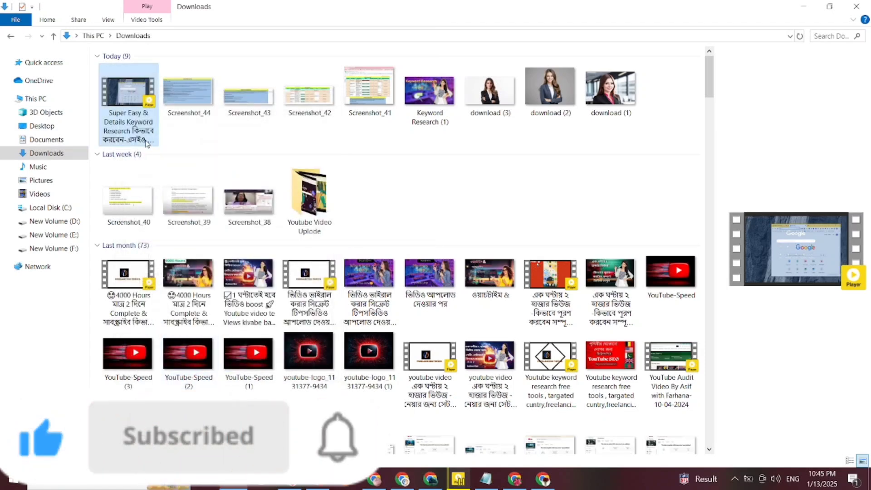
- Replace the file name of the "Keyword Research (1)" thumbnail image with the copied video title in its properties
{"action": "left_click", "coordinate": [430, 101]}
{"action": "right_click", "coordinate": [430, 101]}
{"action": "left_click", "coordinate": [454, 447]}
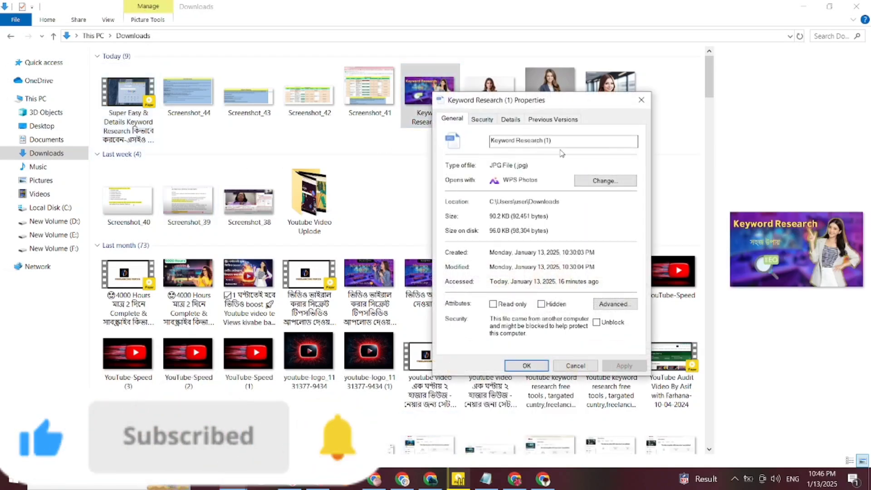
{"action": "left_click_drag", "start_coordinate": [559, 141], "coordinate": [483, 141]}
{"action": "key", "text": "BackSpace"}
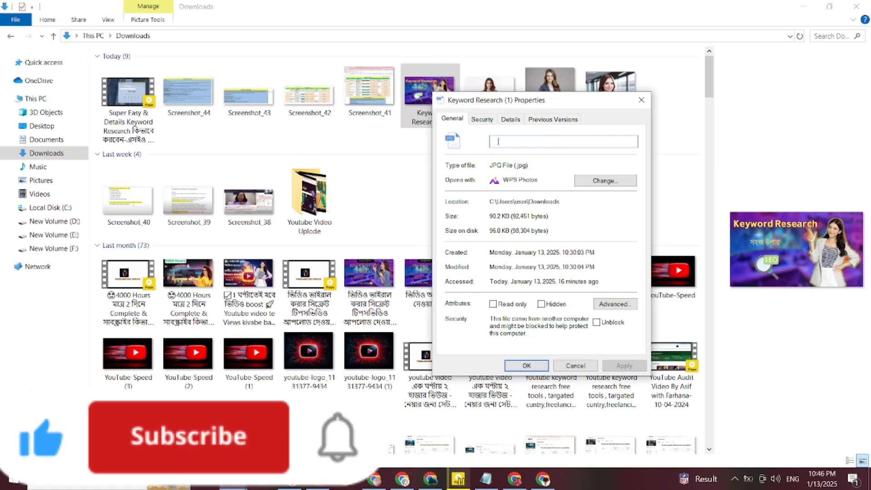
{"action": "key", "text": "ctrl+v"}
- Fill the thumbnail image's title and subject metadata with the copied video title and save the properties
{"action": "left_click", "coordinate": [510, 119]}
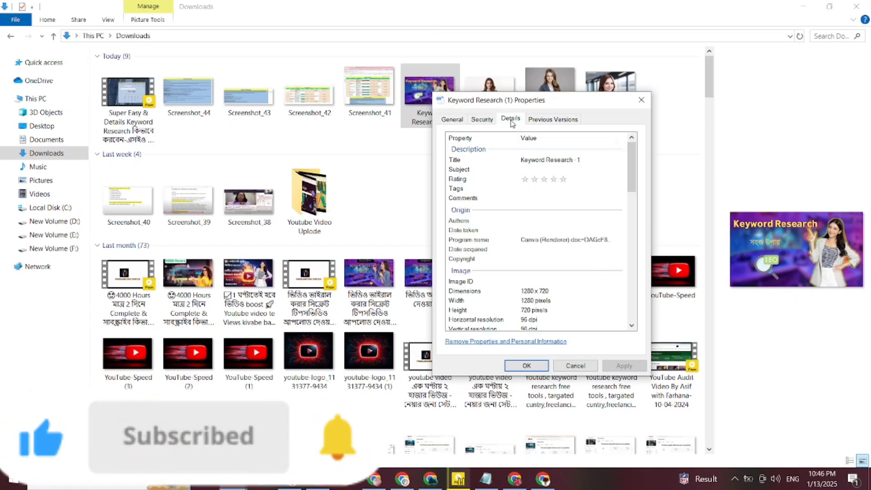
{"action": "left_click", "coordinate": [535, 160]}
{"action": "key", "text": "BackSpace"}
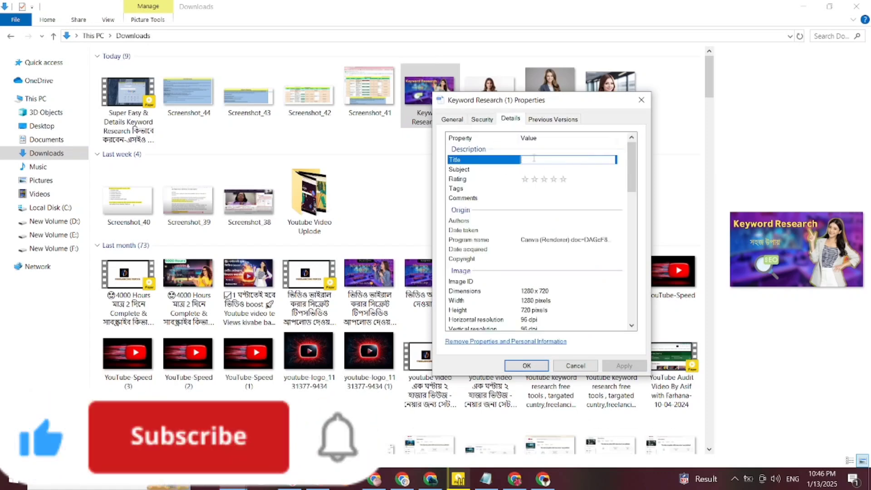
{"action": "key", "text": "ctrl+v"}
{"action": "left_click", "coordinate": [528, 169]}
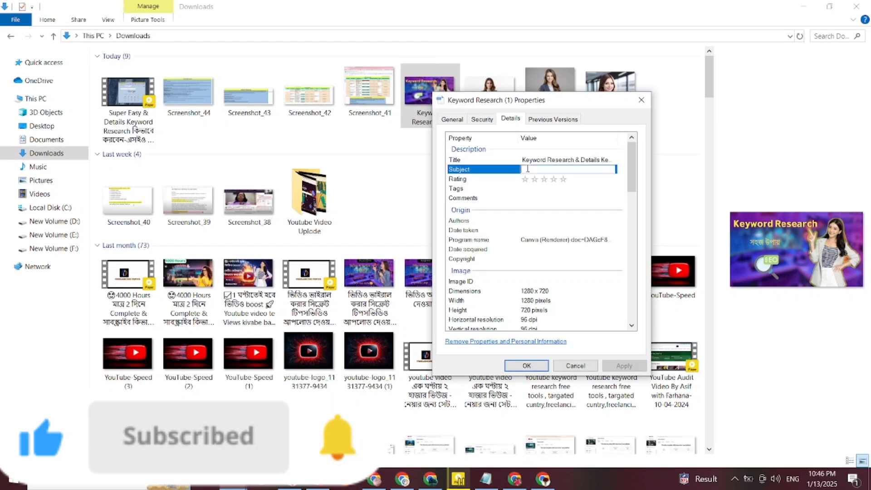
{"action": "key", "text": "ctrl+v"}
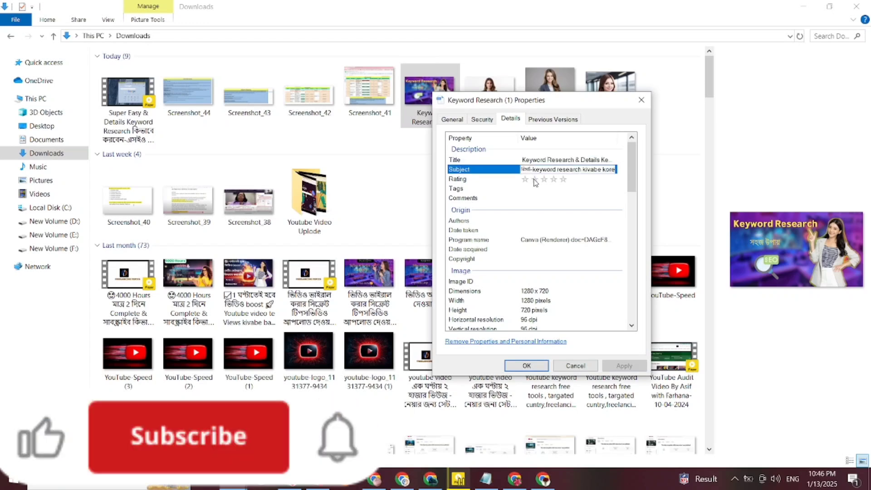
{"action": "left_click", "coordinate": [526, 366]}
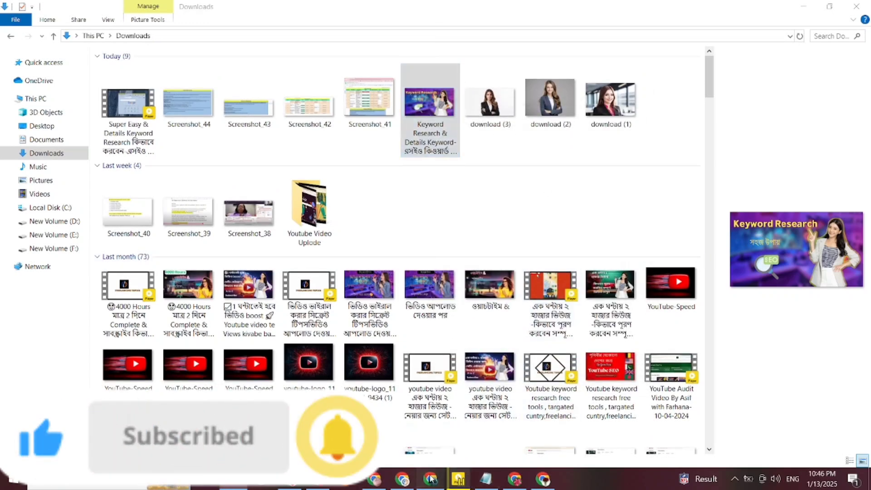
- Switch to the Google Docs document and copy the keyword list under "Low Compititor kw..", from "keyword research" to "google keyword planner"
{"action": "key", "text": "alt+Tab"}
{"action": "scroll", "coordinate": [219, 327], "scroll_direction": "down", "scroll_amount": 10}
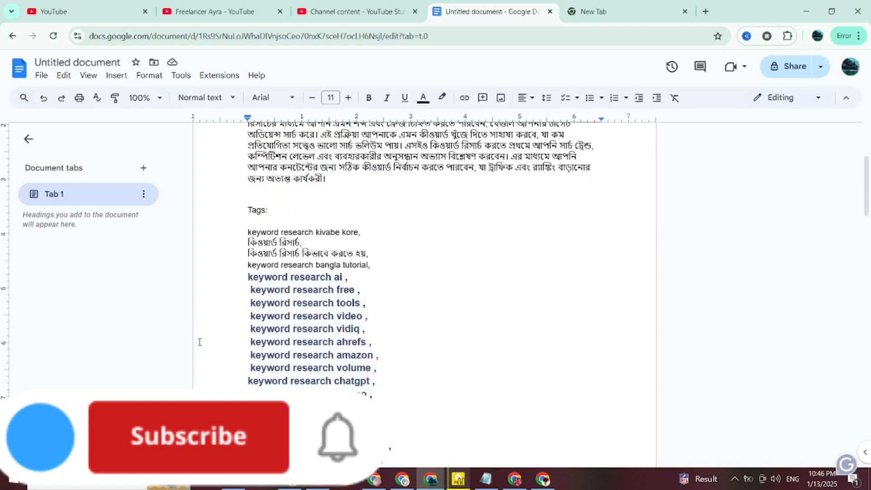
{"action": "scroll", "coordinate": [220, 353], "scroll_direction": "down", "scroll_amount": 15}
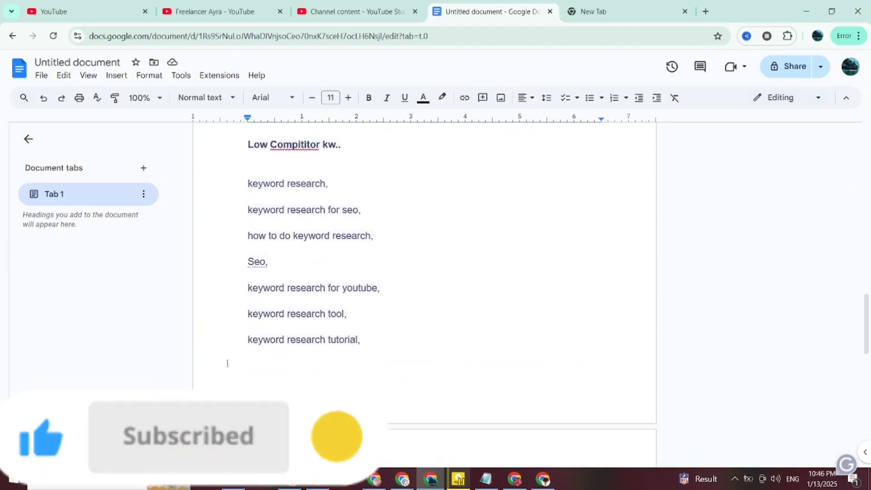
{"action": "left_click_drag", "start_coordinate": [248, 193], "coordinate": [458, 392]}
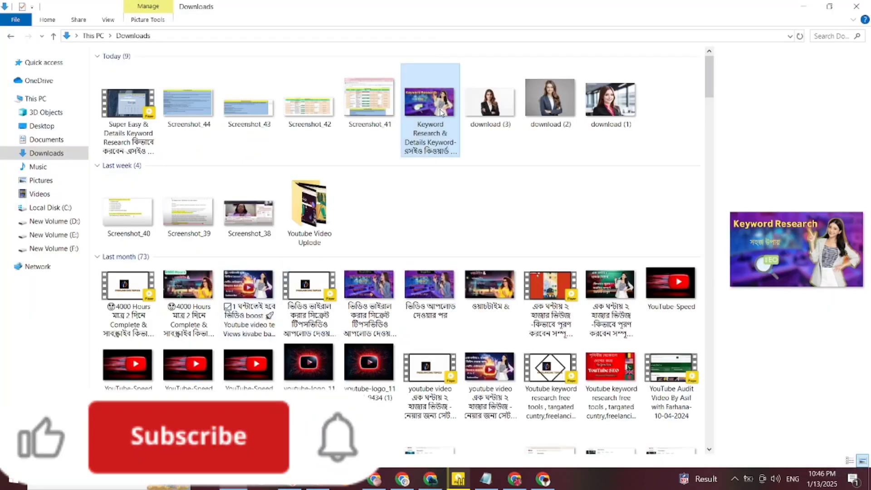
- Paste the copied keyword list into both the tags and the comments metadata of the renamed thumbnail image in Downloads
{"action": "right_click", "coordinate": [442, 113]}
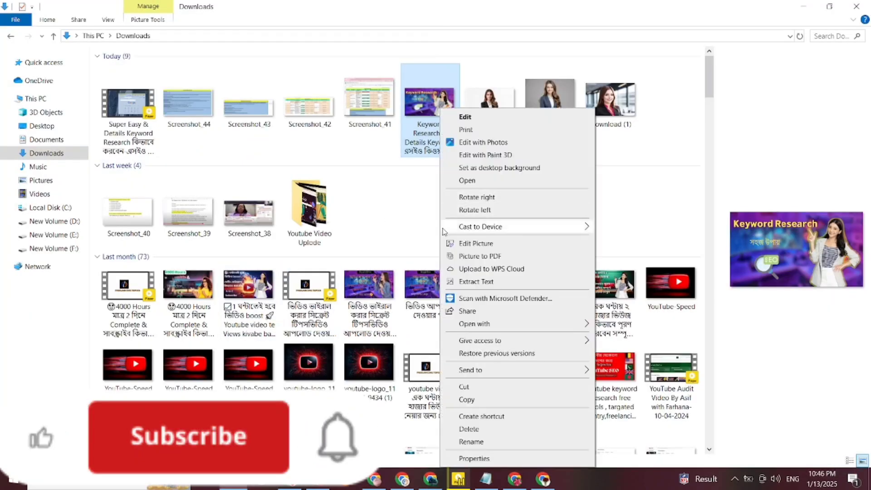
{"action": "left_click", "coordinate": [467, 458]}
{"action": "left_click", "coordinate": [522, 136]}
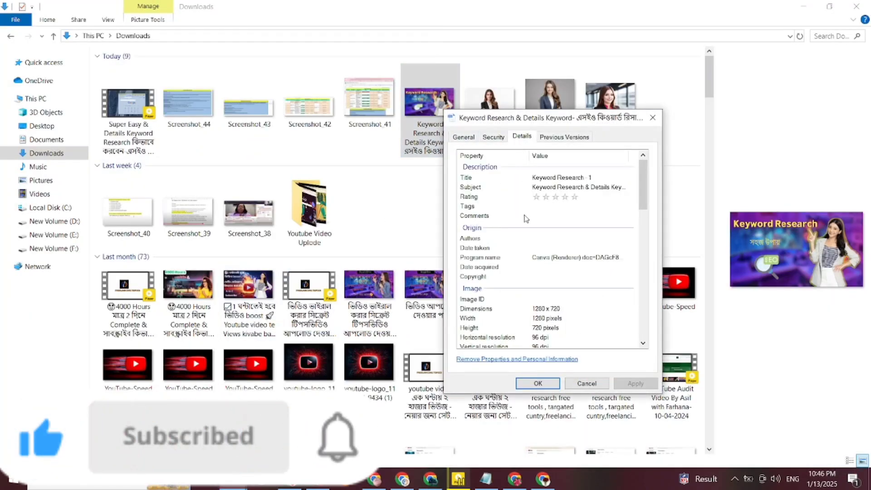
{"action": "left_click", "coordinate": [546, 205]}
{"action": "key", "text": "ctrl+v"}
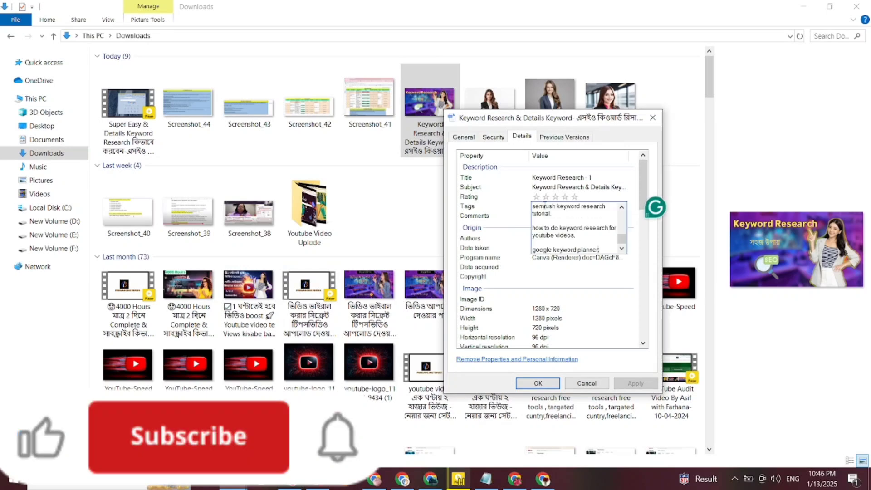
{"action": "left_click", "coordinate": [537, 215]}
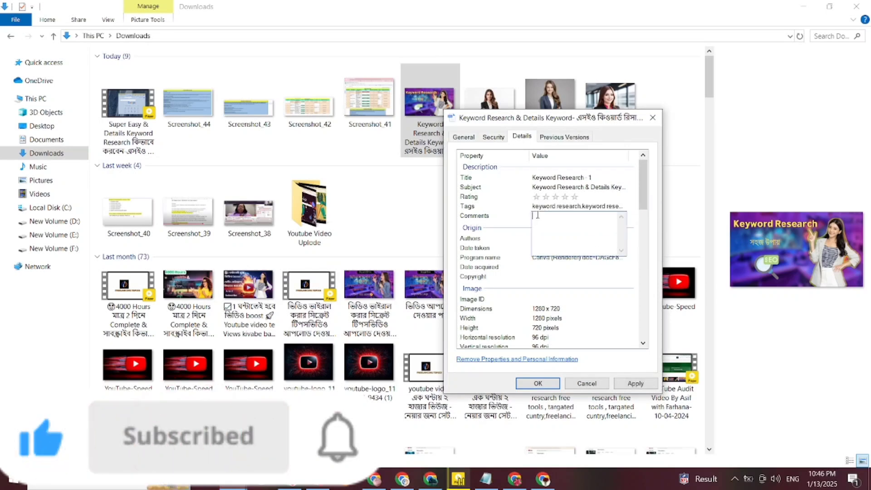
{"action": "key", "text": "ctrl+v"}
{"action": "key", "text": "Return"}
- Try to give the thumbnail image a five-star rating, and save its metadata changes
{"action": "left_click", "coordinate": [546, 197]}
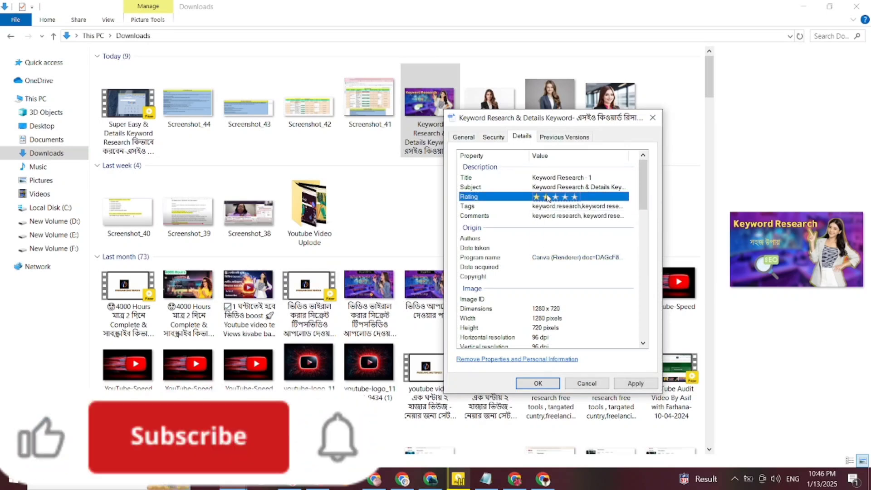
{"action": "left_click", "coordinate": [575, 197]}
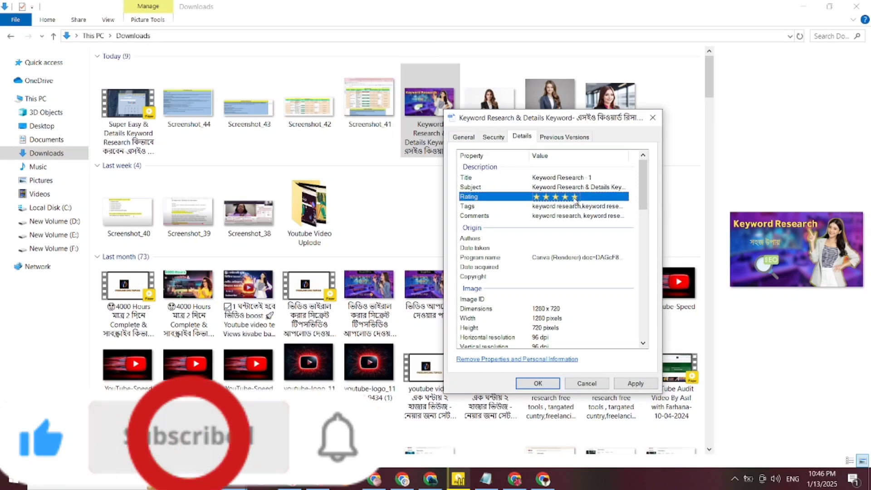
{"action": "left_click", "coordinate": [636, 384]}
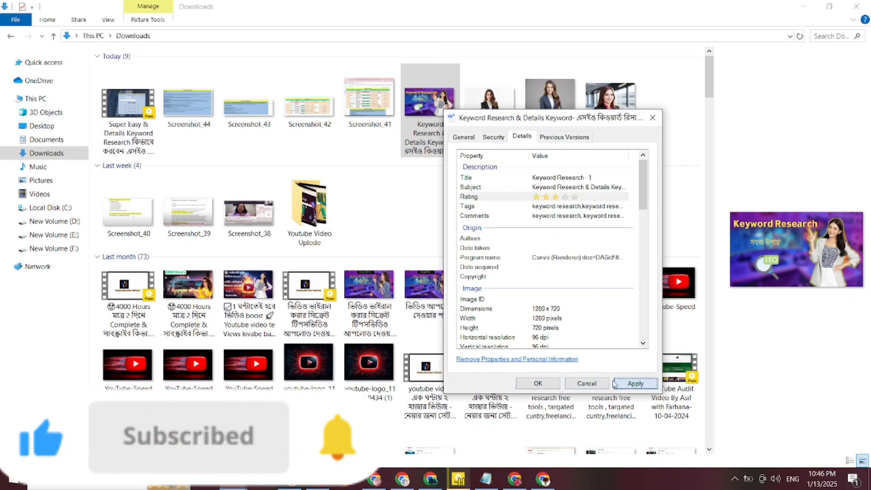
{"action": "left_click", "coordinate": [541, 384]}
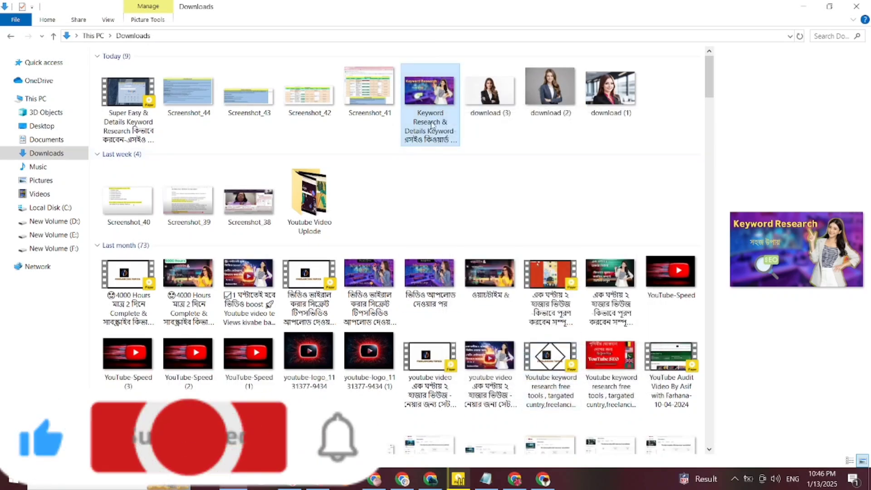
- Switch to the YouTube channel page in the browser and copy the channel name "Freelancer Ayra"
{"action": "left_click", "coordinate": [391, 154]}
{"action": "left_click", "coordinate": [272, 137]}
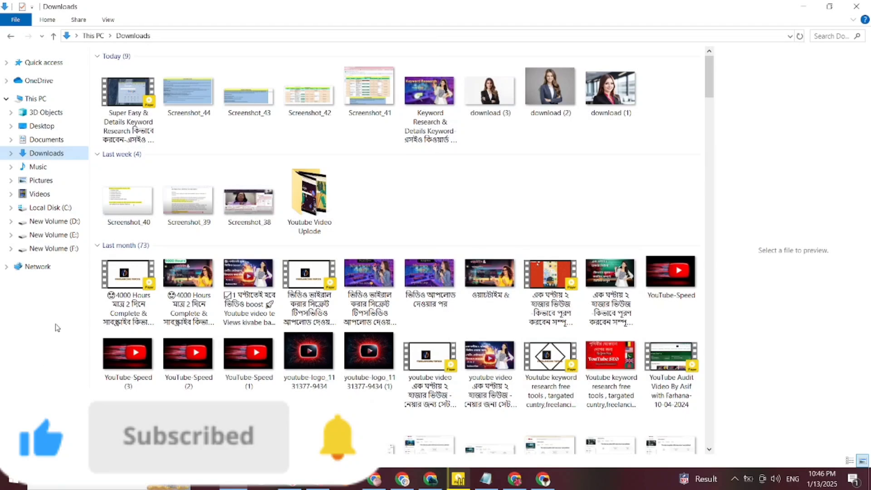
{"action": "right_click", "coordinate": [133, 104]}
{"action": "key", "text": "Escape"}
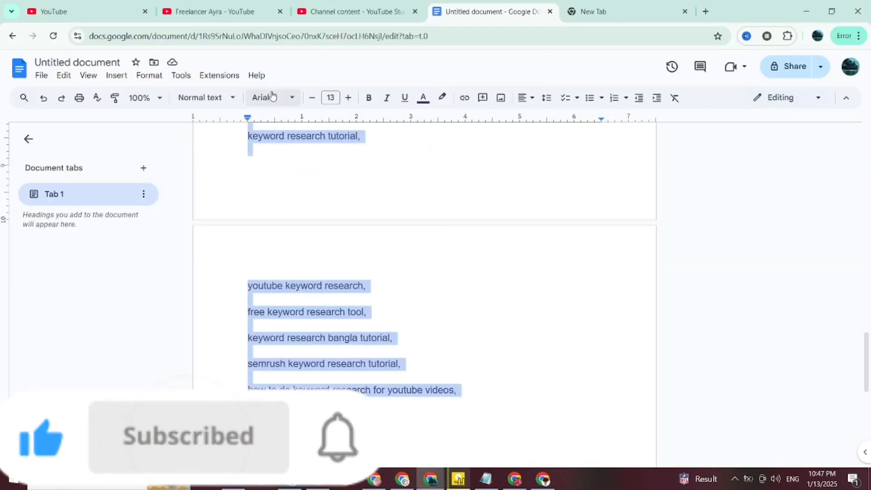
{"action": "left_click", "coordinate": [227, 13]}
{"action": "left_click_drag", "start_coordinate": [340, 225], "coordinate": [197, 221]}
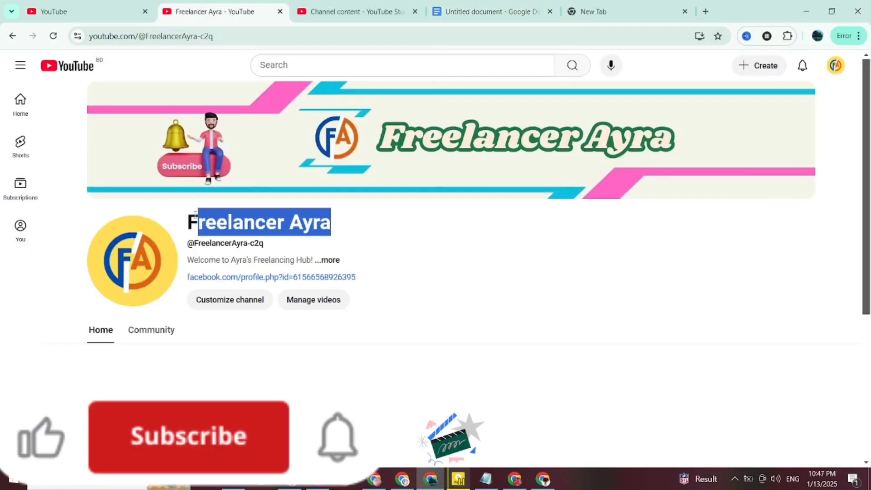
- Return to Downloads and fill the "Super Easy & Details Keyword Research" video's directors and producers metadata with "Freelancer Ayra"
{"action": "left_click", "coordinate": [235, 482]}
{"action": "right_click", "coordinate": [117, 83]}
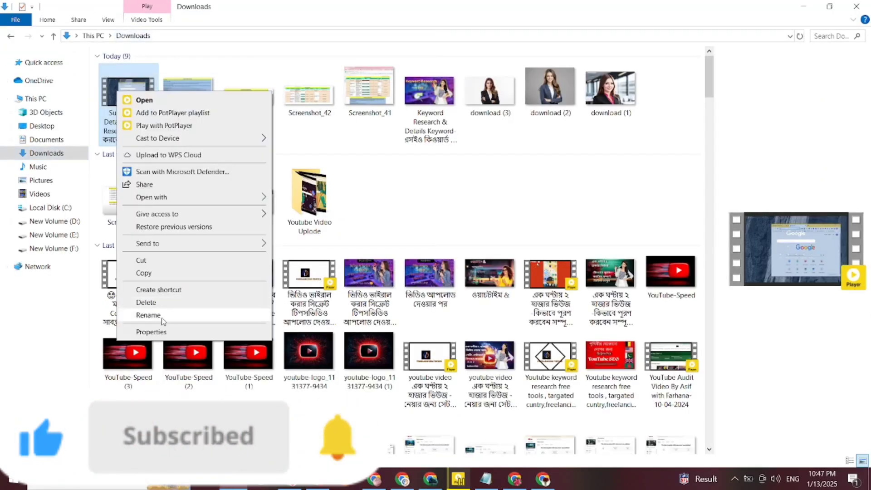
{"action": "left_click", "coordinate": [151, 332]}
{"action": "left_click", "coordinate": [198, 118]}
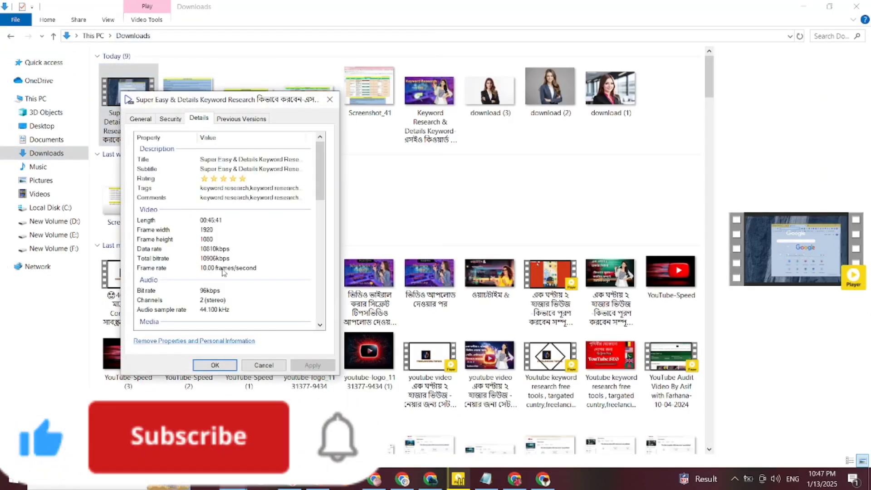
{"action": "scroll", "coordinate": [222, 271], "scroll_direction": "down", "scroll_amount": 5}
{"action": "left_click", "coordinate": [220, 229]}
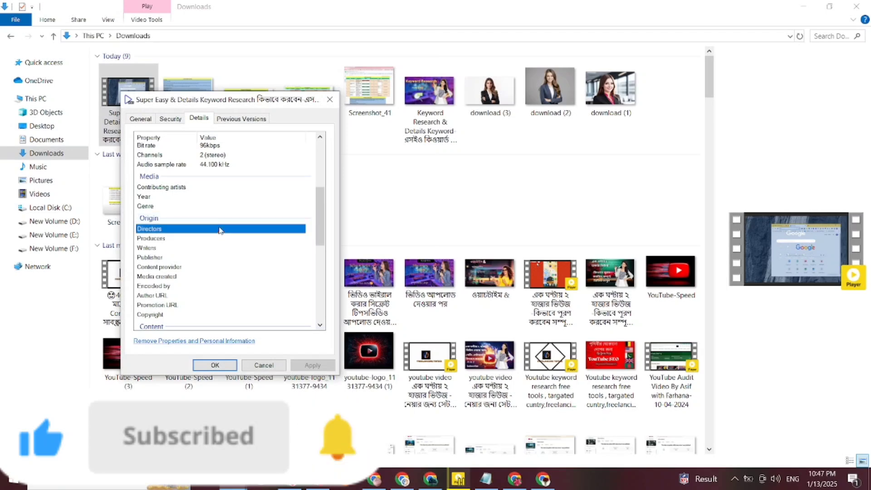
{"action": "left_click", "coordinate": [216, 239]}
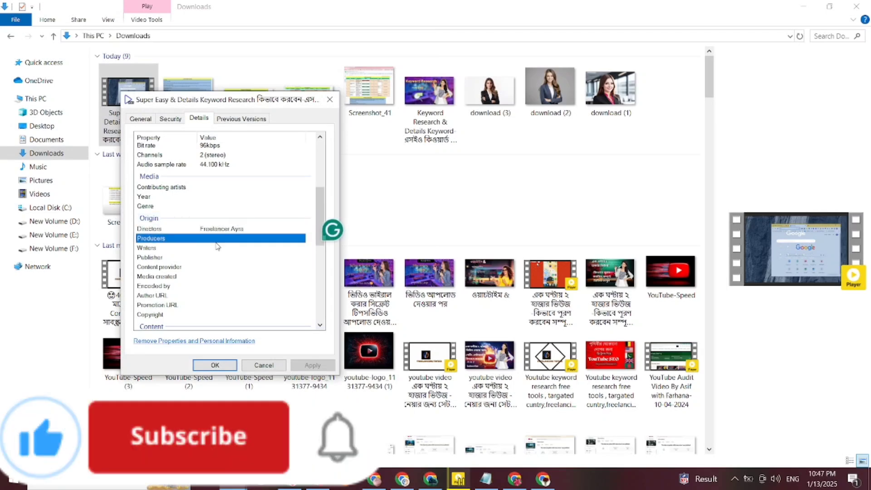
{"action": "type", "text": "Freelancer Ayra"}
{"action": "left_click", "coordinate": [834, 117]}
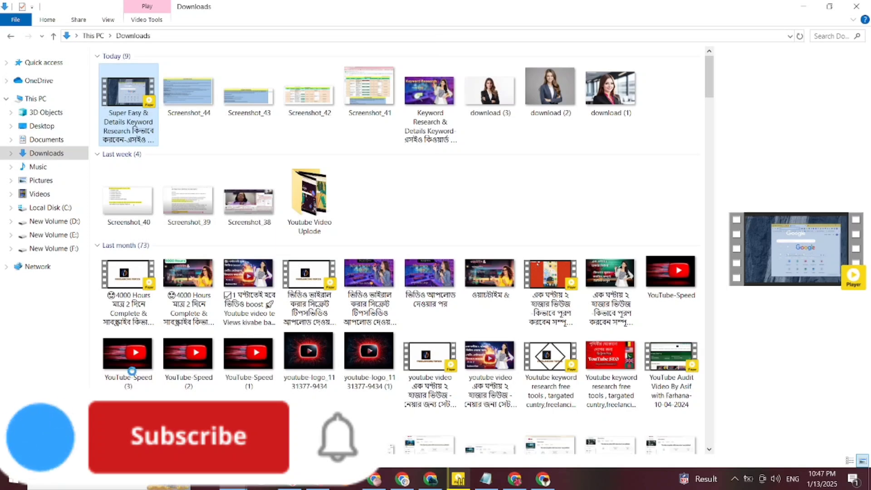
{"action": "right_click", "coordinate": [105, 111]}
{"action": "left_click", "coordinate": [128, 349]}
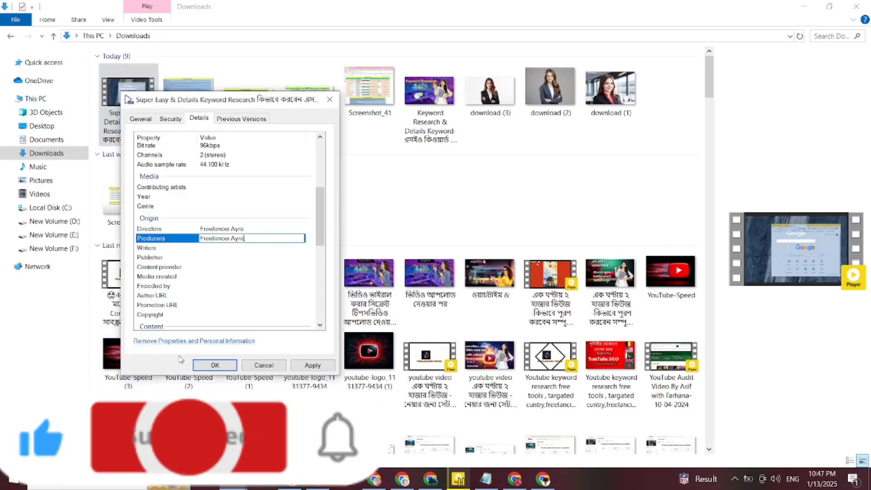
- Fill the video's writers, publisher and content provider metadata with "Freelancer Ayra"
{"action": "left_click", "coordinate": [223, 248]}
{"action": "type", "text": "Freelancer Ayra"}
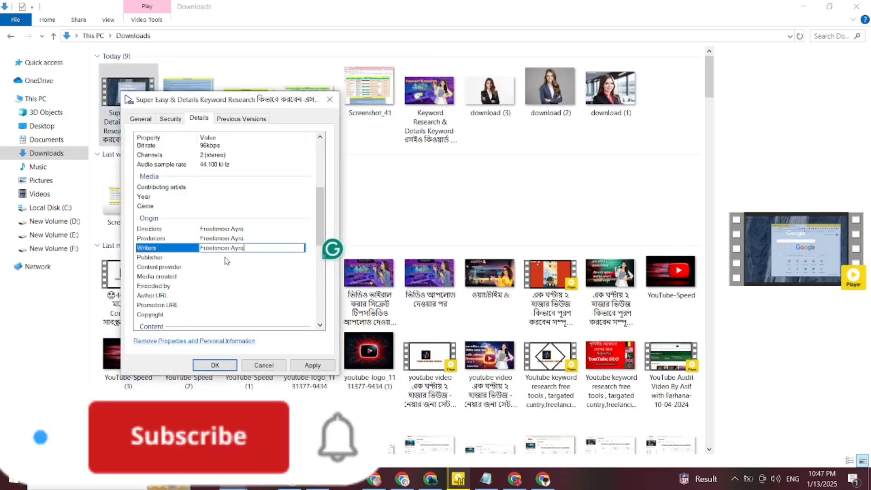
{"action": "left_click", "coordinate": [226, 258]}
{"action": "type", "text": "Freelancer Ayra"}
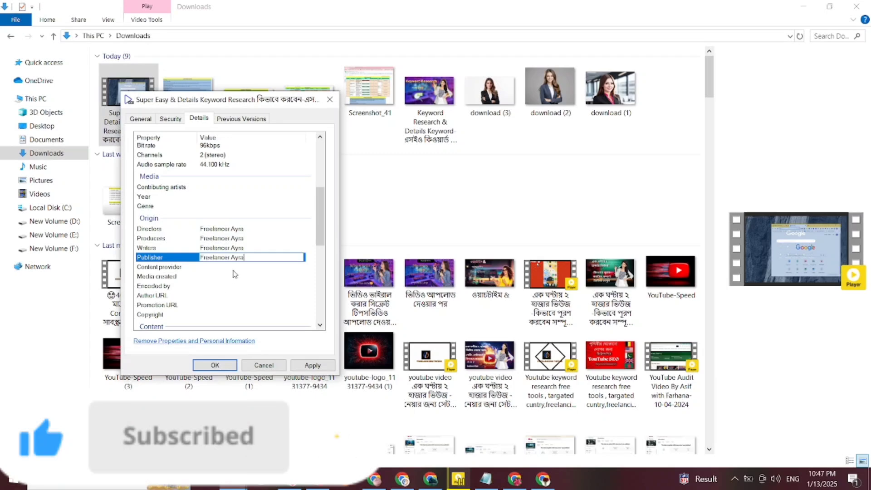
{"action": "left_click", "coordinate": [236, 267]}
{"action": "type", "text": "Freelancer Ayra"}
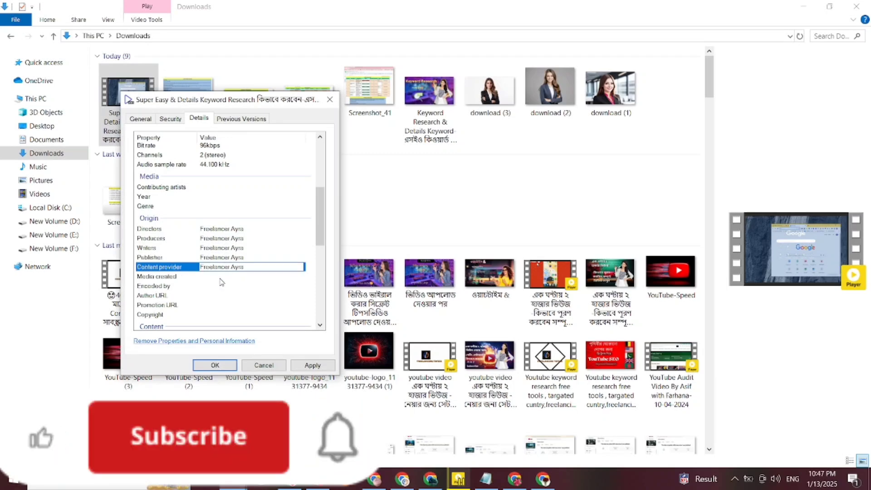
- Set the video's "Encoded by" metadata to "Freelancer Ayra" and save the properties
{"action": "left_click", "coordinate": [220, 277]}
{"action": "left_click", "coordinate": [202, 286]}
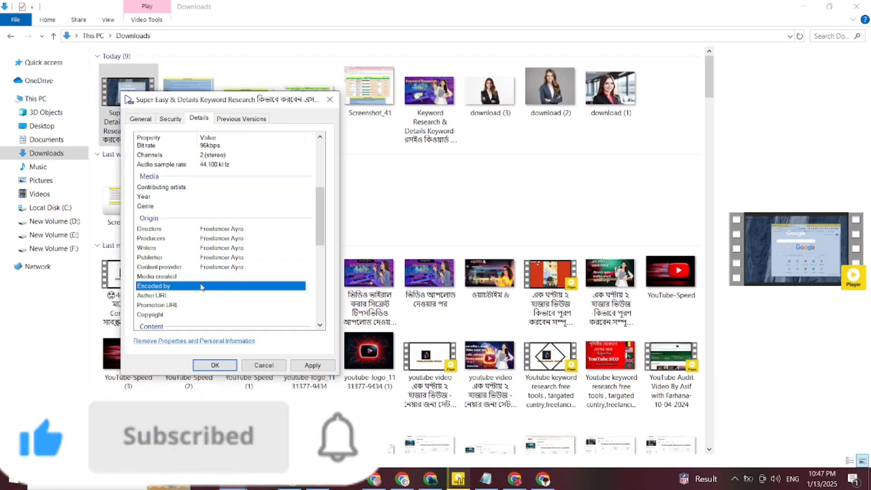
{"action": "left_click", "coordinate": [202, 286]}
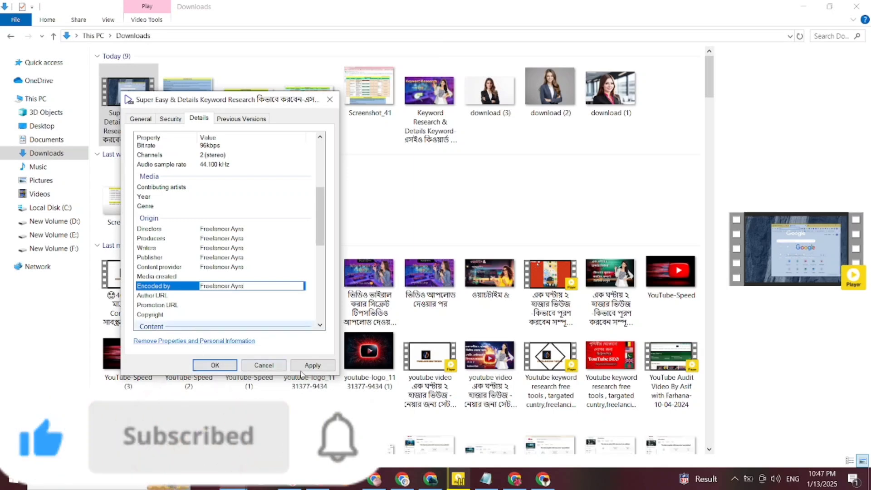
{"action": "left_click", "coordinate": [313, 366]}
{"action": "left_click", "coordinate": [216, 366]}
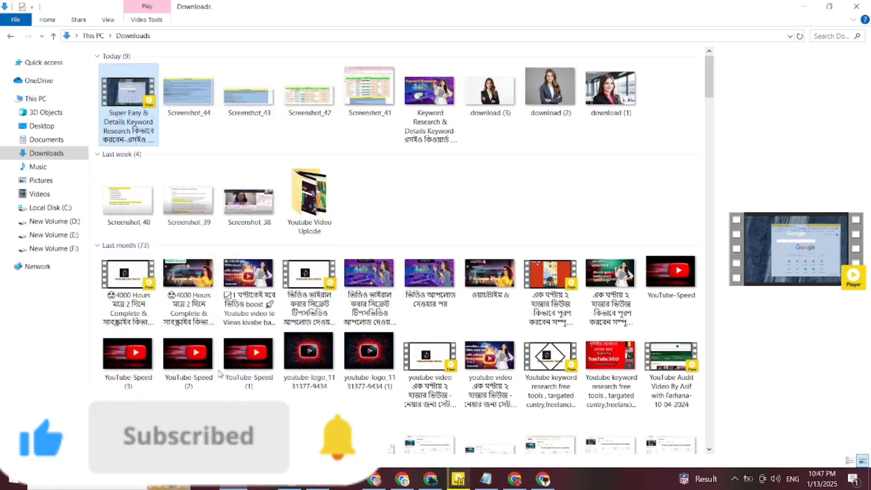
- Copy the YouTube channel page's URL, paste it into the video's author URL metadata in Downloads, and save the properties
{"action": "left_click", "coordinate": [431, 479]}
{"action": "left_click_drag", "start_coordinate": [218, 38], "coordinate": [55, 19]}
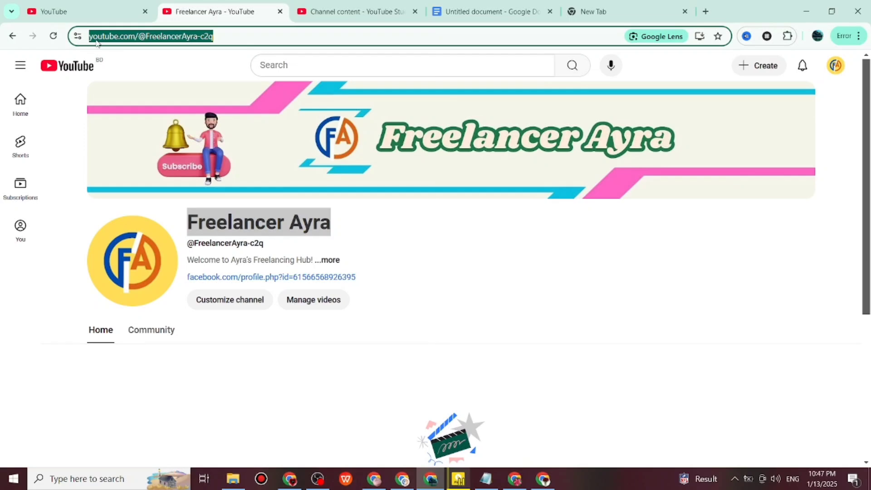
{"action": "left_click", "coordinate": [233, 479]}
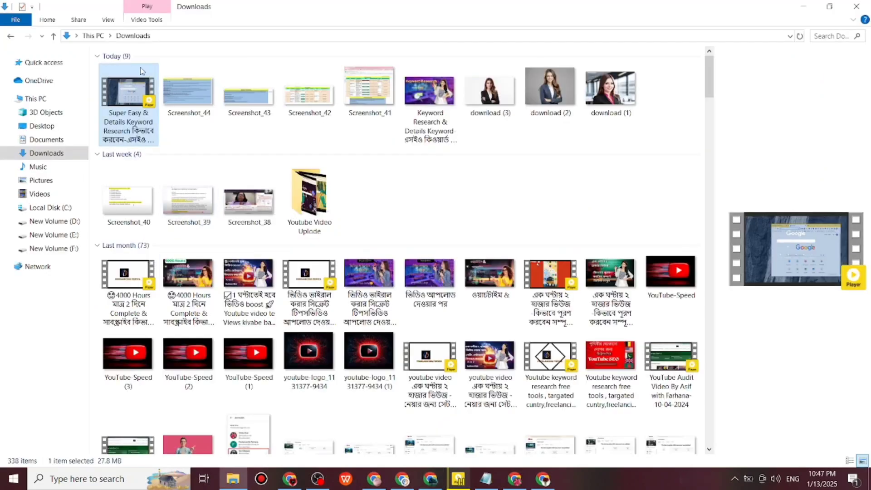
{"action": "right_click", "coordinate": [118, 104]}
{"action": "left_click", "coordinate": [159, 343]}
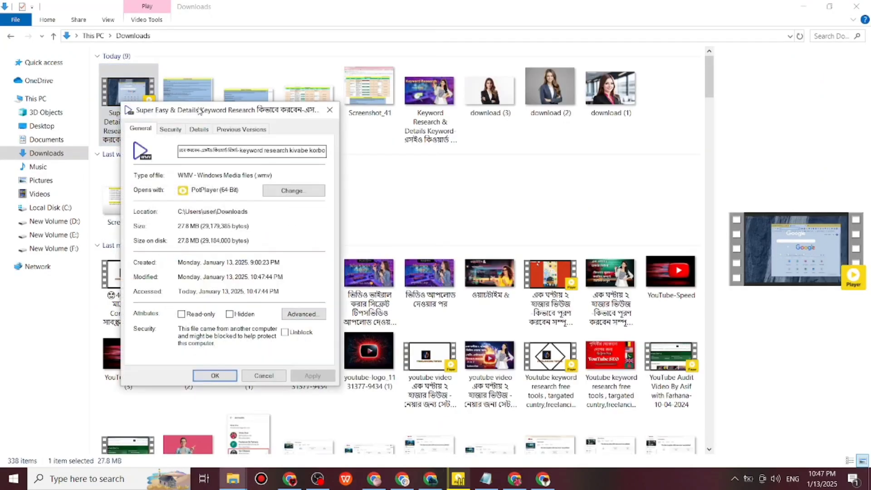
{"action": "left_click", "coordinate": [199, 130]}
{"action": "scroll", "coordinate": [226, 255], "scroll_direction": "down", "scroll_amount": 8}
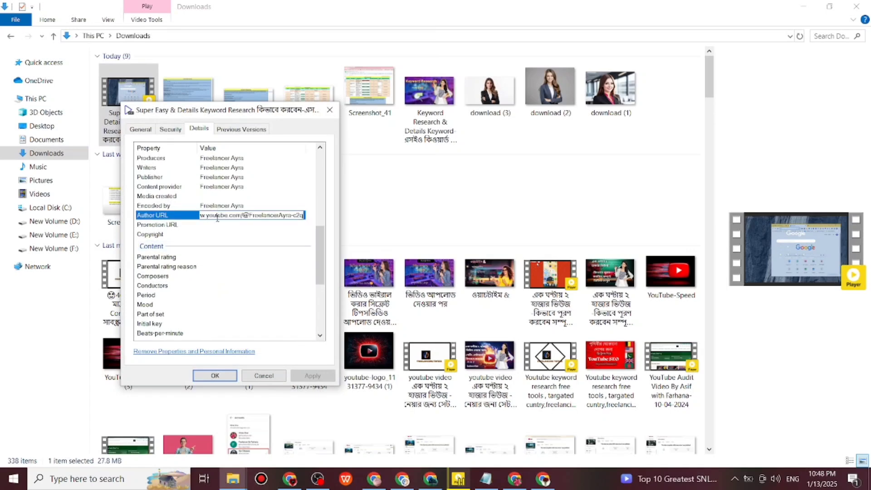
{"action": "left_click", "coordinate": [217, 226]}
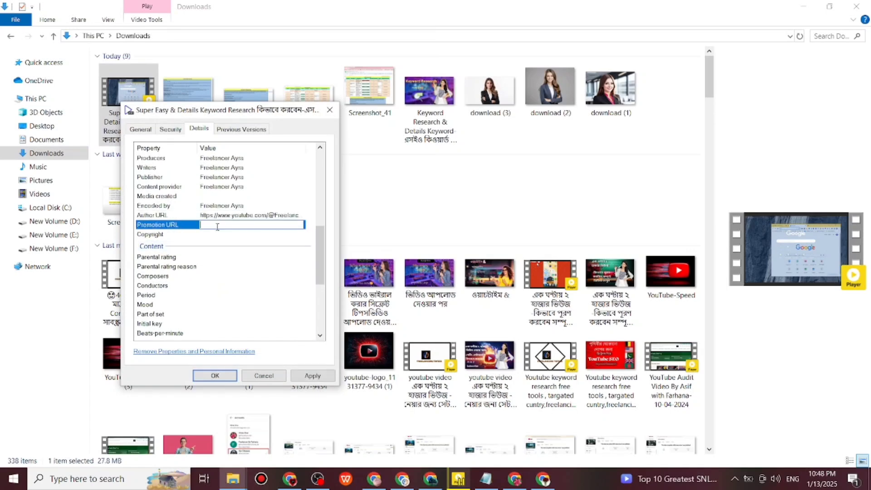
{"action": "left_click", "coordinate": [317, 380]}
{"action": "left_click", "coordinate": [215, 378]}
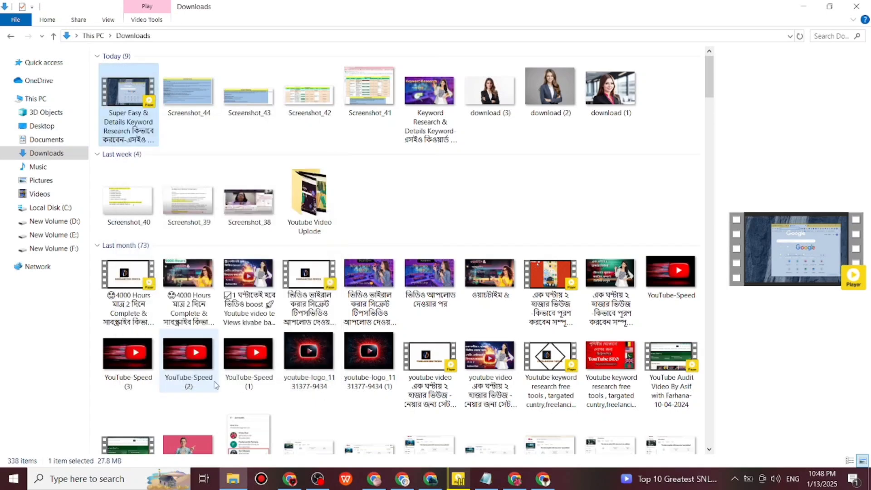
- Return to the YouTube channel page in the browser and open its video management in YouTube Studio
{"action": "left_click", "coordinate": [802, 6]}
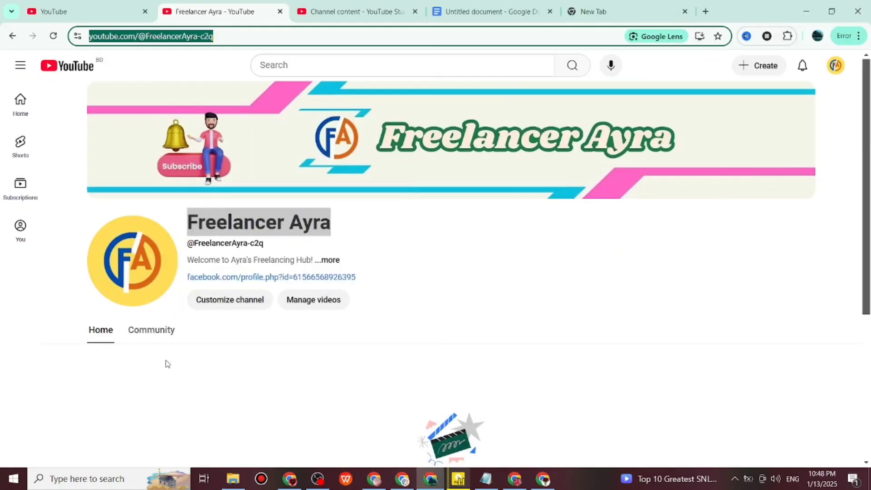
{"action": "left_click", "coordinate": [167, 363]}
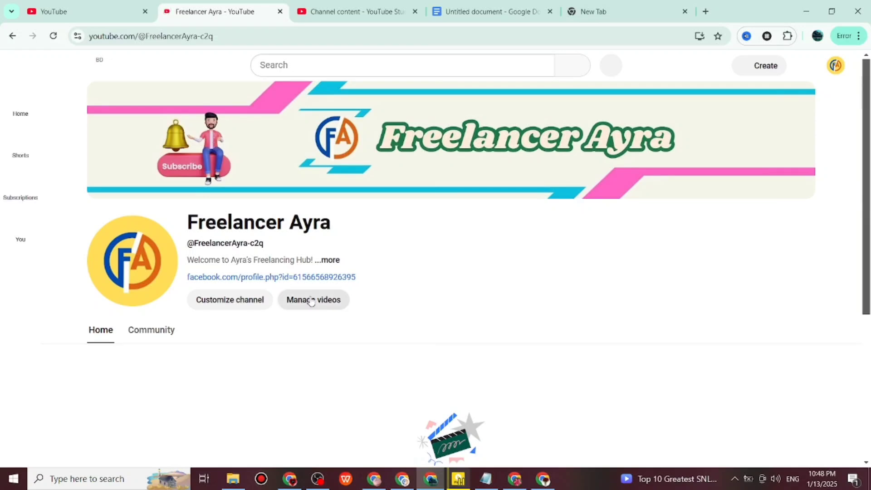
{"action": "left_click", "coordinate": [311, 300]}
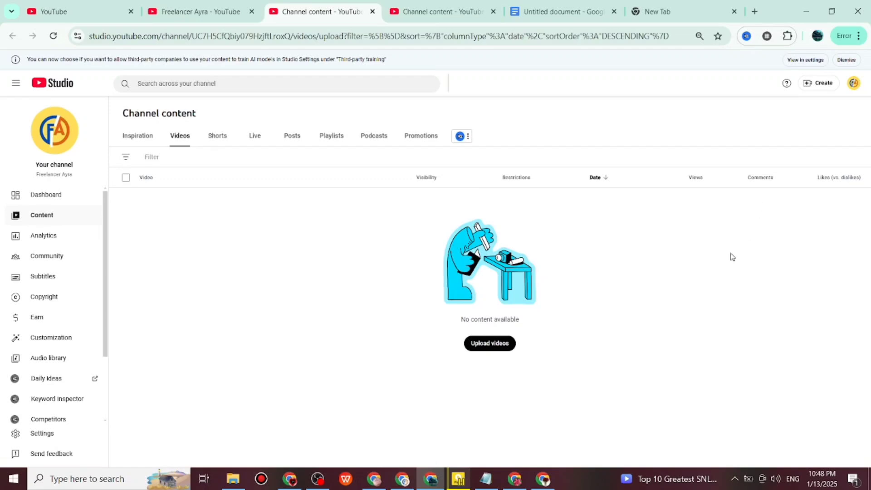
- Start a video upload with the "Super Easy & Details Keyword Research" file from Downloads
{"action": "left_click", "coordinate": [806, 87]}
{"action": "left_click", "coordinate": [808, 102]}
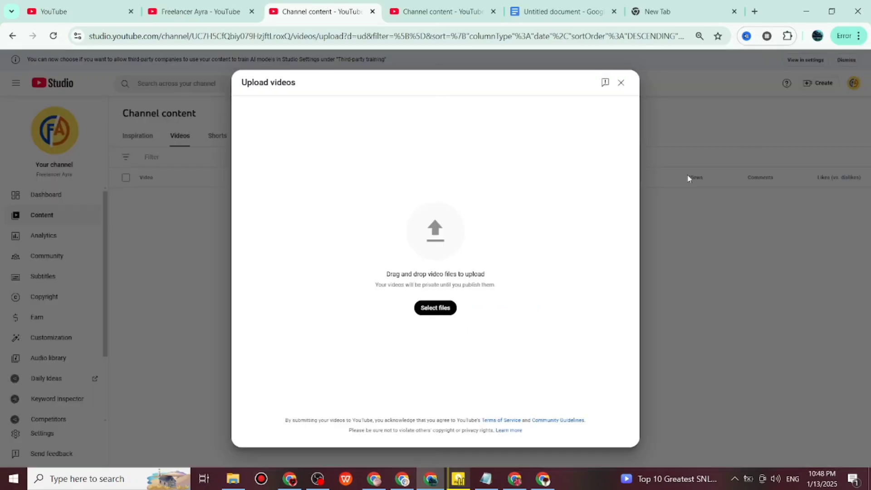
{"action": "left_click", "coordinate": [436, 308]}
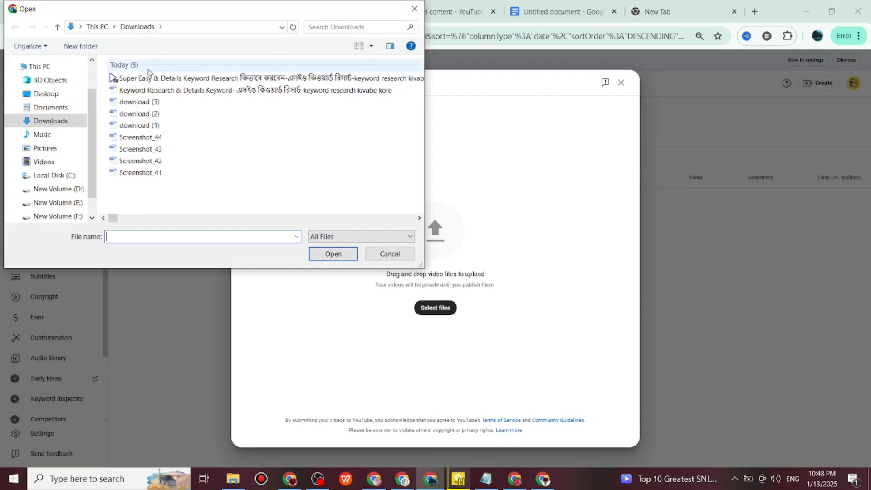
{"action": "left_click", "coordinate": [204, 78]}
{"action": "left_click", "coordinate": [333, 252]}
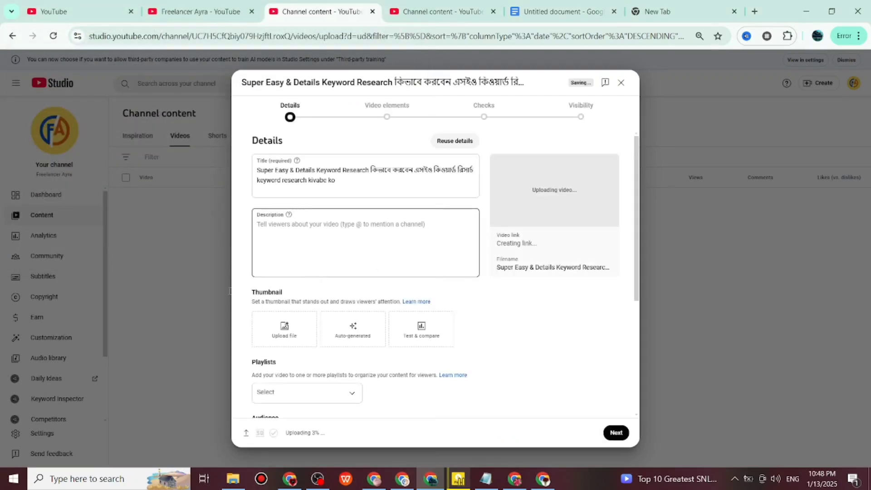
- Switch to the Google Docs document and copy the title line above the description, starting with "Keyword Research & Details Keyword"
{"action": "left_click", "coordinate": [339, 183]}
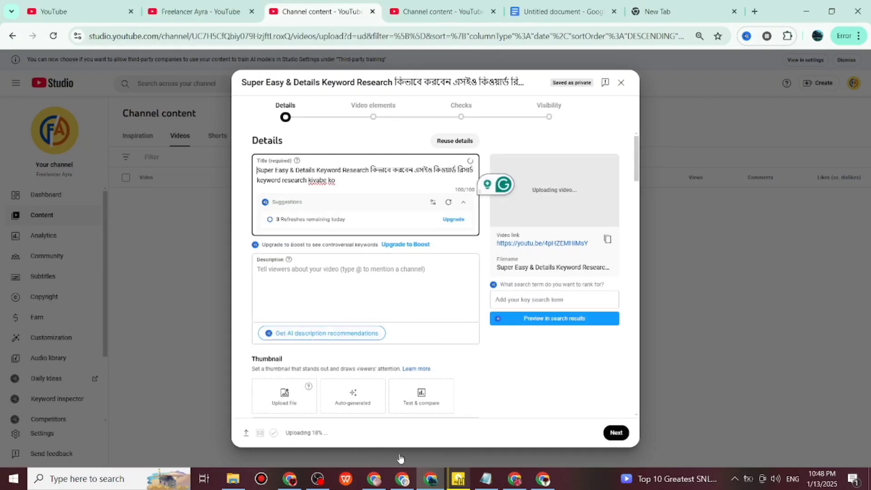
{"action": "left_click", "coordinate": [559, 11]}
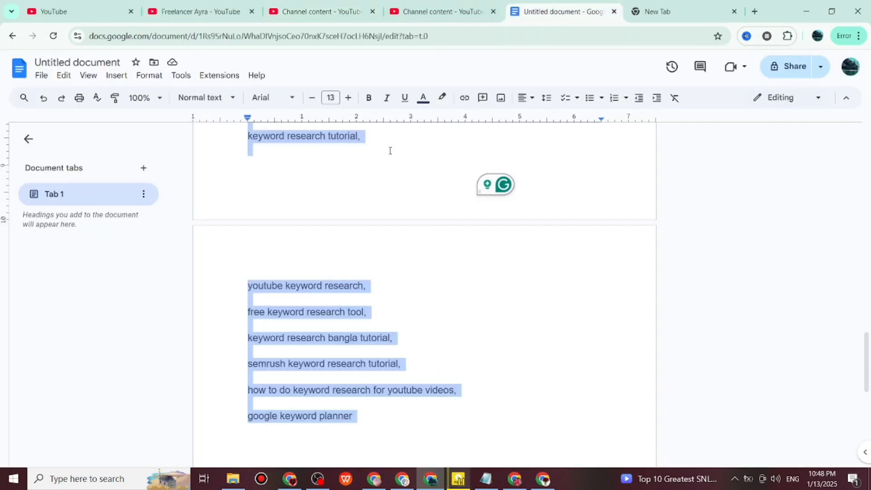
{"action": "scroll", "coordinate": [428, 204], "scroll_direction": "up", "scroll_amount": 10}
{"action": "left_click_drag", "start_coordinate": [525, 191], "coordinate": [223, 178]}
{"action": "key", "text": "ctrl+c"}
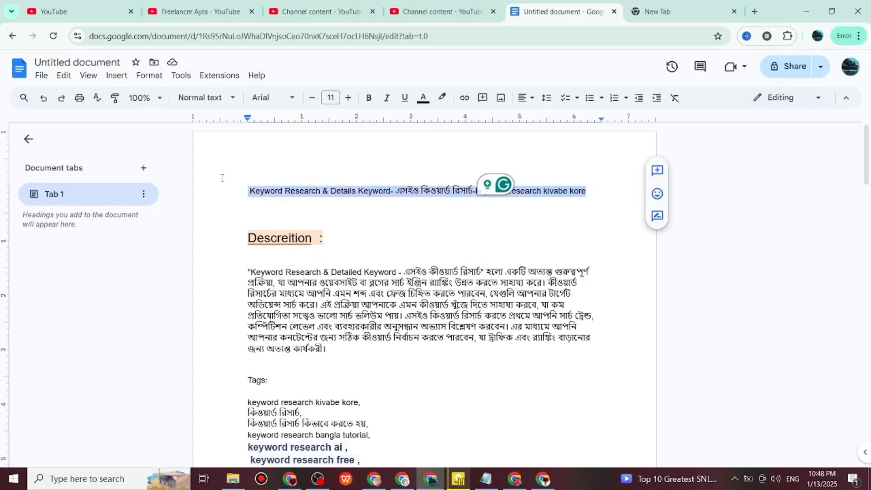
- Replace the uploading video's title in YouTube Studio with the copied title, and paste the same text into its description
{"action": "left_click", "coordinate": [291, 11]}
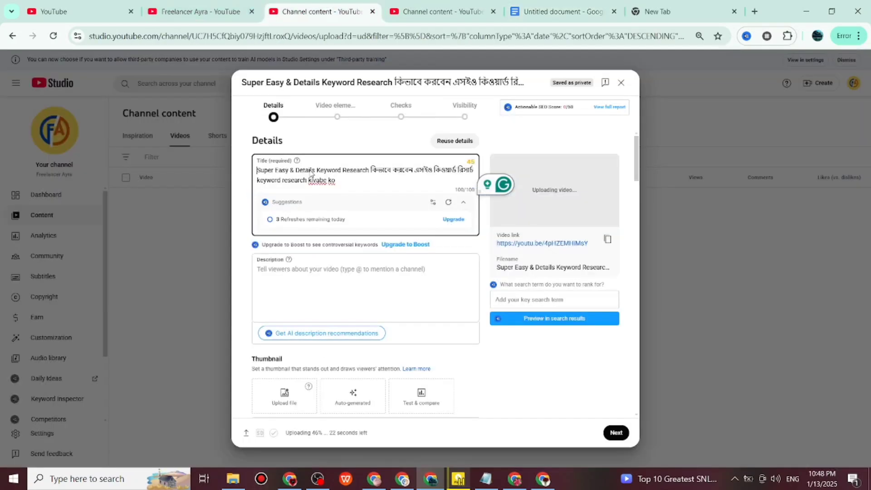
{"action": "left_click_drag", "start_coordinate": [309, 182], "coordinate": [249, 173]}
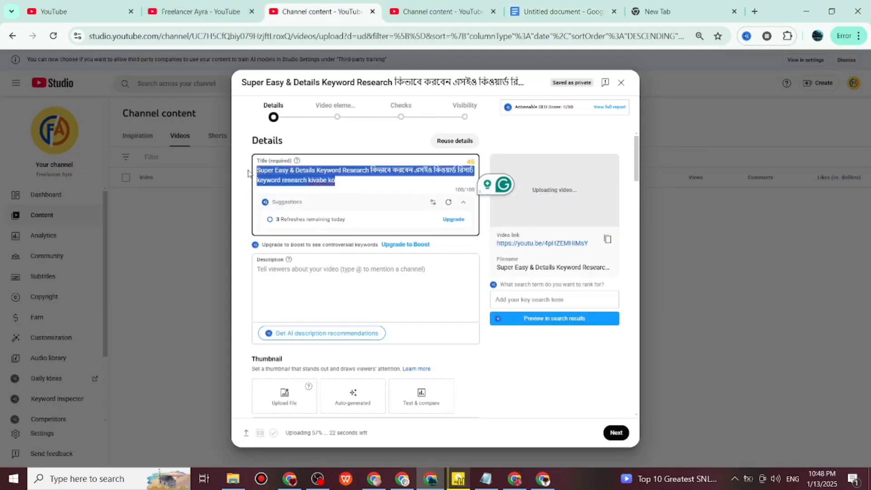
{"action": "key", "text": "ctrl+v"}
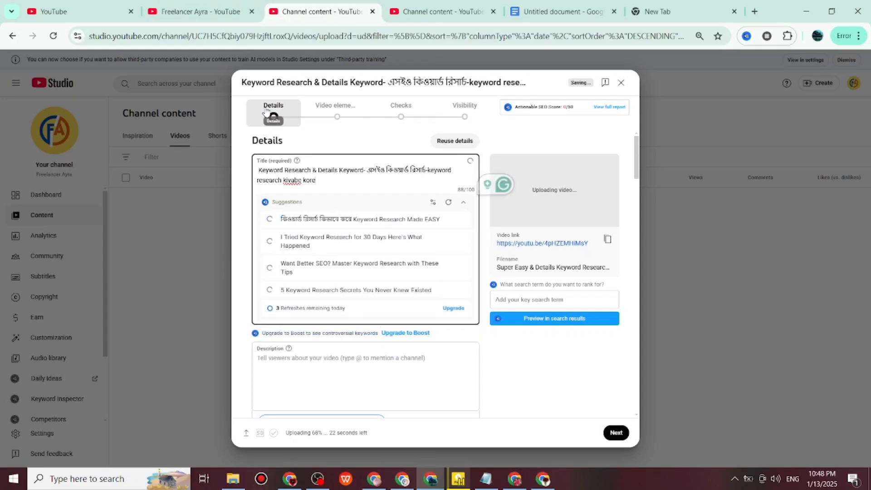
{"action": "left_click", "coordinate": [266, 366]}
{"action": "key", "text": "ctrl+v"}
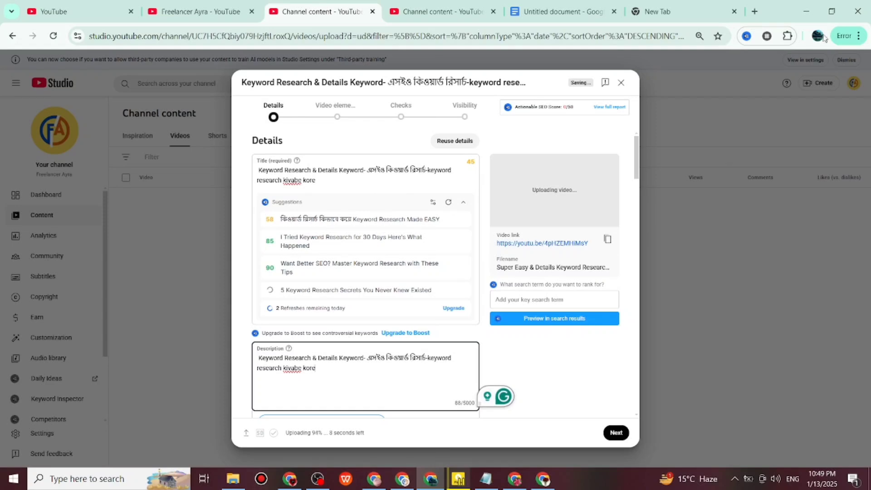
- Enlarge the YouTube Studio page by setting the browser zoom to 100%
{"action": "left_click", "coordinate": [859, 36]}
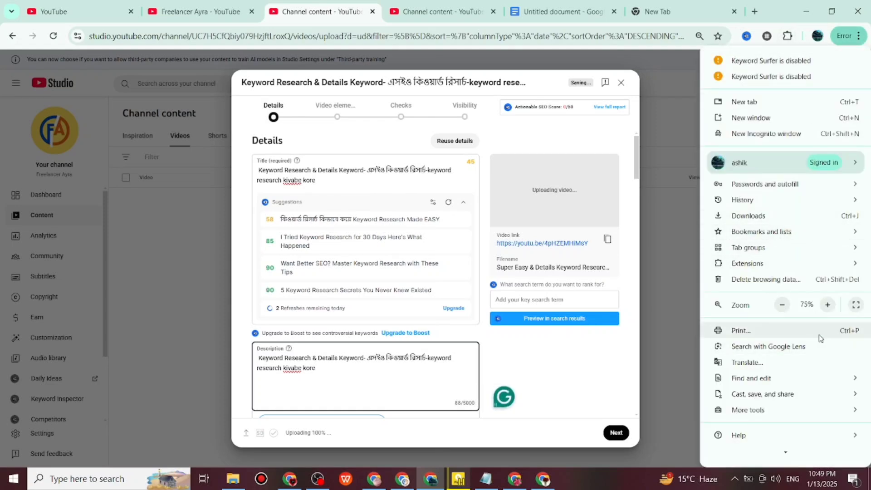
{"action": "left_click", "coordinate": [828, 305]}
{"action": "left_click", "coordinate": [828, 305]}
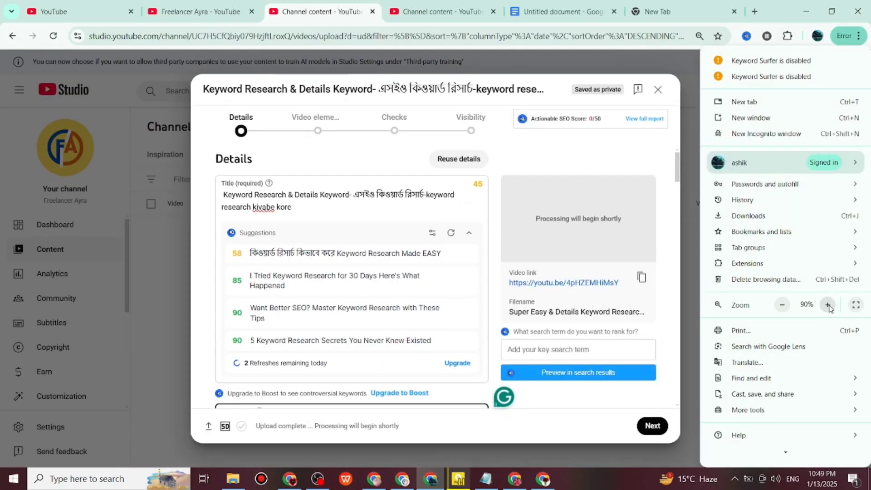
{"action": "left_click", "coordinate": [829, 305]}
{"action": "left_click", "coordinate": [685, 56]}
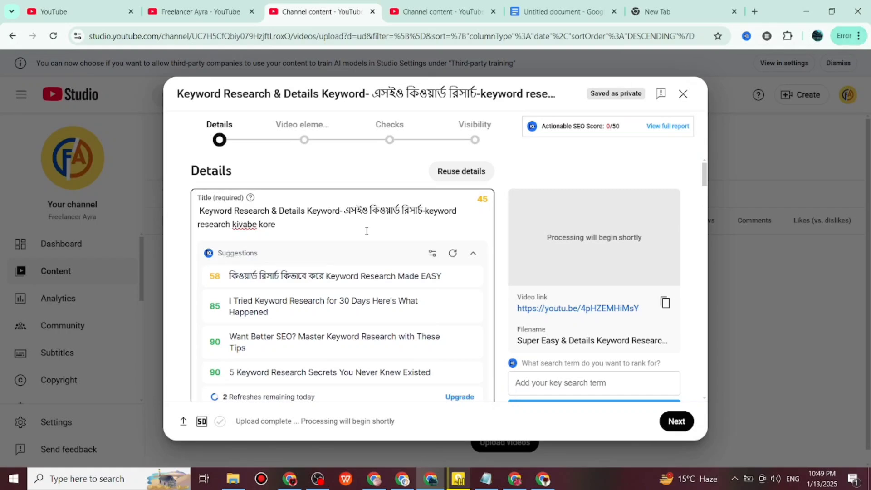
- Add blank lines below the title text in the video description
{"action": "scroll", "coordinate": [366, 231], "scroll_direction": "down", "scroll_amount": 5}
{"action": "left_click", "coordinate": [281, 226]}
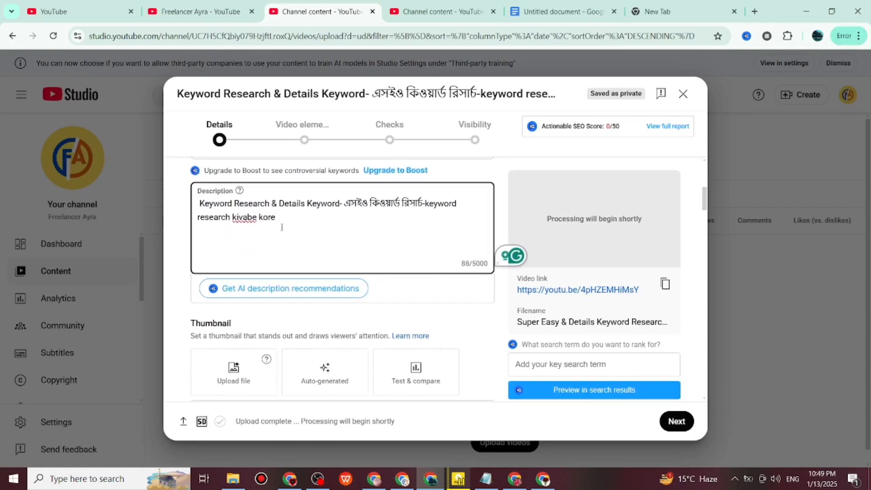
{"action": "key", "text": "Return"}
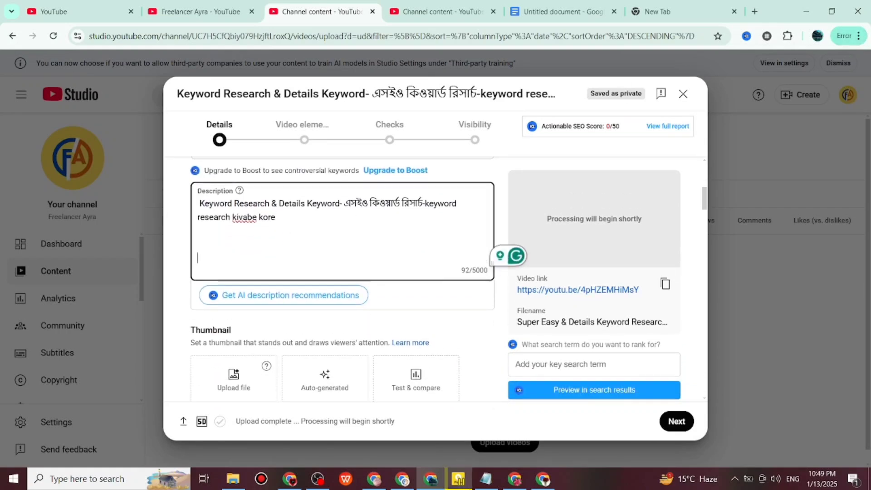
- Switch to the Google Docs document and copy the description paragraph beginning "Keyword Research & Detailed Keyword"
{"action": "left_click", "coordinate": [374, 479]}
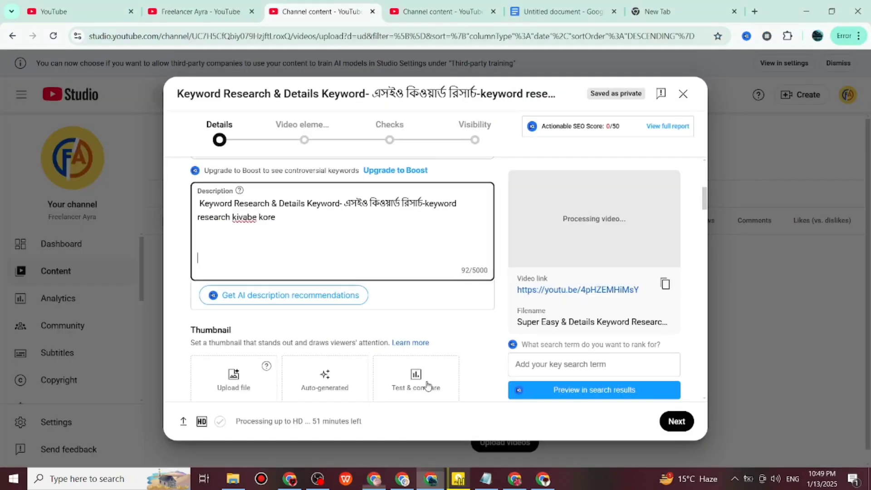
{"action": "left_click", "coordinate": [431, 479]}
{"action": "left_click", "coordinate": [553, 12]}
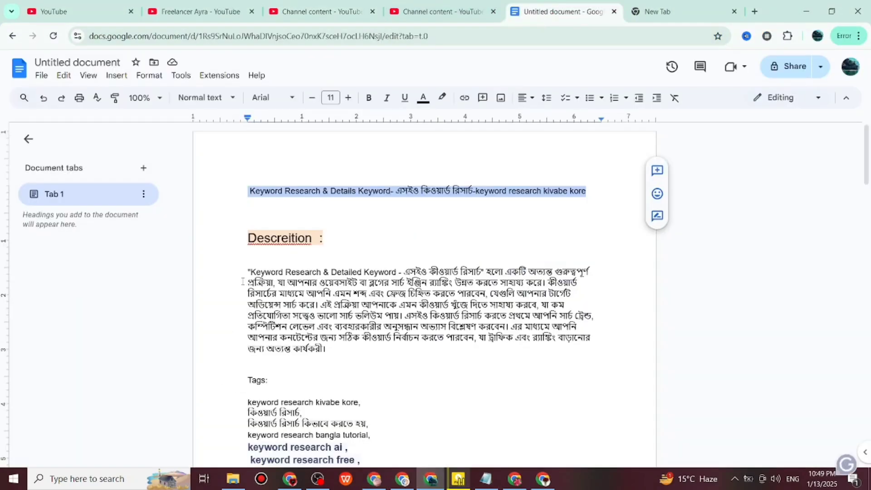
{"action": "left_click_drag", "start_coordinate": [245, 272], "coordinate": [355, 423]}
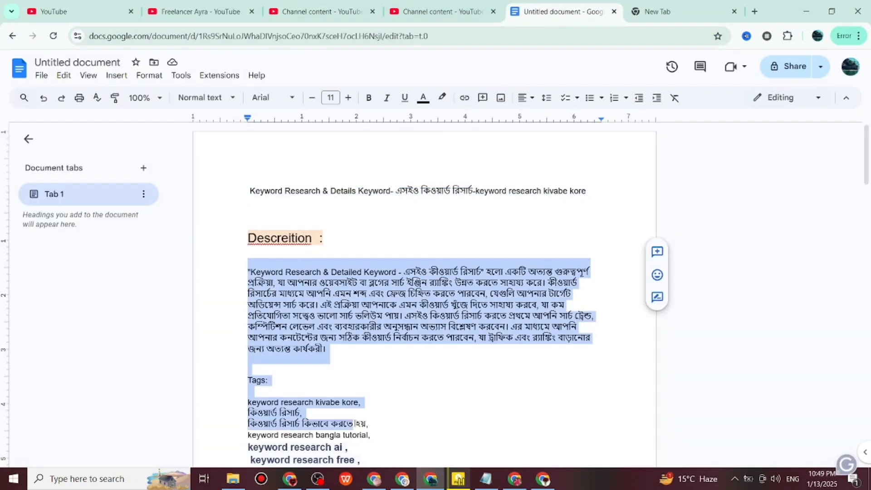
{"action": "left_click", "coordinate": [340, 357]}
{"action": "left_click_drag", "start_coordinate": [248, 271], "coordinate": [331, 351]}
{"action": "key", "text": "ctrl+c"}
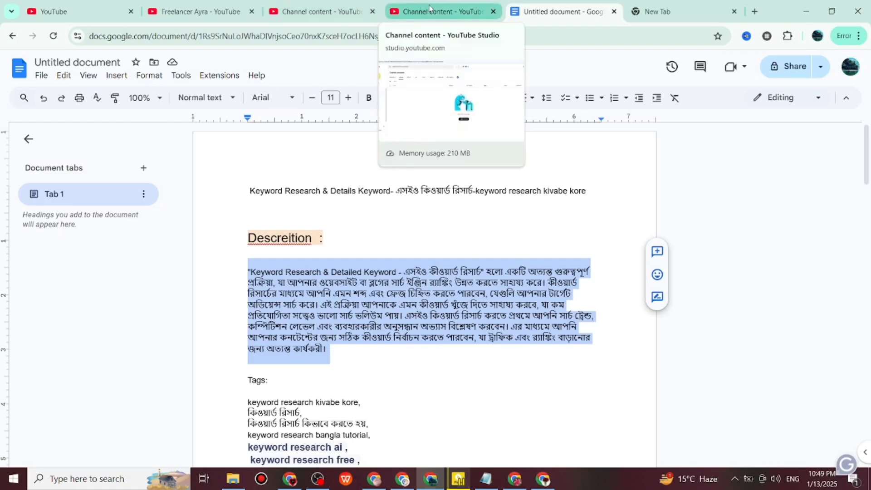
- Return to YouTube Studio, paste the copied paragraph below the title text in the description, and add blank lines after it
{"action": "left_click", "coordinate": [297, 12]}
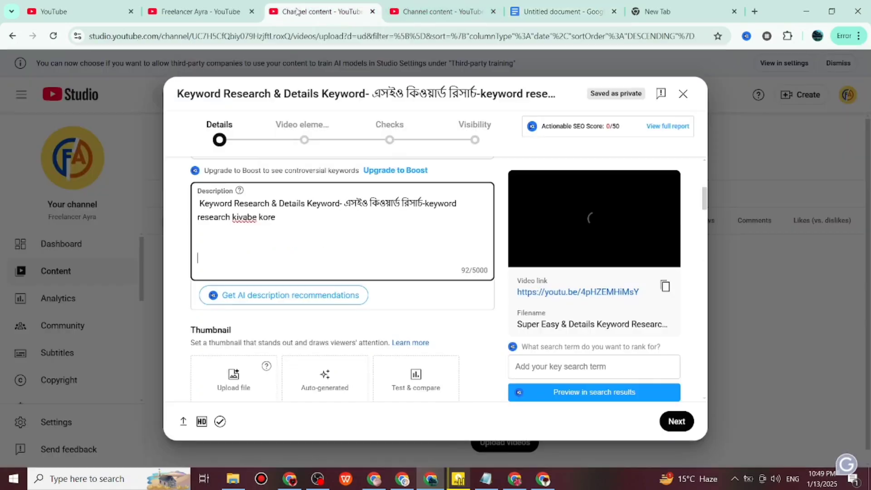
{"action": "left_click", "coordinate": [208, 251]}
{"action": "key", "text": "ctrl+v"}
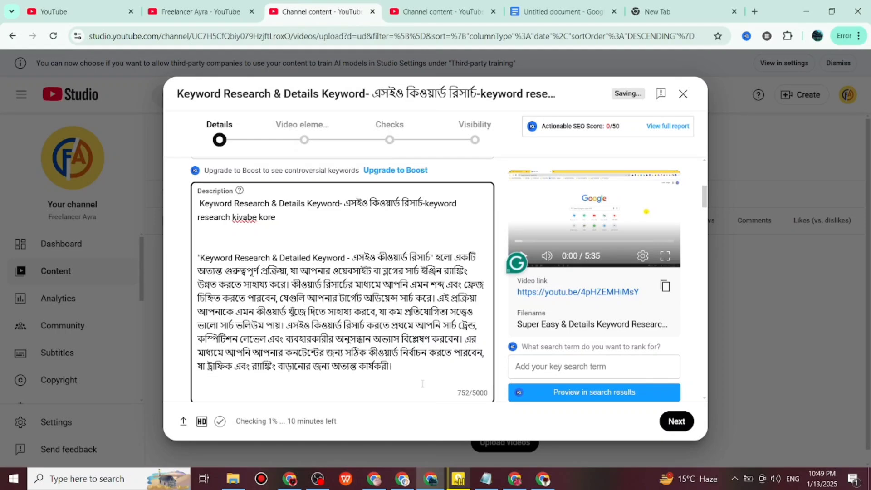
{"action": "key", "text": "Return"}
{"action": "key", "text": "Return"}
{"action": "scroll", "coordinate": [344, 281], "scroll_direction": "down", "scroll_amount": 2}
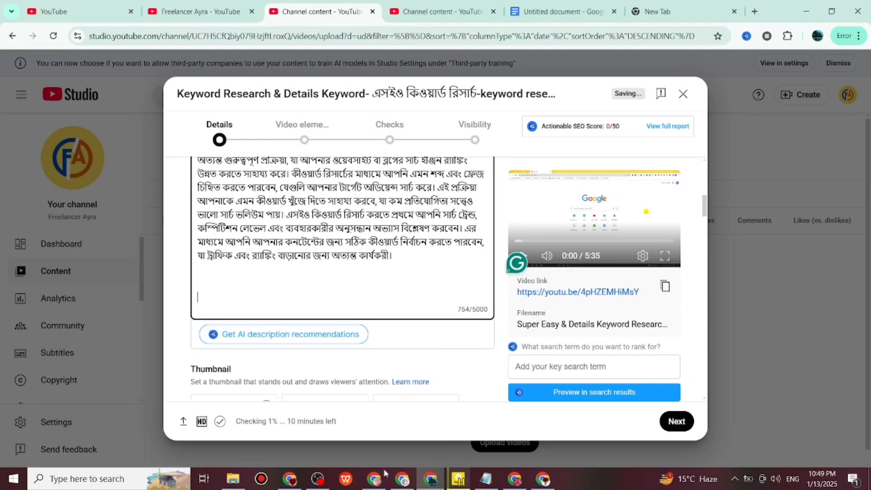
- Copy the tag list and hashtags from the Google Docs document and paste them at the end of the video description
{"action": "mouse_move", "coordinate": [431, 481]}
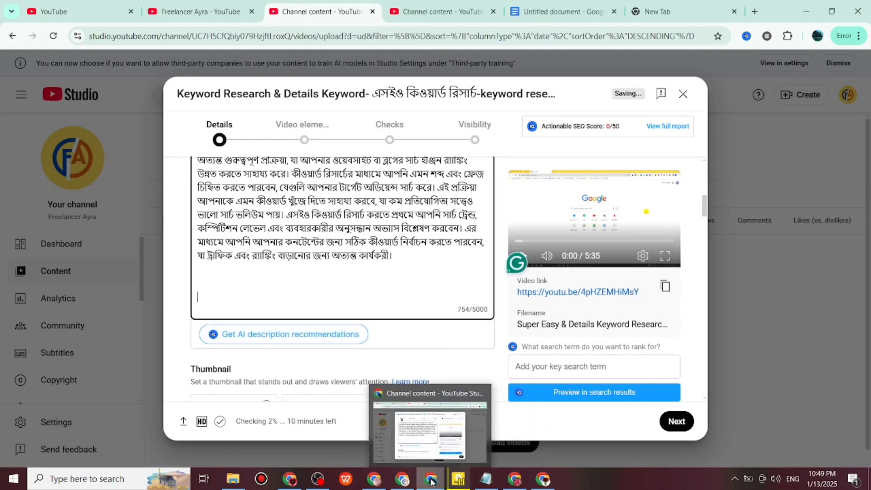
{"action": "left_click", "coordinate": [547, 12]}
{"action": "left_click", "coordinate": [438, 411]}
{"action": "scroll", "coordinate": [420, 403], "scroll_direction": "down", "scroll_amount": 2}
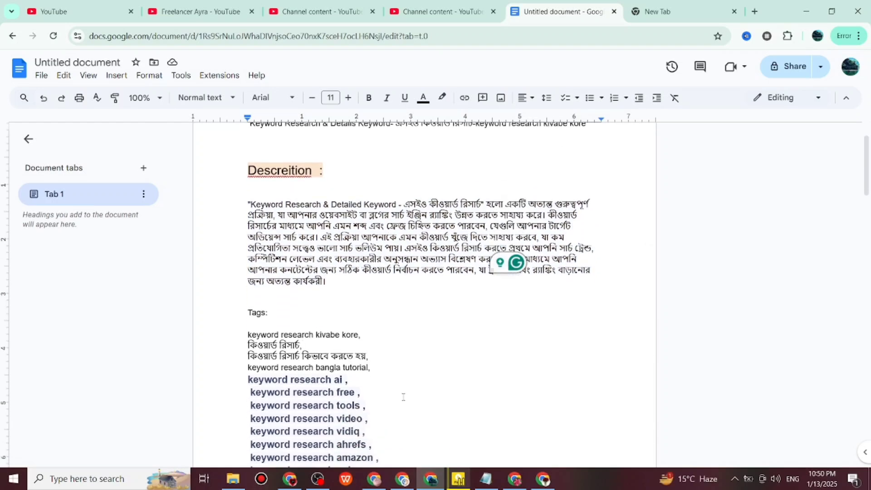
{"action": "left_click_drag", "start_coordinate": [247, 306], "coordinate": [511, 432]}
{"action": "key", "text": "ctrl+c"}
{"action": "scroll", "coordinate": [398, 422], "scroll_direction": "down", "scroll_amount": 4}
{"action": "scroll", "coordinate": [398, 427], "scroll_direction": "down", "scroll_amount": 5}
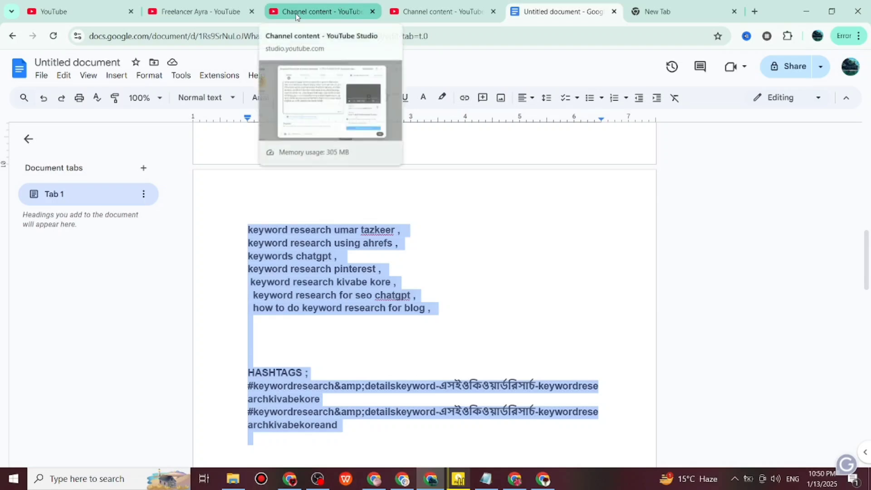
{"action": "left_click", "coordinate": [314, 11]}
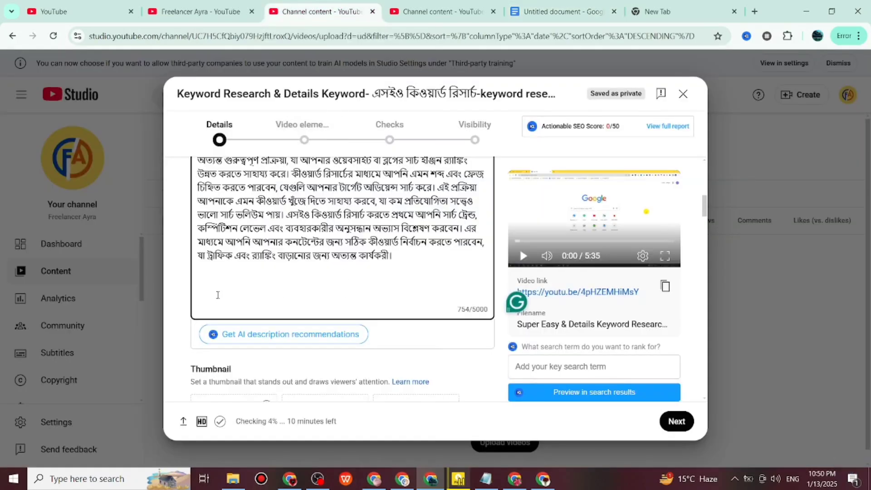
{"action": "key", "text": "ctrl+v"}
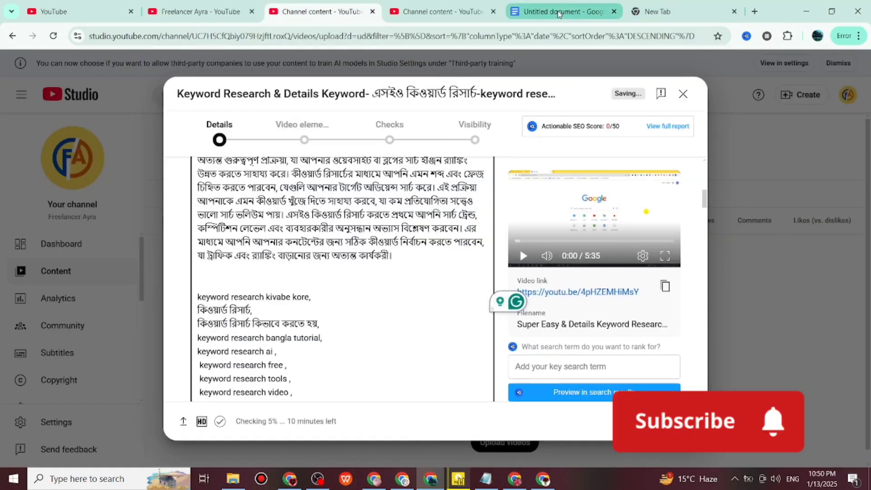
- Copy the "Low Compititor kw.." keyword list from the document and paste it above the tags in the video description
{"action": "left_click", "coordinate": [562, 11]}
{"action": "left_click", "coordinate": [207, 378]}
{"action": "scroll", "coordinate": [207, 378], "scroll_direction": "down", "scroll_amount": 4}
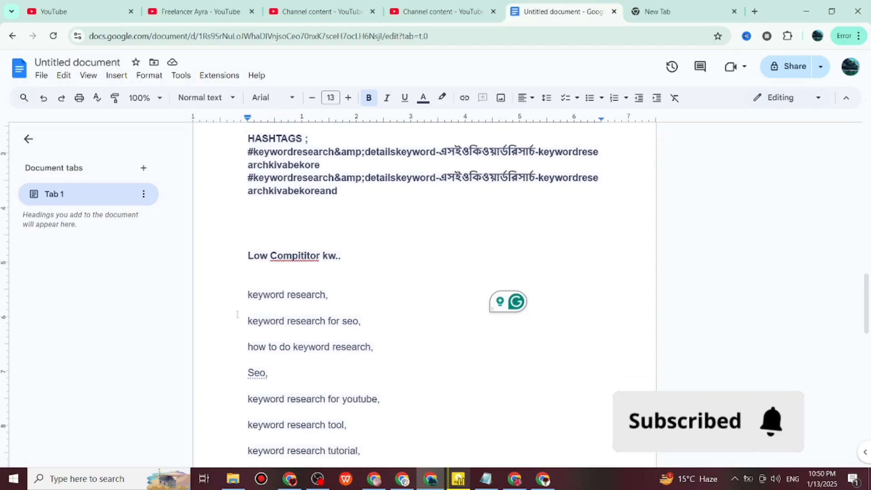
{"action": "left_click_drag", "start_coordinate": [247, 294], "coordinate": [377, 384]}
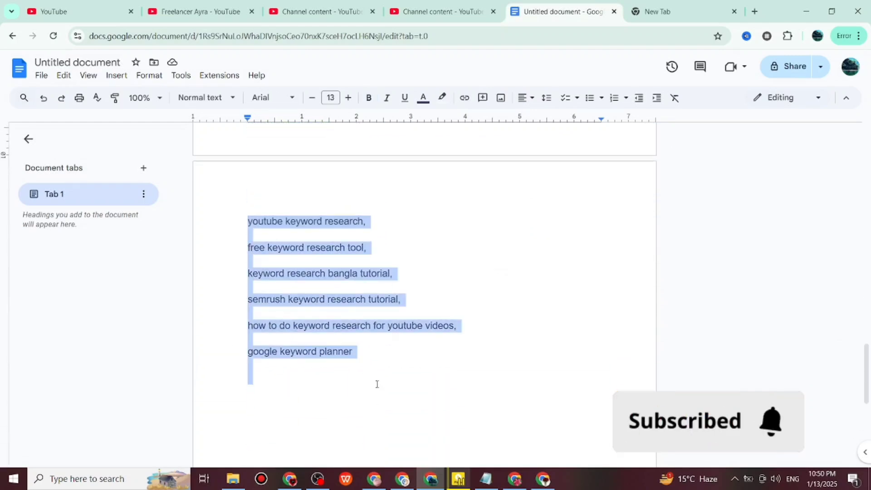
{"action": "left_click", "coordinate": [317, 11]}
{"action": "left_click", "coordinate": [197, 285]}
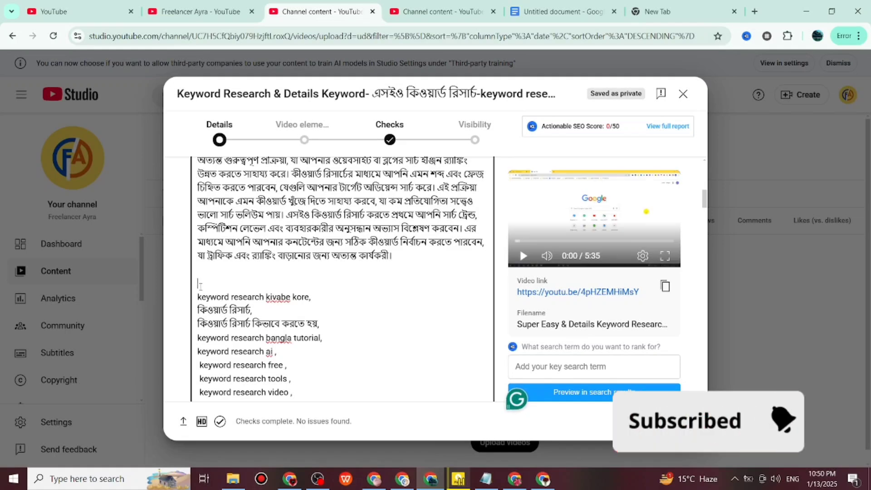
{"action": "key", "text": "ctrl+v"}
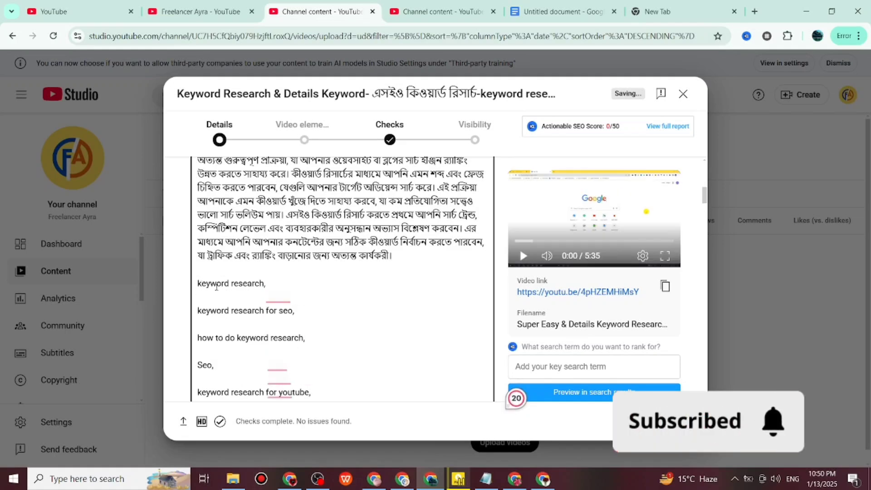
- Remove the blank lines between the pasted keywords, from "keyword research" down to "google keyword planner"
{"action": "key", "text": "BackSpace"}
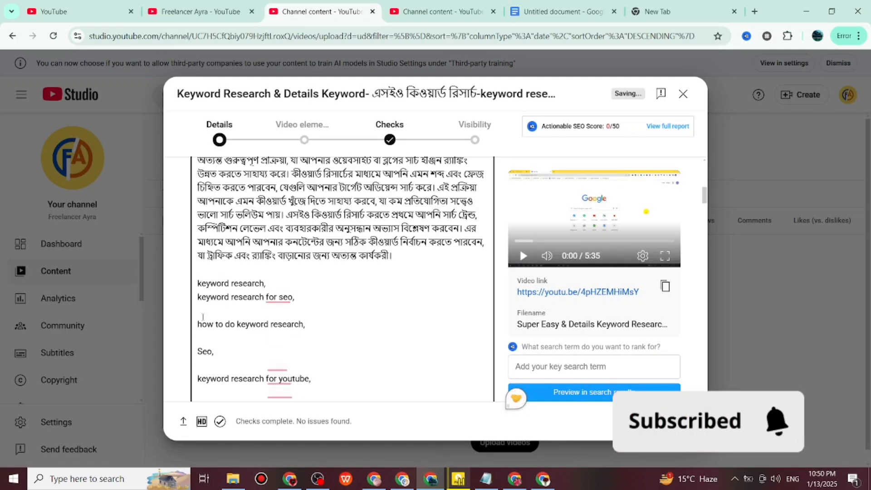
{"action": "left_click", "coordinate": [203, 316]}
{"action": "key", "text": "BackSpace"}
{"action": "left_click", "coordinate": [204, 329]}
{"action": "key", "text": "BackSpace"}
{"action": "left_click", "coordinate": [204, 338]}
{"action": "key", "text": "BackSpace"}
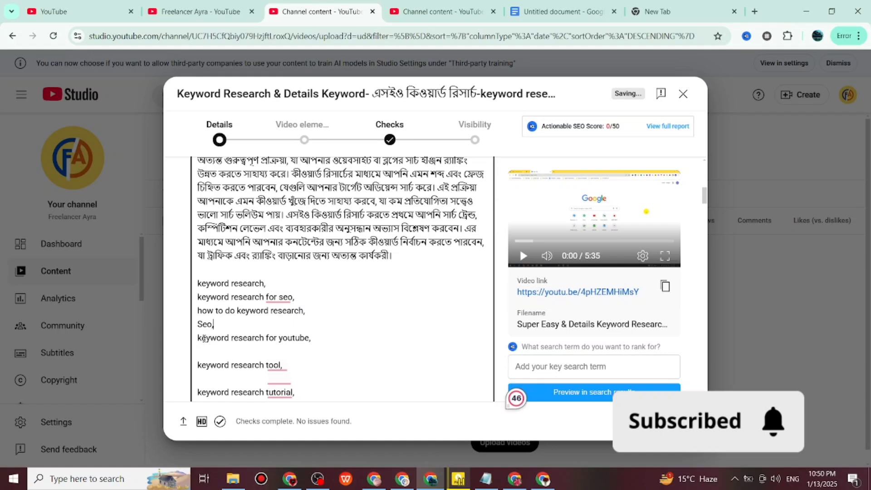
{"action": "left_click", "coordinate": [204, 366]}
{"action": "key", "text": "BackSpace"}
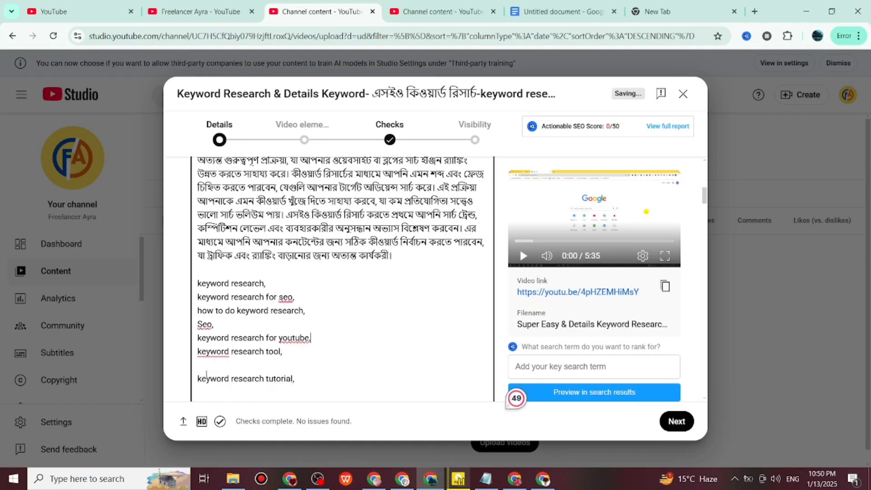
{"action": "key", "text": "BackSpace"}
{"action": "left_click", "coordinate": [210, 379]}
{"action": "key", "text": "BackSpace"}
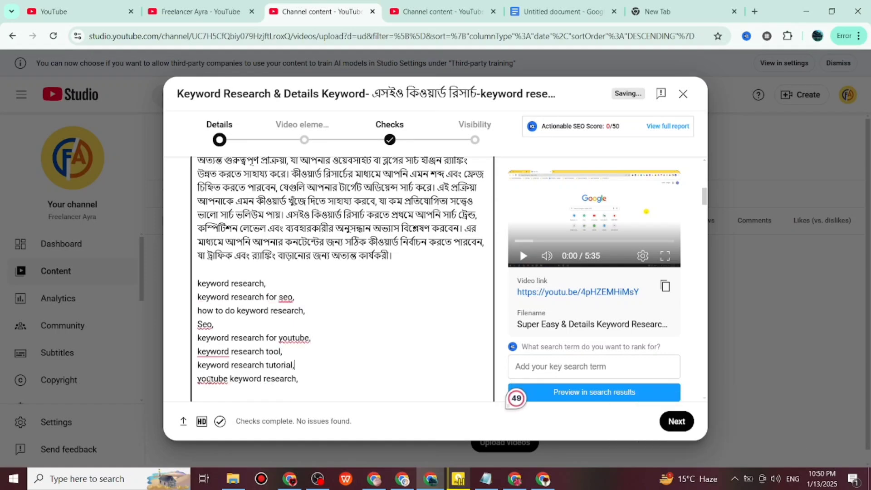
{"action": "scroll", "coordinate": [200, 372], "scroll_direction": "down", "scroll_amount": 1}
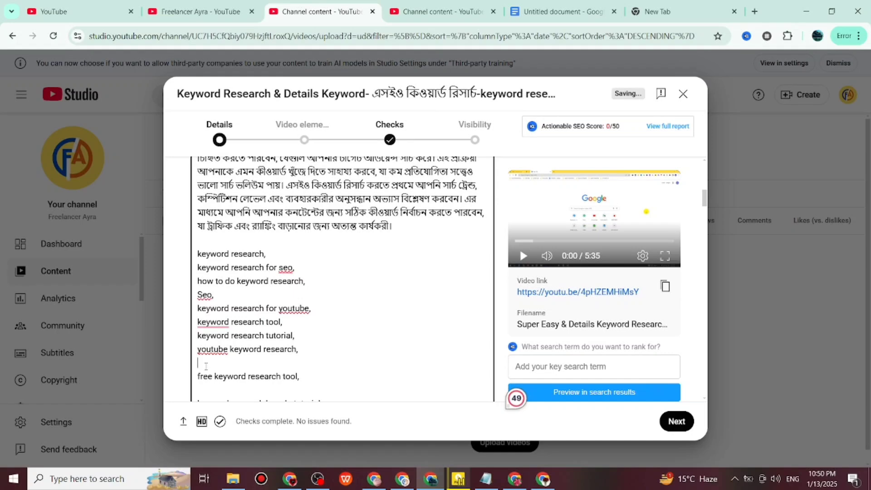
{"action": "key", "text": "BackSpace"}
{"action": "key", "text": "BackSpace"}
{"action": "scroll", "coordinate": [211, 354], "scroll_direction": "down", "scroll_amount": 2}
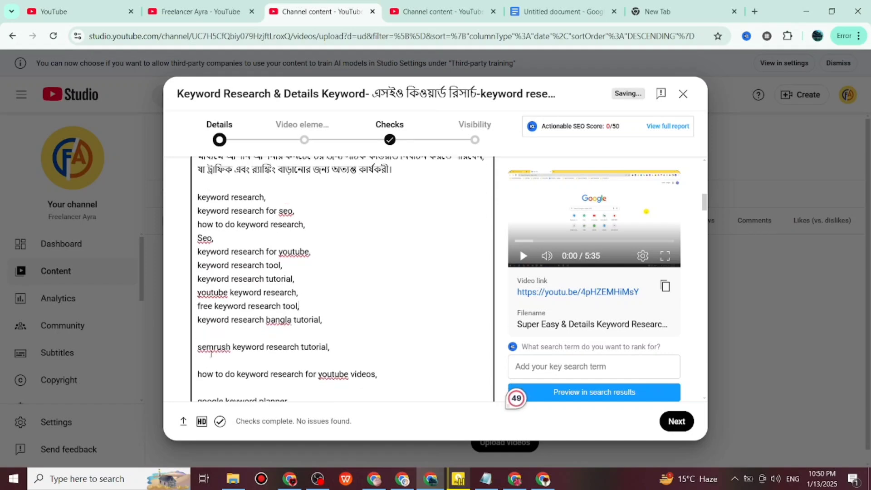
{"action": "key", "text": "BackSpace"}
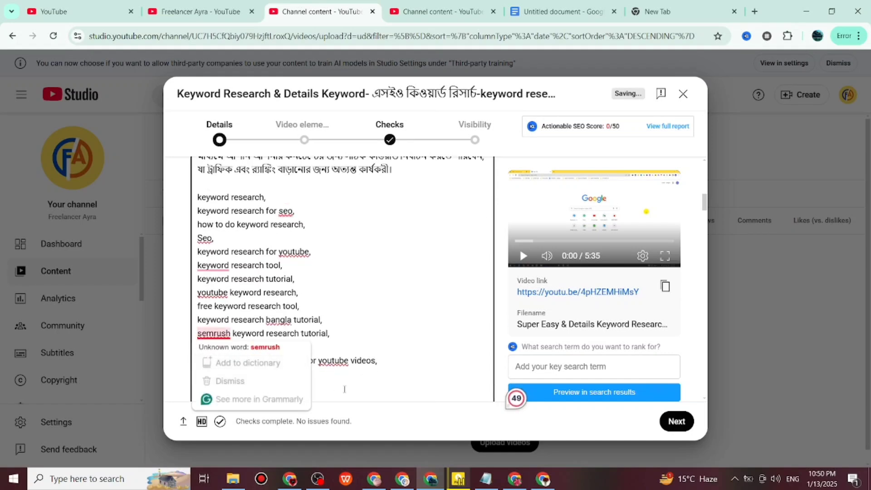
{"action": "left_click", "coordinate": [345, 389]}
{"action": "key", "text": "BackSpace"}
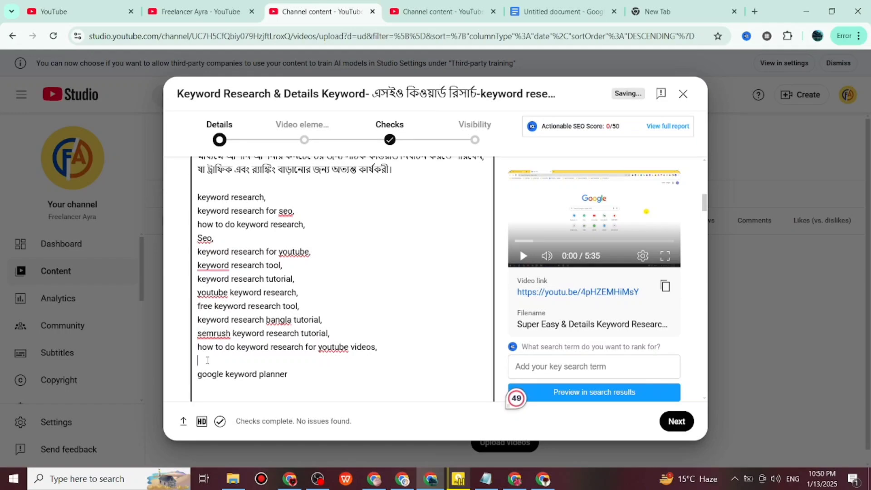
{"action": "key", "text": "BackSpace"}
- Remove the blank lines between "google keyword planner" and "keyword research kivabe kore" so the two lists join
{"action": "scroll", "coordinate": [207, 361], "scroll_direction": "down", "scroll_amount": 3}
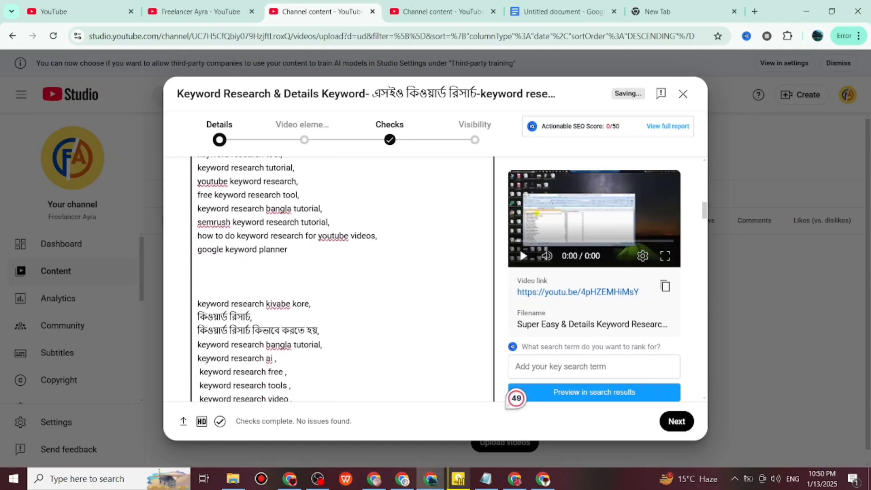
{"action": "key", "text": "BackSpace"}
{"action": "key", "text": "BackSpace"}
{"action": "key", "text": "BackSpace"}
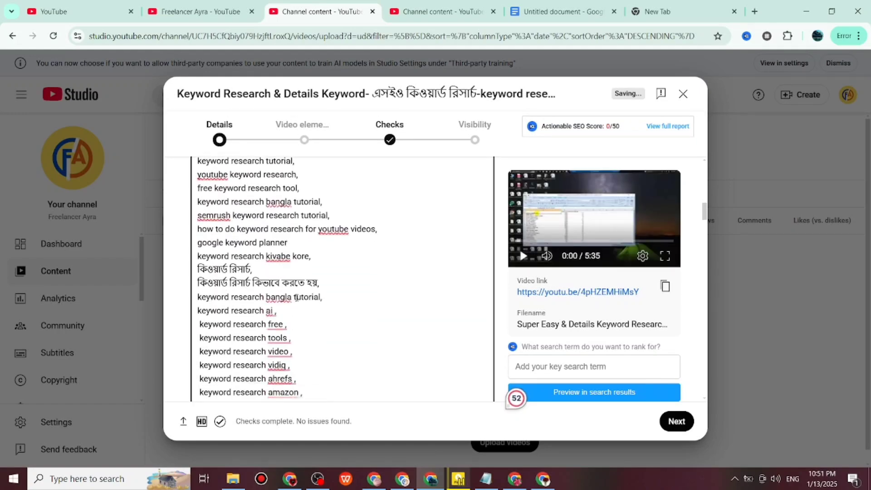
- Append a "#" sign after the last hashtag at the end of the description
{"action": "scroll", "coordinate": [278, 309], "scroll_direction": "up", "scroll_amount": 3}
{"action": "scroll", "coordinate": [278, 309], "scroll_direction": "down", "scroll_amount": 10}
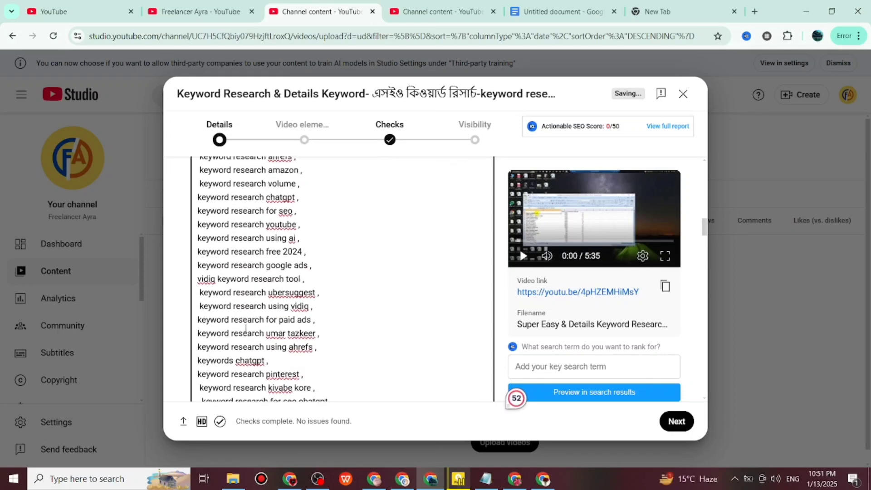
{"action": "left_click", "coordinate": [406, 302]}
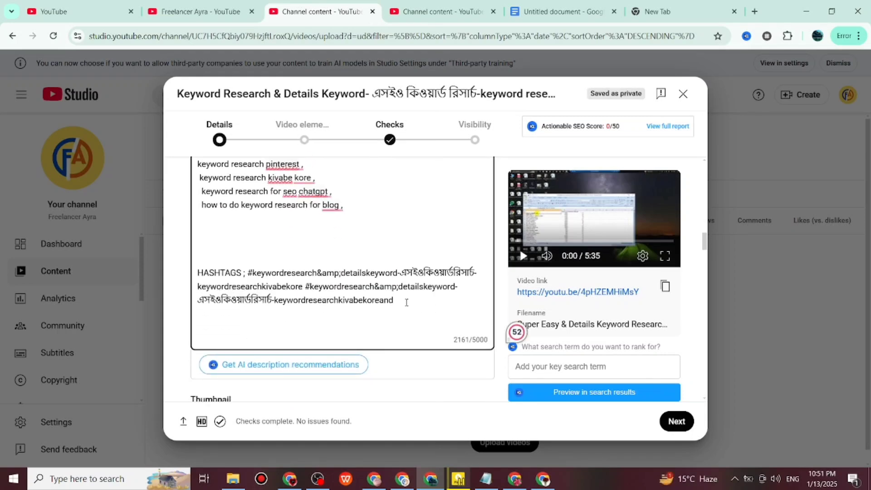
{"action": "type", "text": "#"}
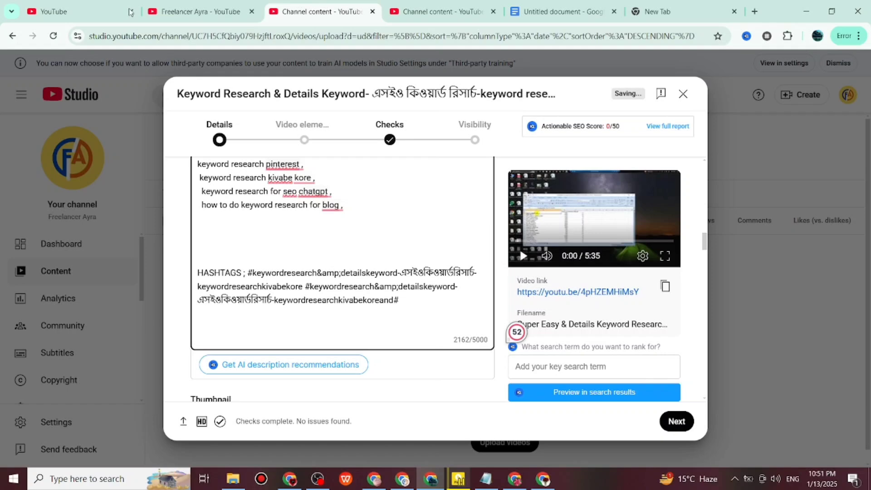
- Switch to the YouTube channel page and copy the channel's name
{"action": "left_click", "coordinate": [181, 11]}
{"action": "left_click_drag", "start_coordinate": [334, 227], "coordinate": [184, 224]}
{"action": "key", "text": "ctrl+c"}
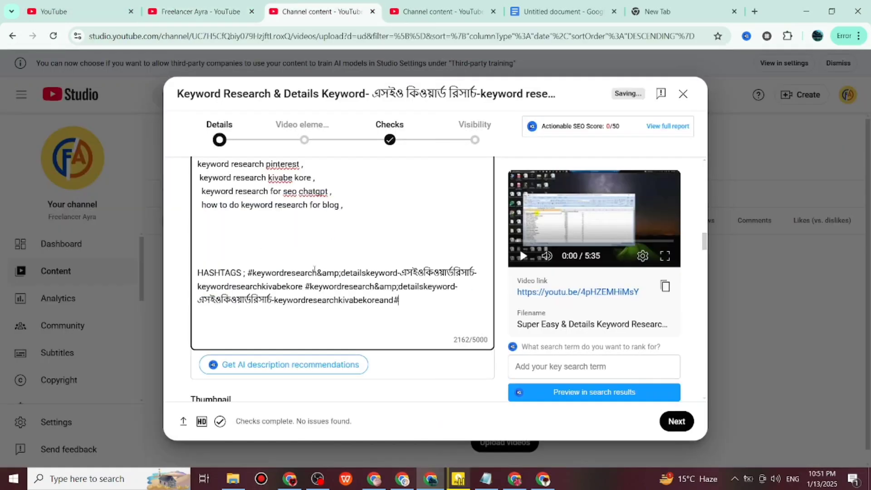
- Add the channel's name to the end of the description's hashtags and on its own line below the last keyword
{"action": "left_click", "coordinate": [338, 13]}
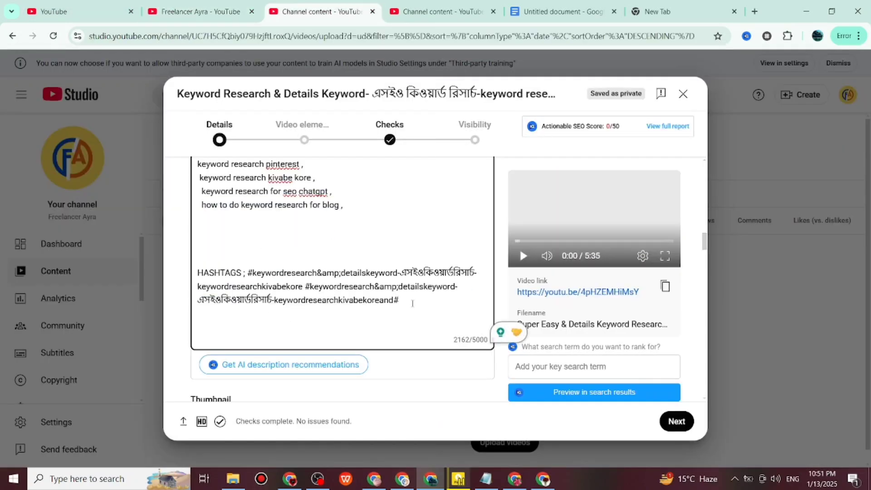
{"action": "key", "text": "Return"}
{"action": "key", "text": "ctrl+v"}
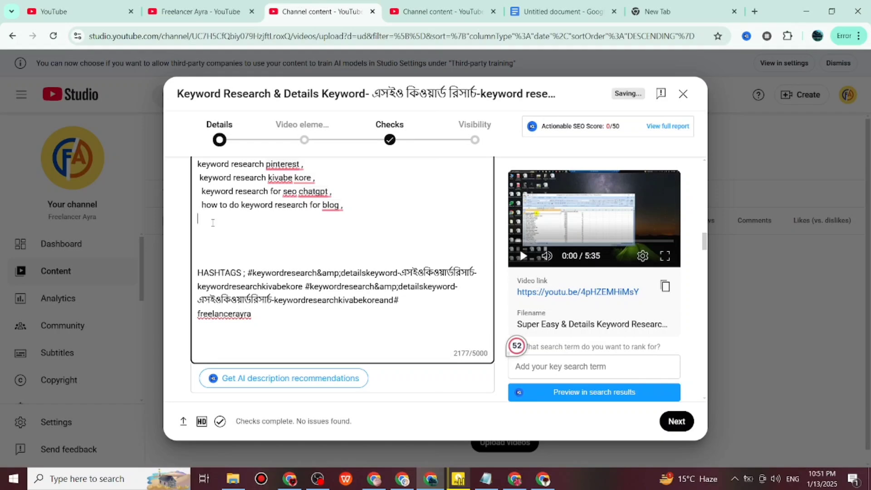
{"action": "key", "text": "ctrl+v"}
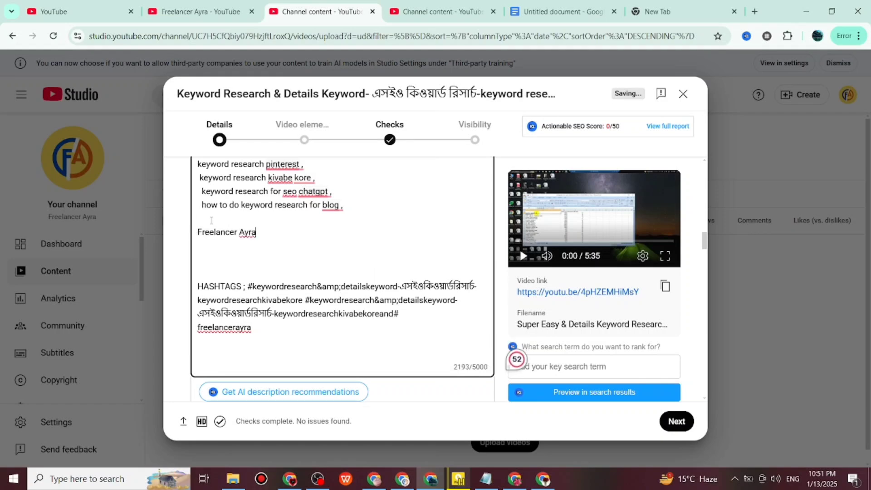
{"action": "key", "text": "BackSpace"}
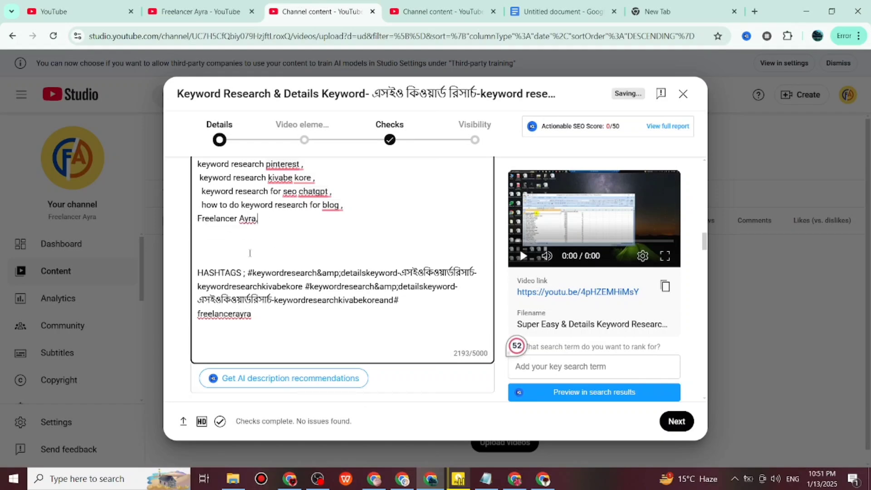
- Start a custom thumbnail upload and open the phone verification page required for it
{"action": "scroll", "coordinate": [249, 253], "scroll_direction": "down", "scroll_amount": 5}
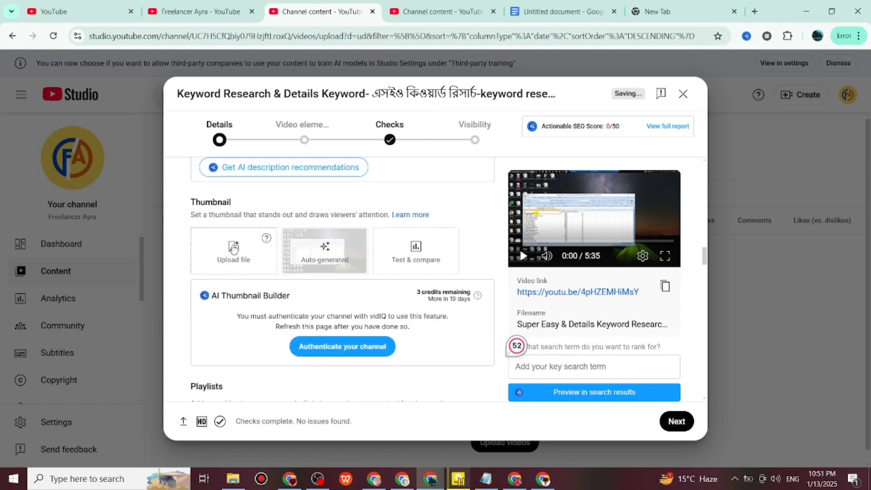
{"action": "left_click", "coordinate": [233, 247]}
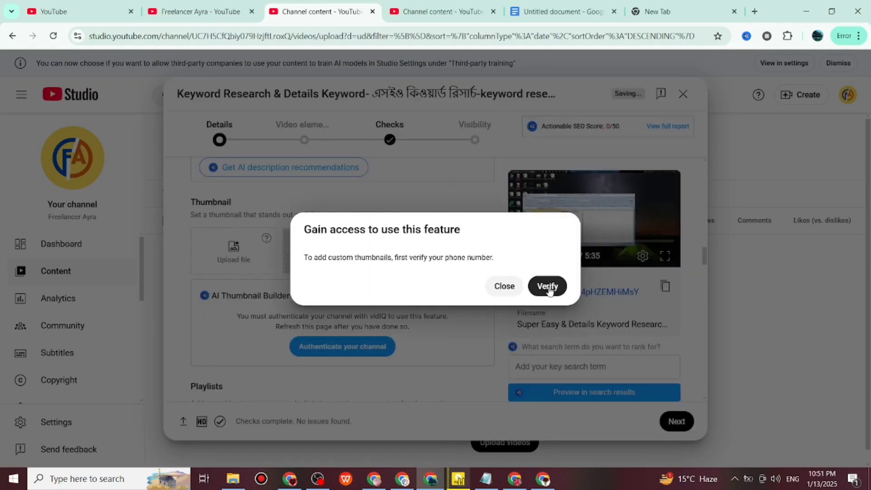
{"action": "left_click", "coordinate": [216, 317]}
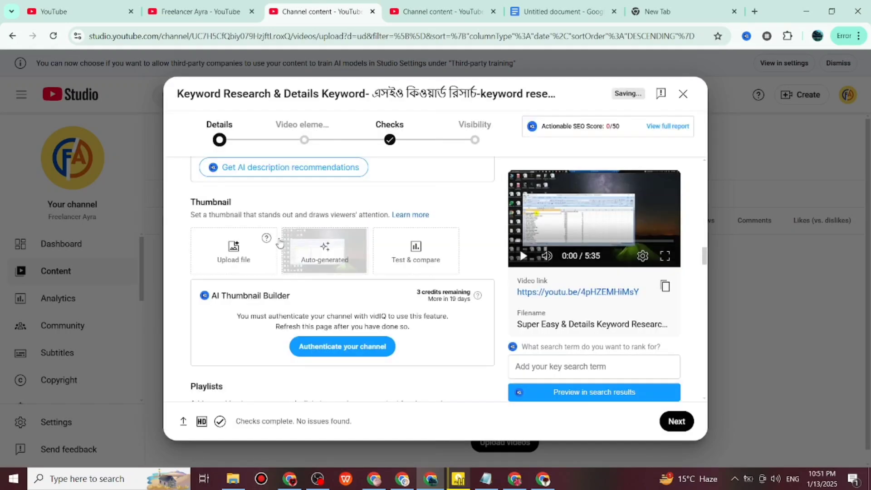
{"action": "left_click", "coordinate": [236, 263]}
{"action": "left_click", "coordinate": [549, 288]}
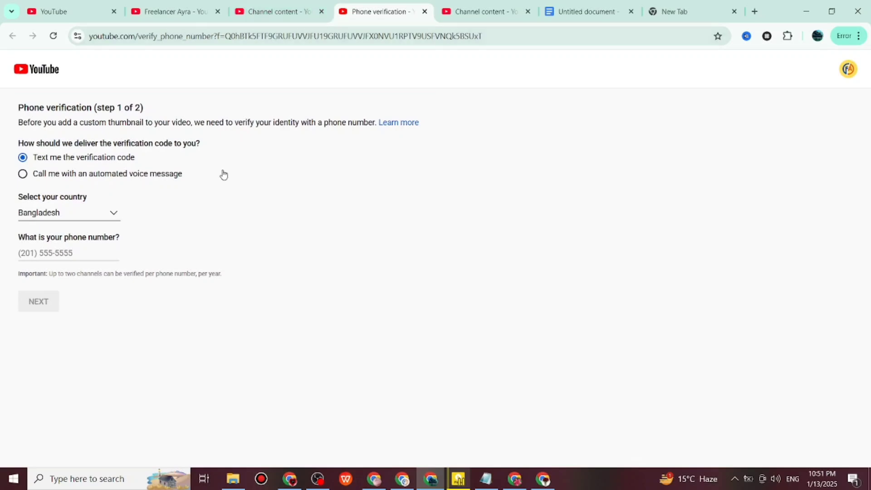
{"action": "left_click", "coordinate": [275, 14]}
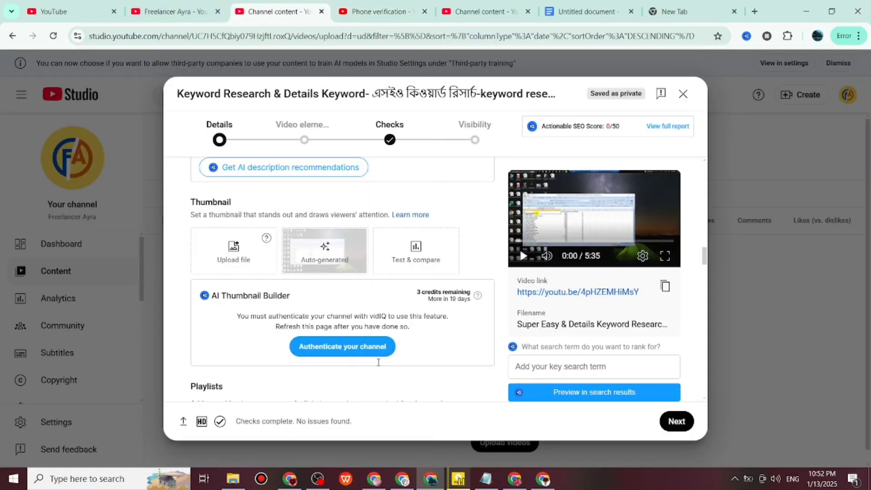
{"action": "left_click", "coordinate": [382, 12]}
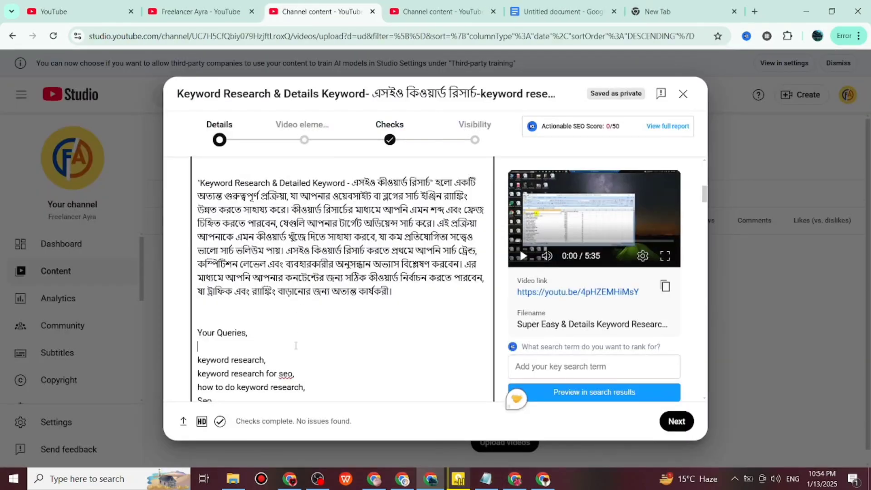
- Upload the "Keyword Research & Details Keyword- এসইও কিওয়ার্ড রিসার্চ-keyword research kivabe kore" image from Downloads as the custom thumbnail
{"action": "scroll", "coordinate": [295, 346], "scroll_direction": "down", "scroll_amount": 12}
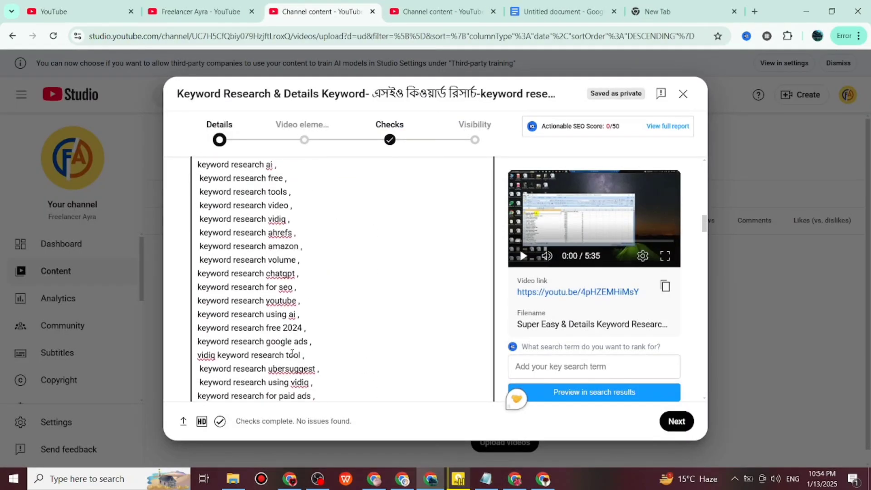
{"action": "scroll", "coordinate": [292, 359], "scroll_direction": "down", "scroll_amount": 6}
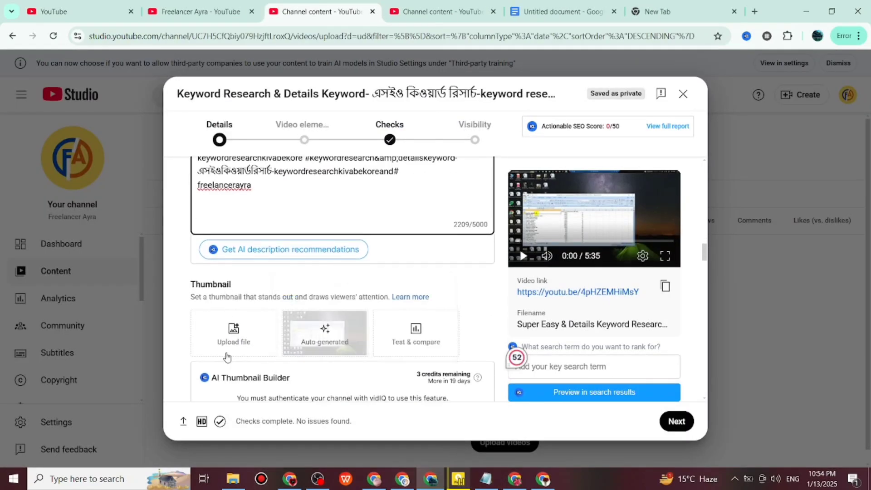
{"action": "left_click", "coordinate": [244, 343]}
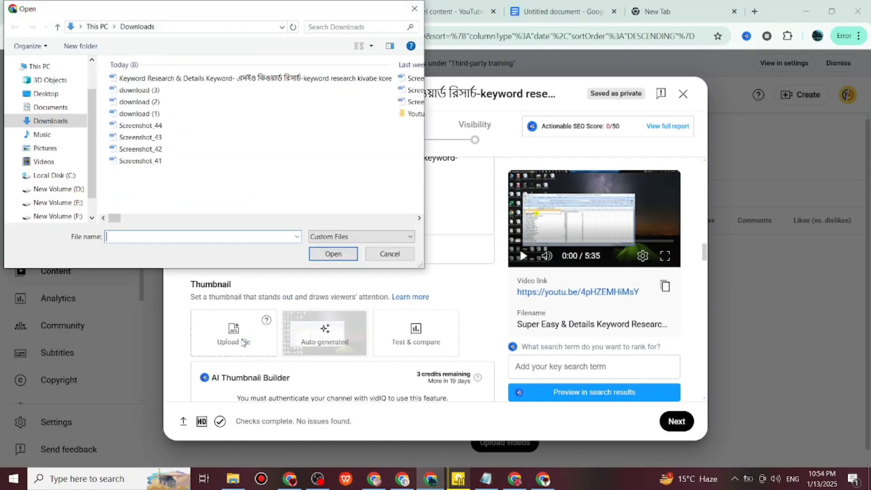
{"action": "left_click", "coordinate": [175, 81]}
{"action": "left_click", "coordinate": [334, 255]}
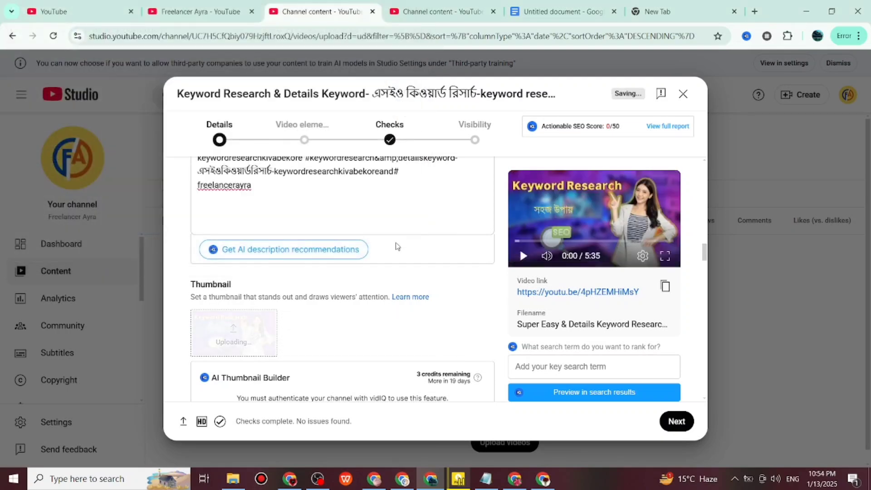
- Check which playlists are available for the video and close the list without choosing one
{"action": "scroll", "coordinate": [345, 358], "scroll_direction": "down", "scroll_amount": 5}
{"action": "scroll", "coordinate": [281, 353], "scroll_direction": "down", "scroll_amount": 3}
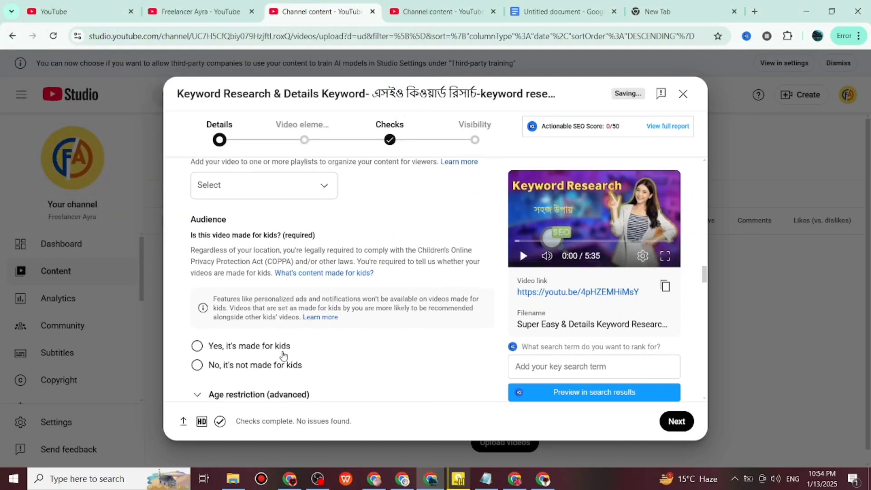
{"action": "scroll", "coordinate": [282, 353], "scroll_direction": "up", "scroll_amount": 3}
{"action": "left_click", "coordinate": [324, 254]}
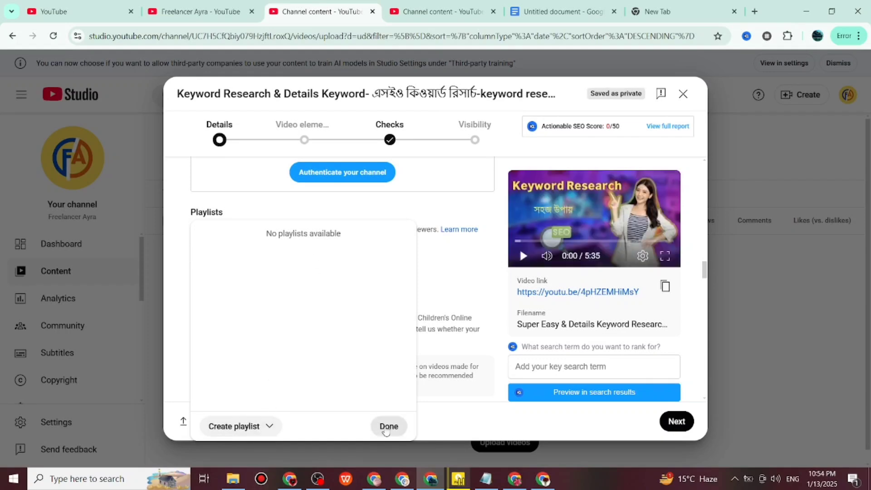
{"action": "left_click", "coordinate": [389, 426]}
- Set the video's audience to "No, it's not made for kids"
{"action": "scroll", "coordinate": [249, 358], "scroll_direction": "down", "scroll_amount": 3}
{"action": "left_click", "coordinate": [243, 356]}
{"action": "scroll", "coordinate": [227, 318], "scroll_direction": "down", "scroll_amount": 1}
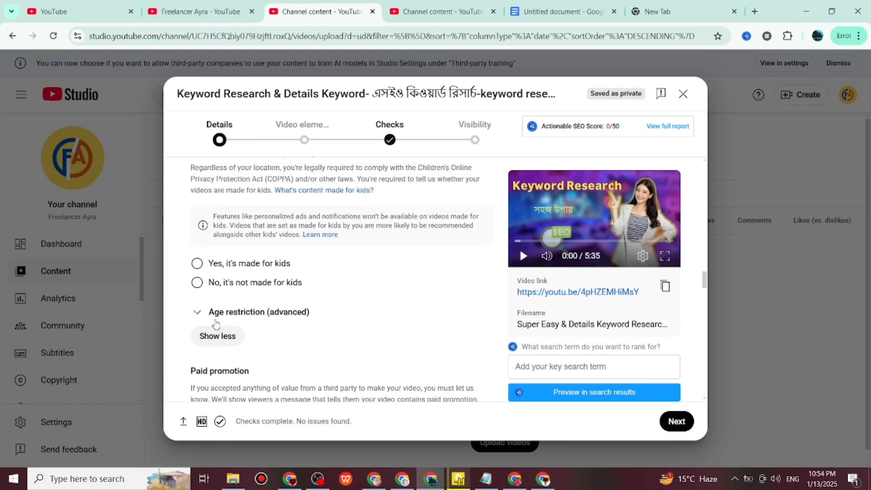
{"action": "left_click", "coordinate": [197, 285]}
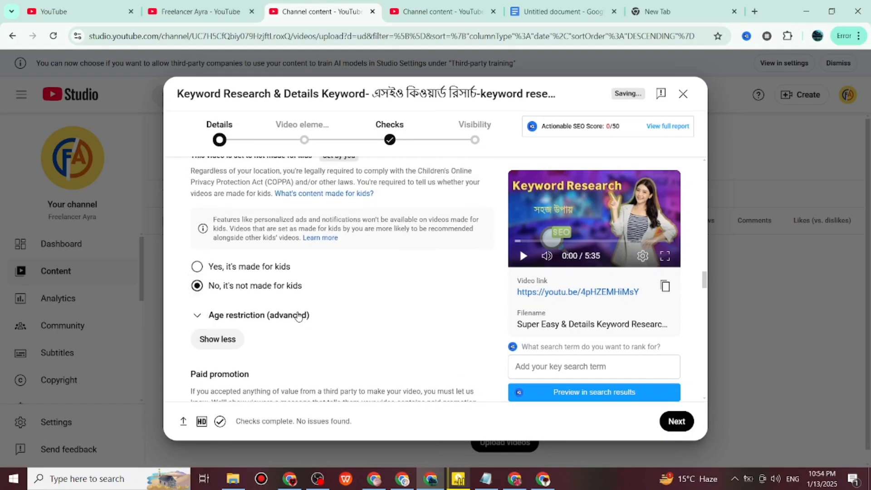
- Set the video language to Bangla in the language and captions certification section
{"action": "scroll", "coordinate": [299, 317], "scroll_direction": "down", "scroll_amount": 14}
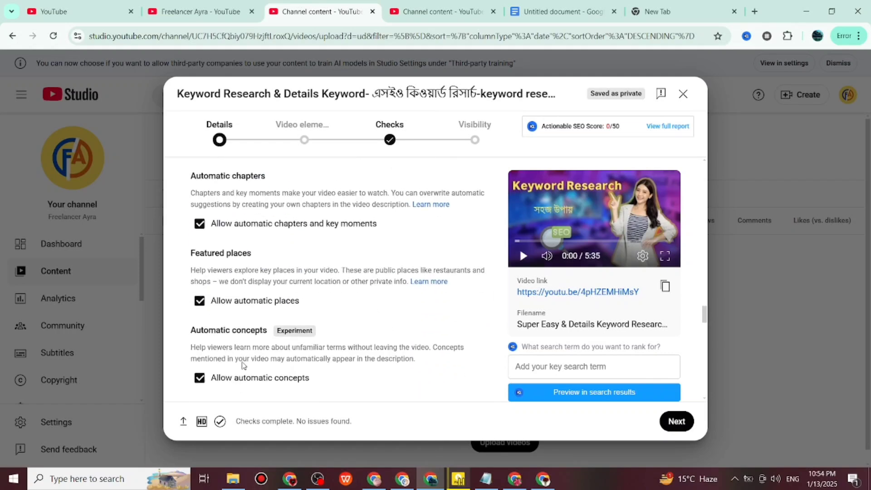
{"action": "scroll", "coordinate": [243, 366], "scroll_direction": "down", "scroll_amount": 4}
{"action": "left_click", "coordinate": [261, 272]}
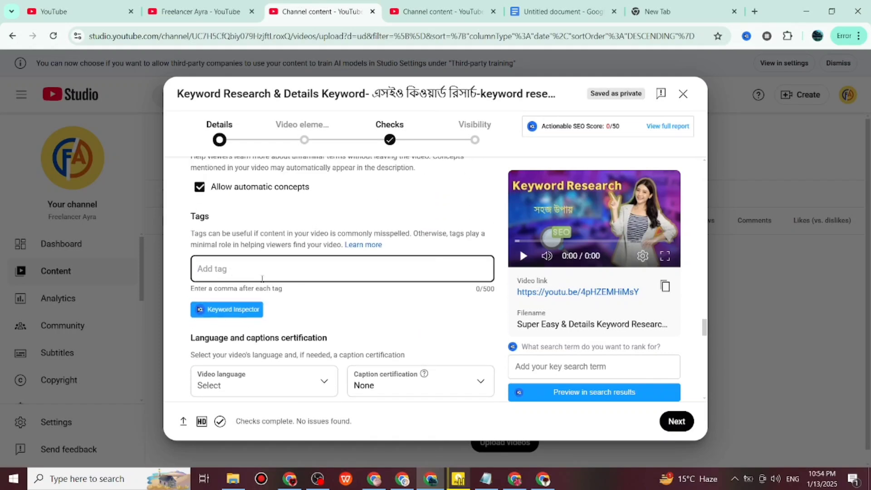
{"action": "scroll", "coordinate": [322, 249], "scroll_direction": "down", "scroll_amount": 4}
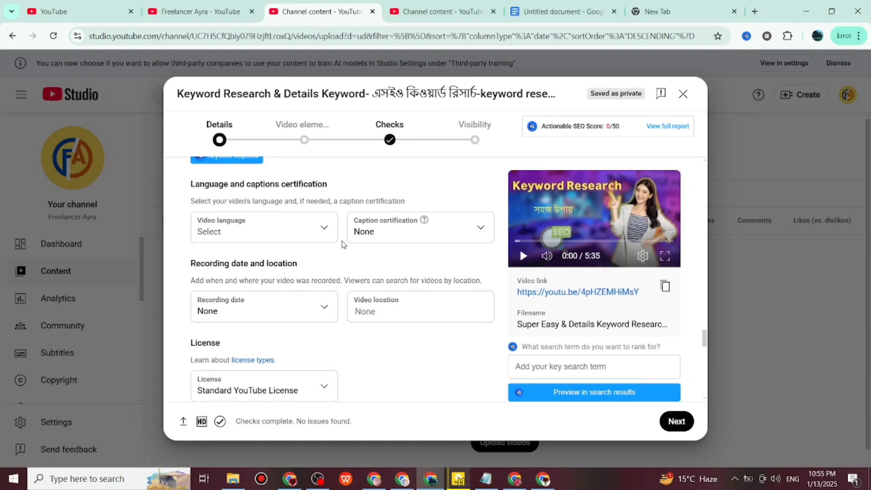
{"action": "left_click", "coordinate": [324, 230]}
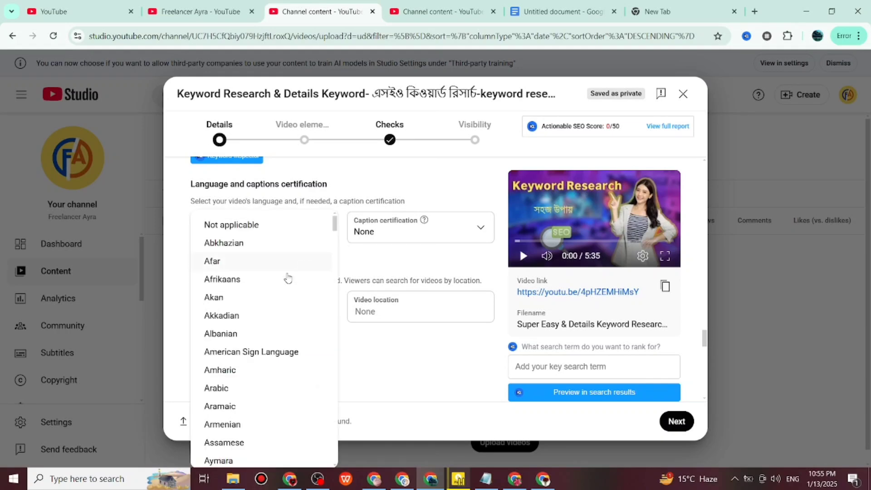
{"action": "scroll", "coordinate": [215, 407], "scroll_direction": "down", "scroll_amount": 5}
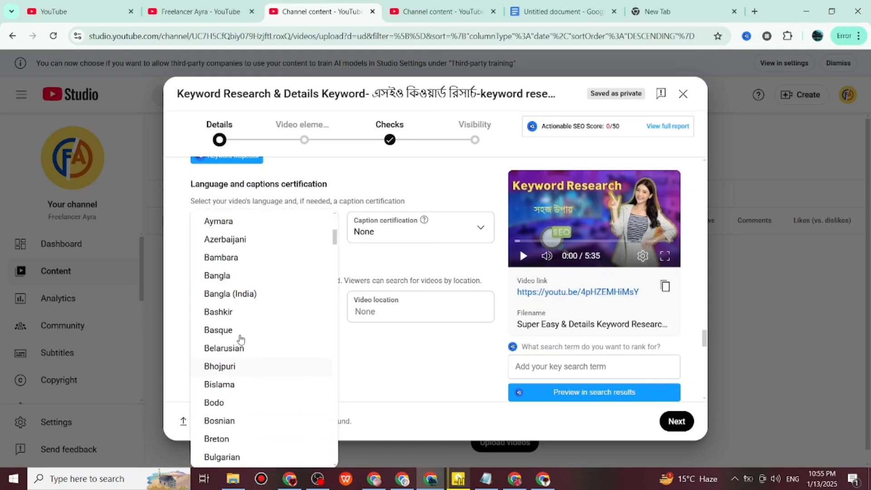
{"action": "left_click", "coordinate": [223, 278]}
- Keep the default license, remixing and comment settings and continue to the video elements stage
{"action": "scroll", "coordinate": [313, 333], "scroll_direction": "down", "scroll_amount": 7}
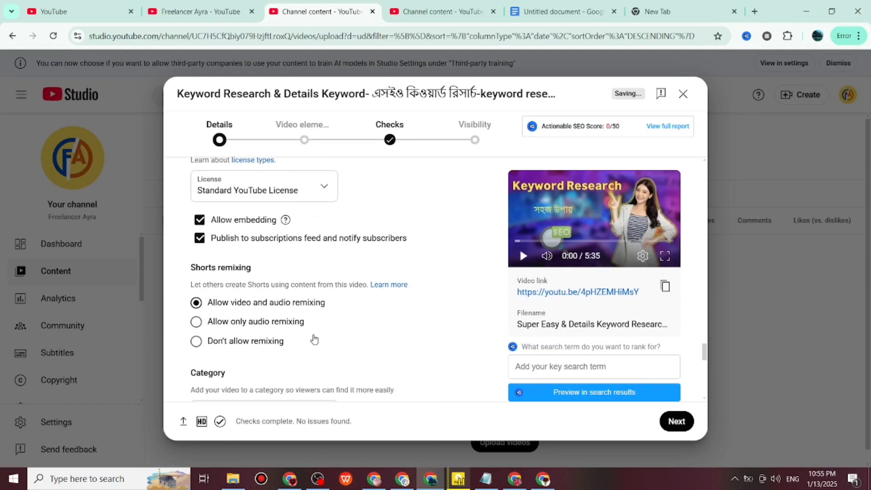
{"action": "scroll", "coordinate": [316, 337], "scroll_direction": "down", "scroll_amount": 3}
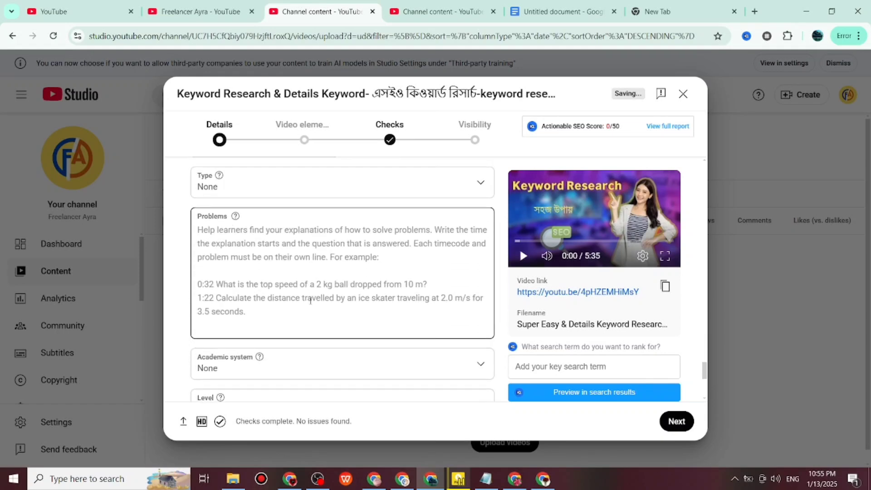
{"action": "scroll", "coordinate": [311, 301], "scroll_direction": "up", "scroll_amount": 1}
{"action": "scroll", "coordinate": [310, 300], "scroll_direction": "down", "scroll_amount": 5}
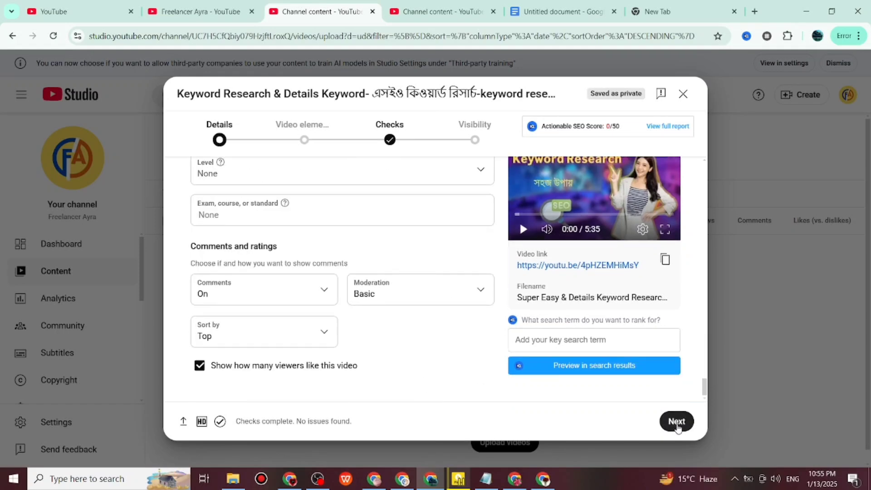
{"action": "left_click", "coordinate": [677, 422]}
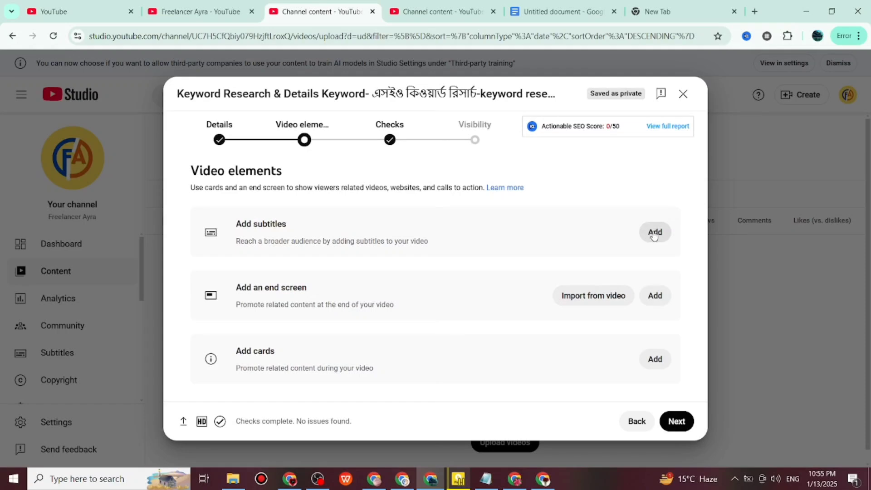
- Add an end screen using the first "1 video, 1 subscribe" template and save it
{"action": "left_click", "coordinate": [655, 296]}
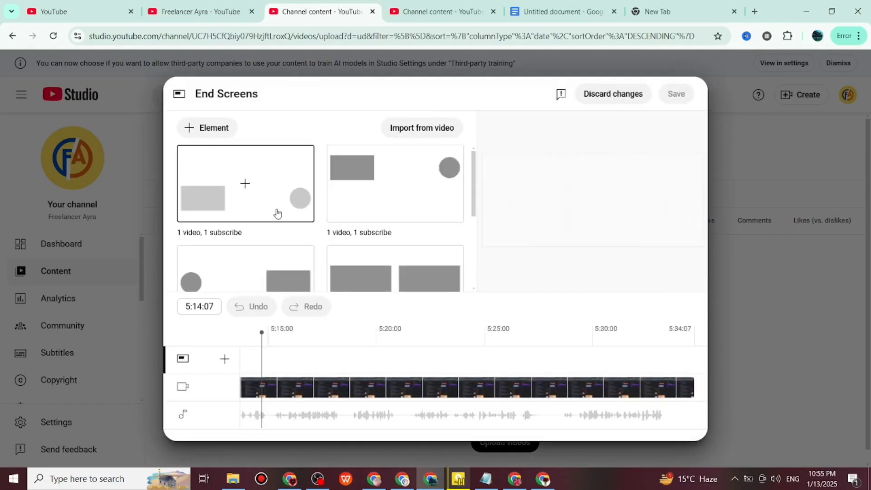
{"action": "left_click", "coordinate": [270, 213]}
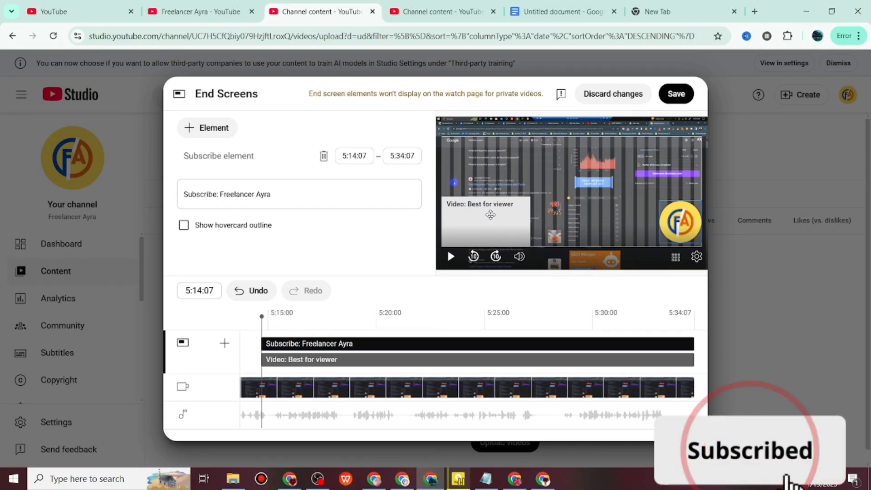
{"action": "left_click", "coordinate": [671, 95]}
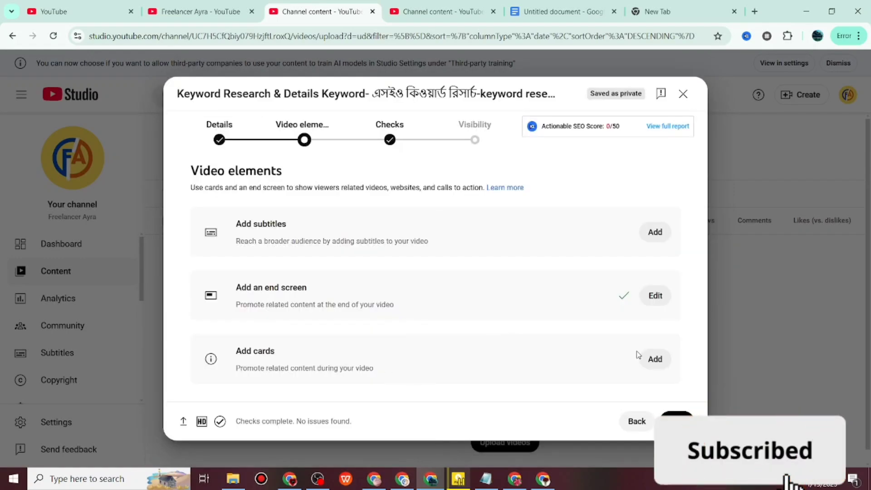
- Add a video card linking to another channel's video "ফ্রিল্যান্সিং কি শেষ হয়ে যাবে", searching for it by its creator's name
{"action": "left_click", "coordinate": [652, 358]}
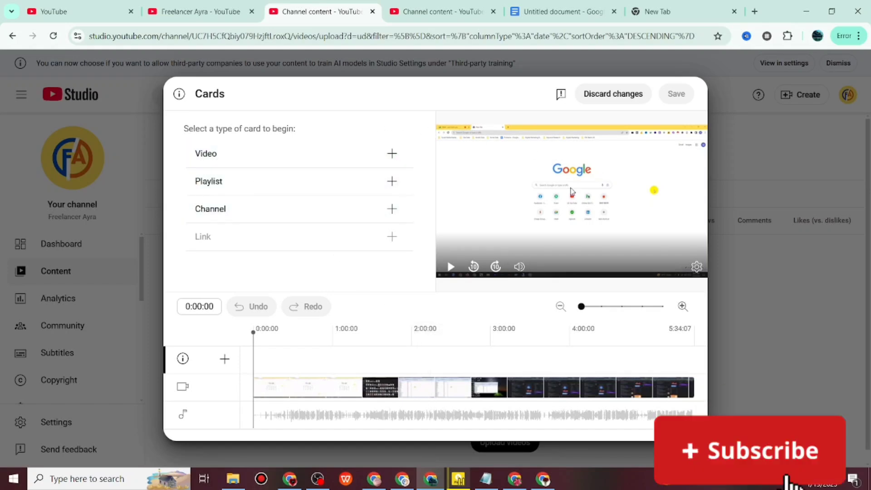
{"action": "left_click", "coordinate": [390, 154]}
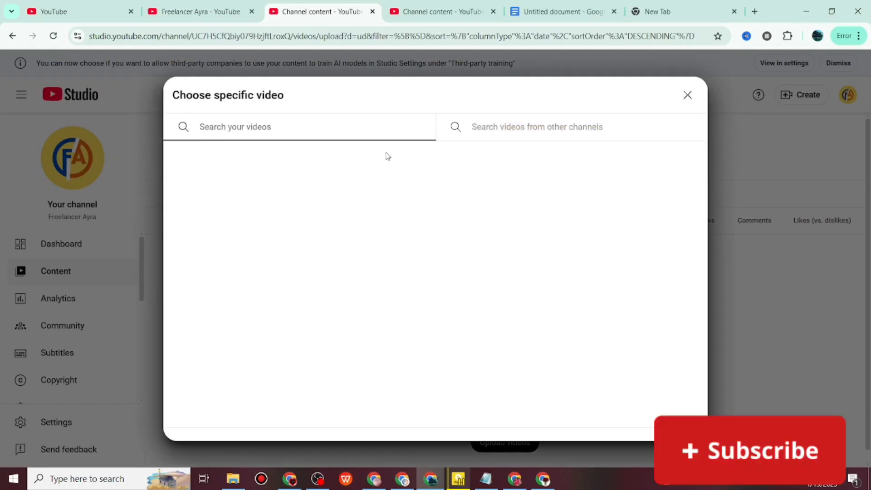
{"action": "left_click", "coordinate": [488, 127]}
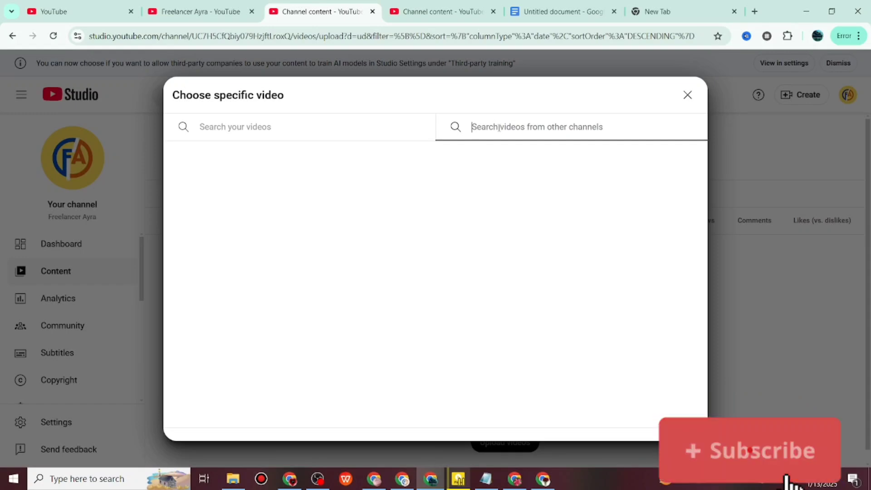
{"action": "type", "text": "golzer"}
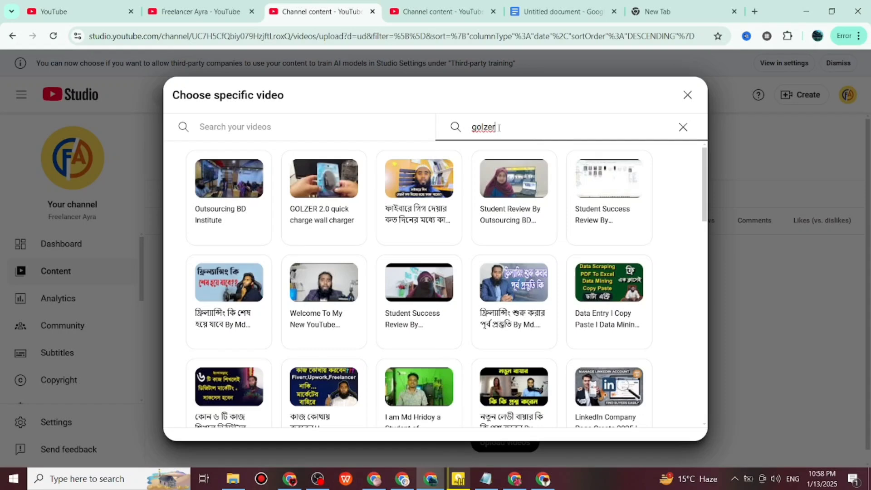
{"action": "left_click", "coordinate": [248, 309]}
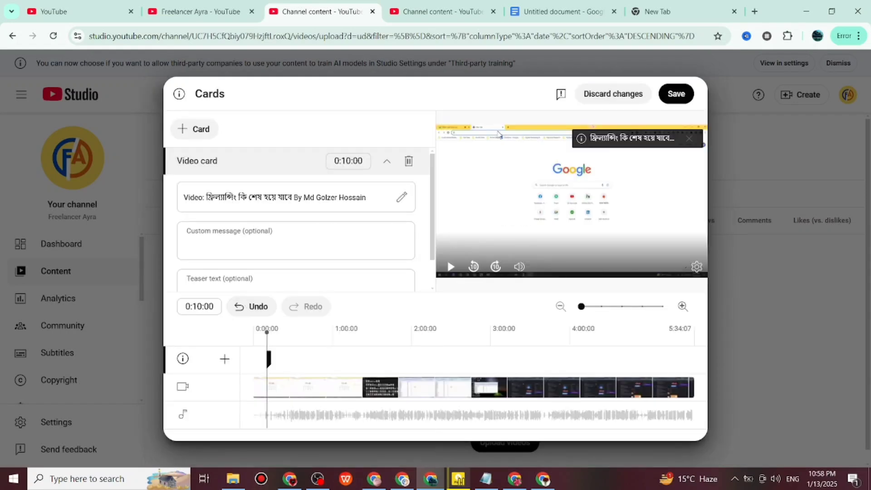
- Save the video card and continue past the checks to the visibility stage
{"action": "left_click", "coordinate": [677, 98]}
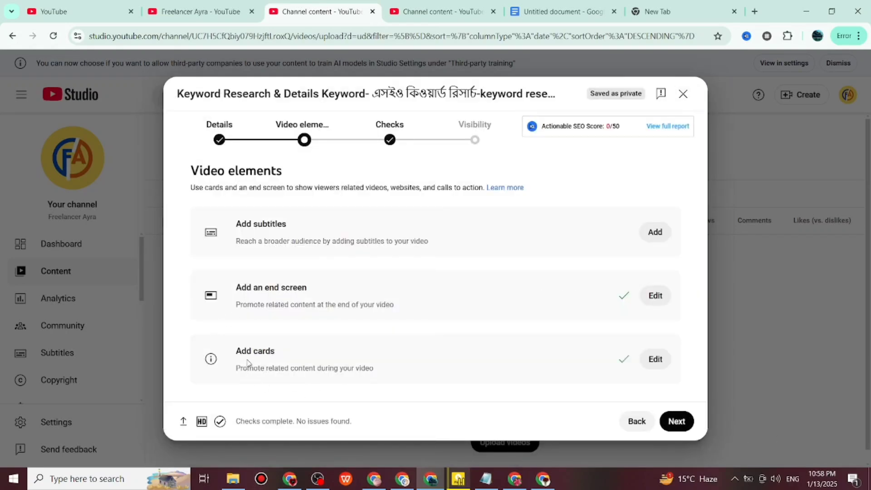
{"action": "left_click", "coordinate": [677, 422]}
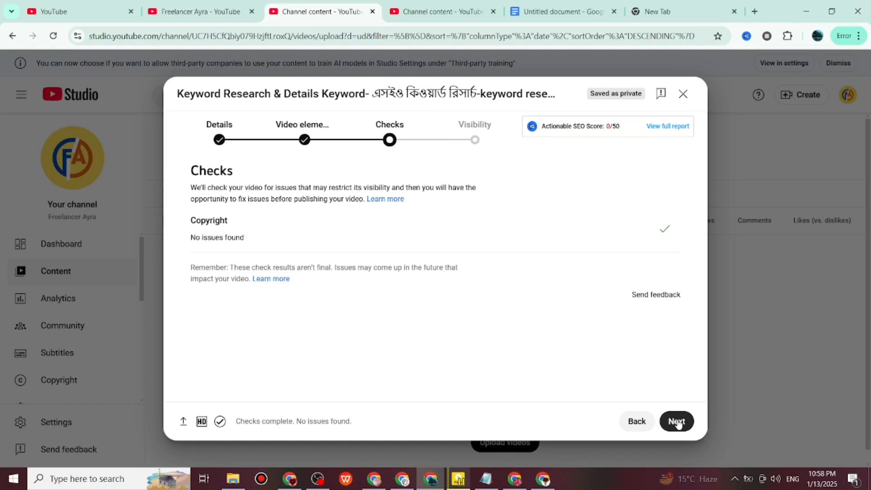
{"action": "left_click", "coordinate": [677, 422]}
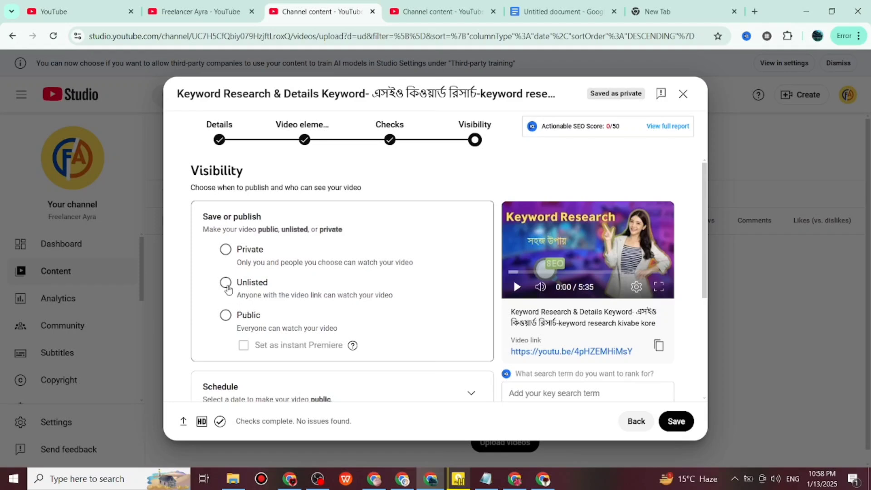
- Set the video's visibility to Unlisted, look over the public scheduling options, and save the video as unlisted
{"action": "left_click", "coordinate": [227, 285]}
{"action": "scroll", "coordinate": [273, 336], "scroll_direction": "down", "scroll_amount": 4}
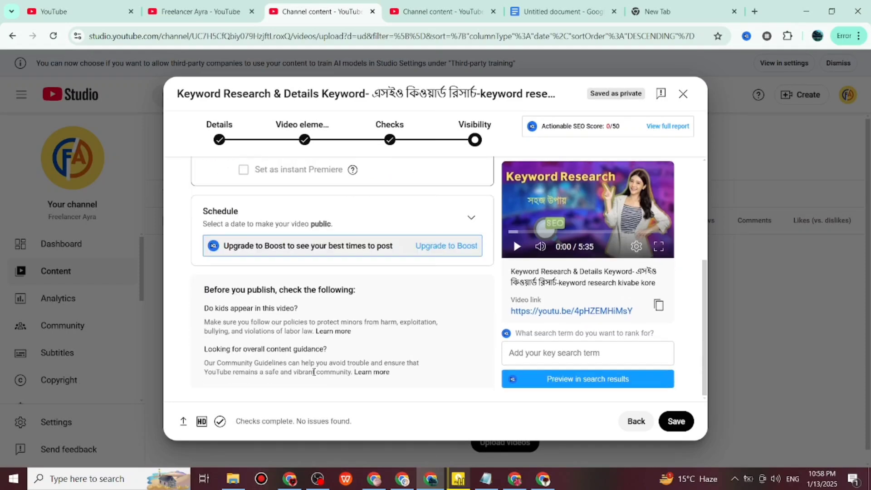
{"action": "scroll", "coordinate": [313, 372], "scroll_direction": "up", "scroll_amount": 3}
{"action": "left_click", "coordinate": [468, 277]}
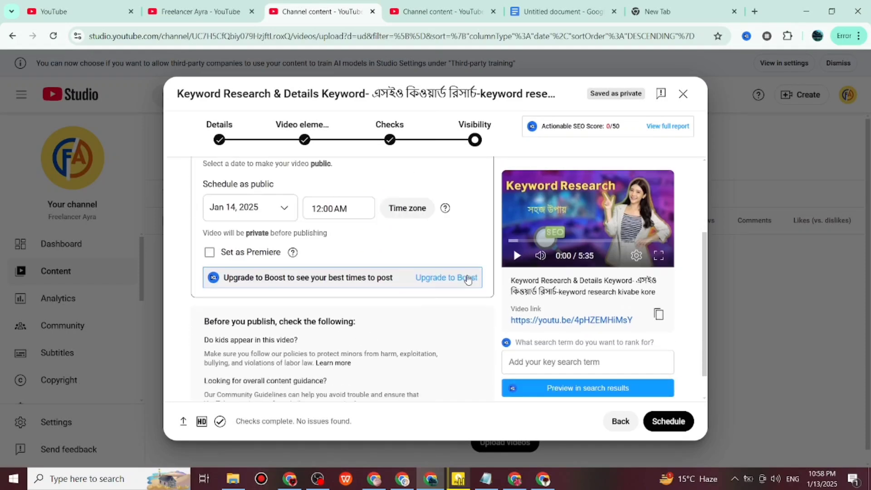
{"action": "scroll", "coordinate": [255, 214], "scroll_direction": "up", "scroll_amount": 1}
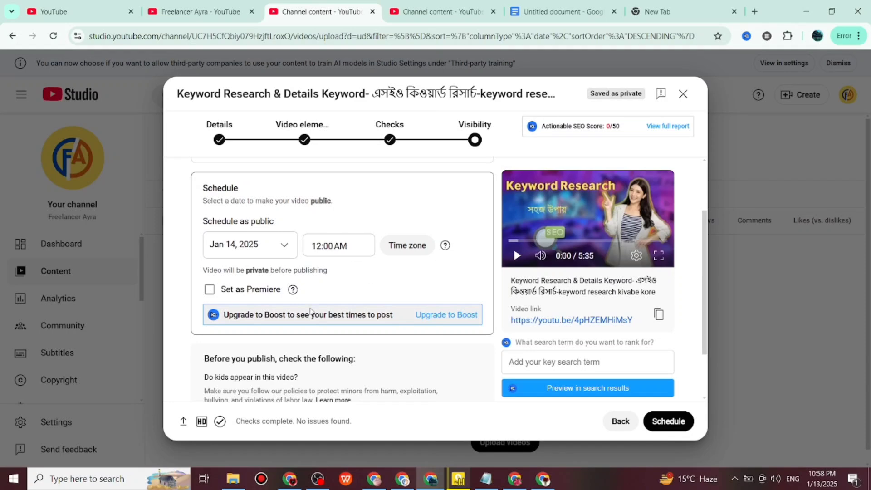
{"action": "scroll", "coordinate": [310, 311], "scroll_direction": "up", "scroll_amount": 3}
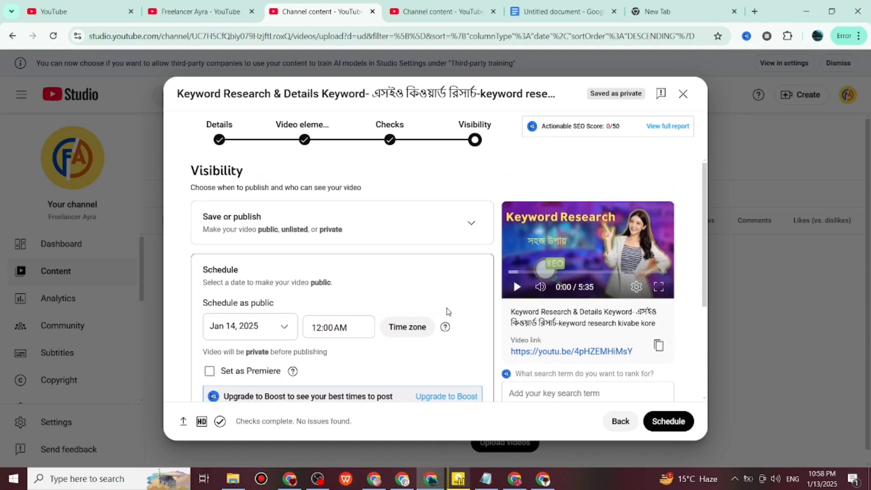
{"action": "left_click", "coordinate": [470, 222]}
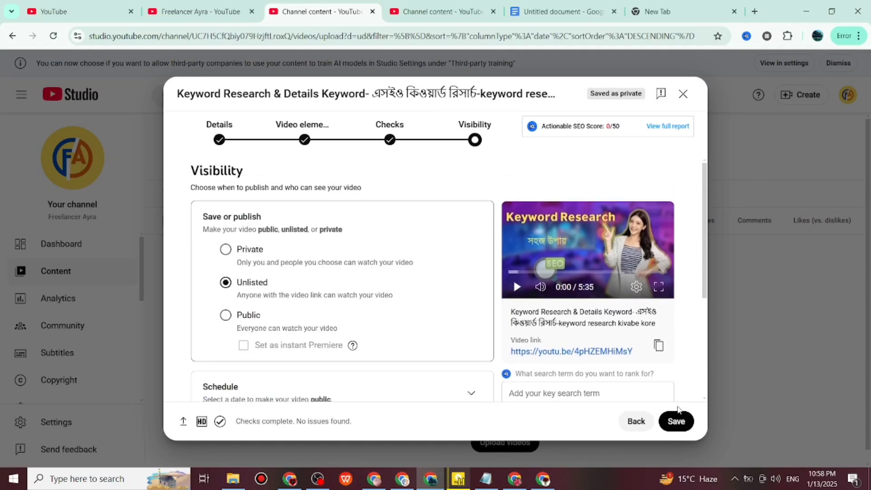
{"action": "left_click", "coordinate": [676, 419]}
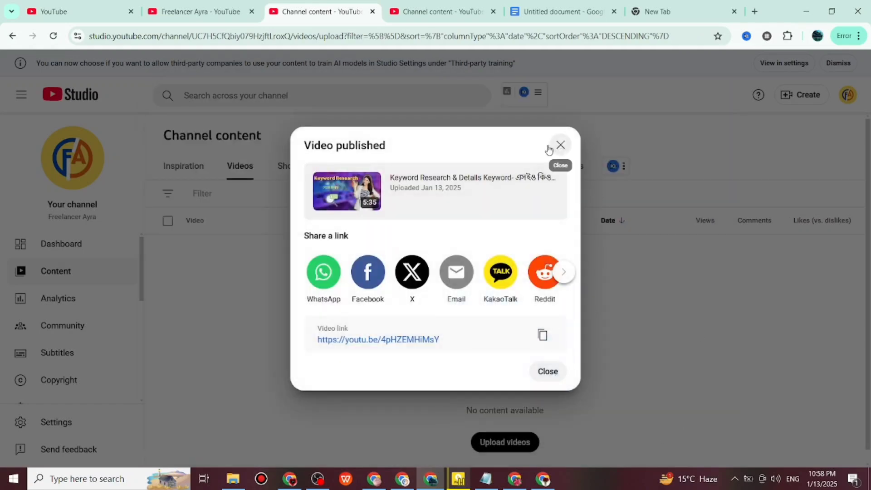
- Dismiss the published notice and the introductory tips, and open the uploaded video's details for editing
{"action": "left_click", "coordinate": [560, 146]}
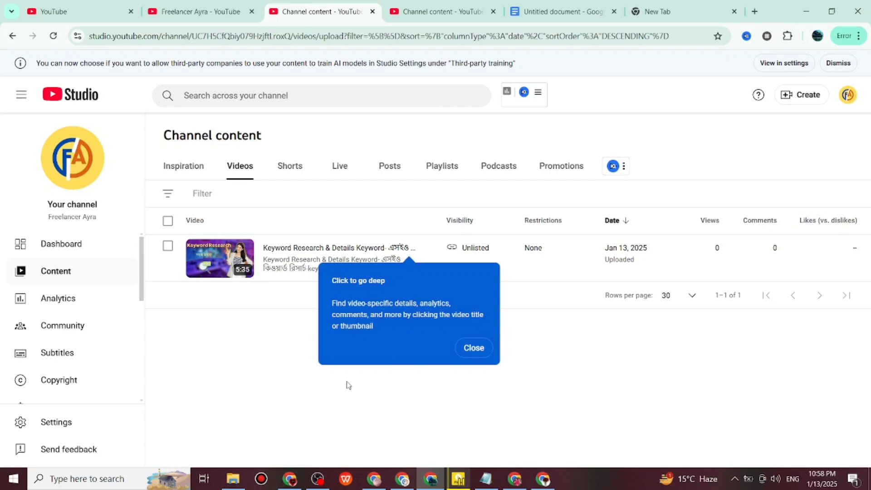
{"action": "left_click", "coordinate": [466, 349]}
{"action": "left_click", "coordinate": [116, 159]}
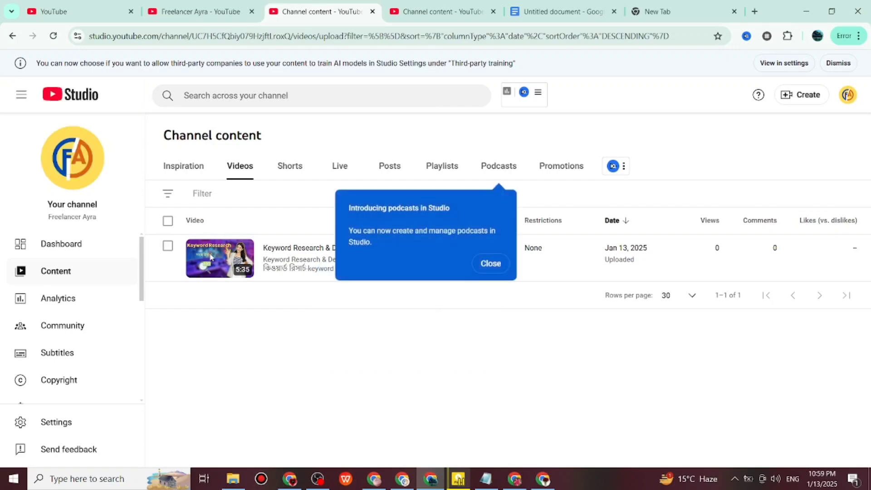
{"action": "left_click", "coordinate": [484, 264]}
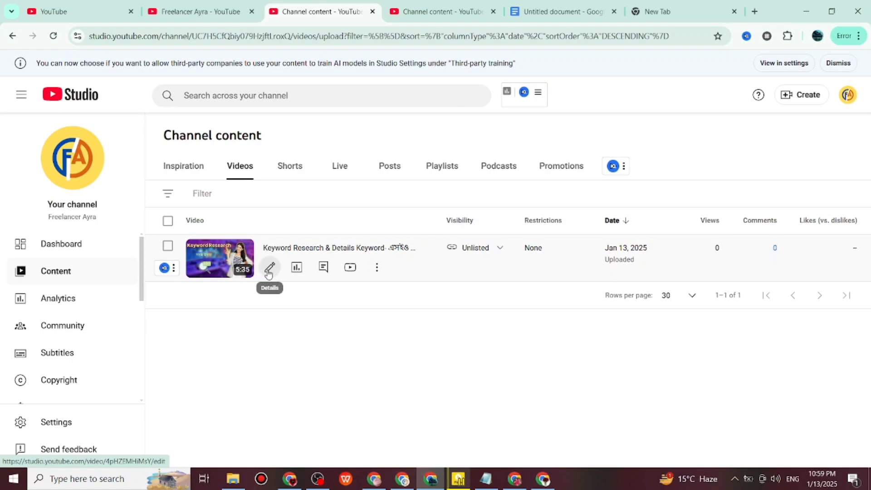
{"action": "left_click", "coordinate": [269, 270]}
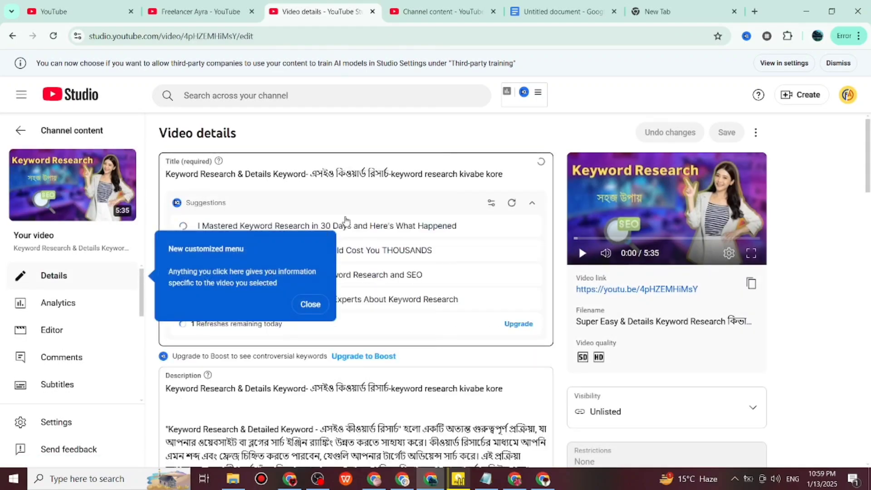
- Capture the video details page showing the vidIQ SEO score with Lightshot and save it as Screenshot_45 in JPEG format in Downloads
{"action": "scroll", "coordinate": [417, 409], "scroll_direction": "down", "scroll_amount": 10}
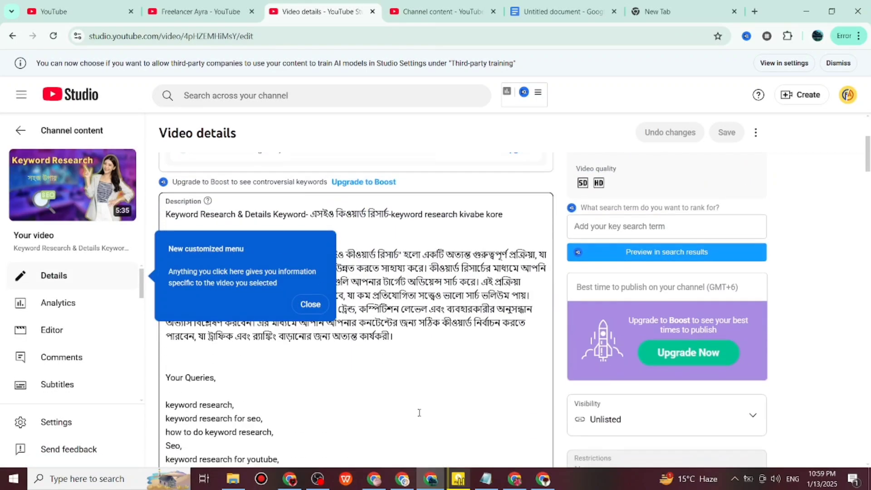
{"action": "scroll", "coordinate": [417, 408], "scroll_direction": "up", "scroll_amount": 1}
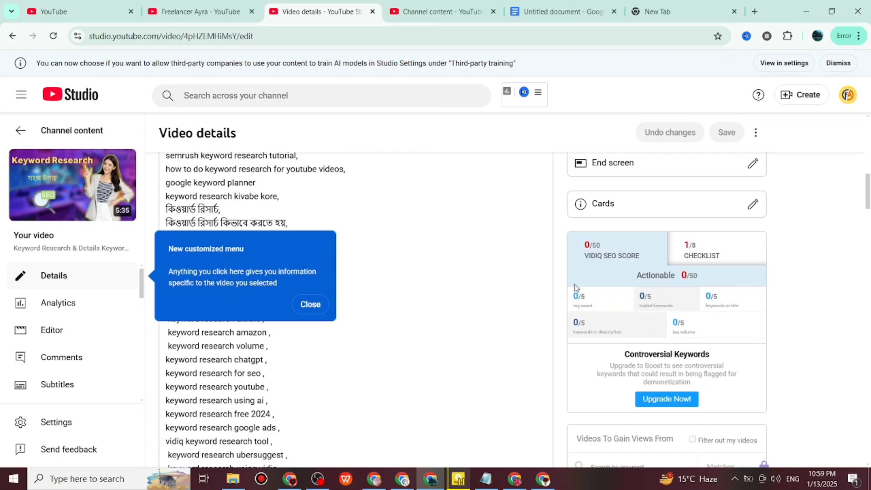
{"action": "left_click", "coordinate": [311, 304]}
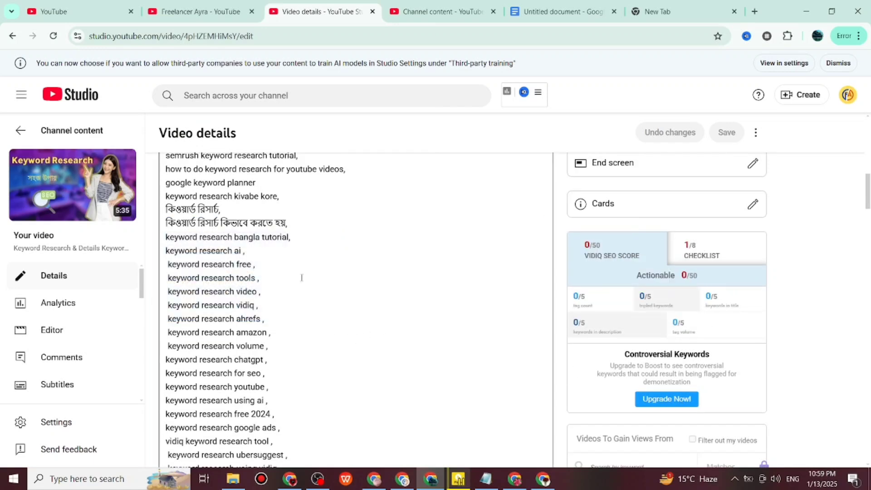
{"action": "key", "text": "Print"}
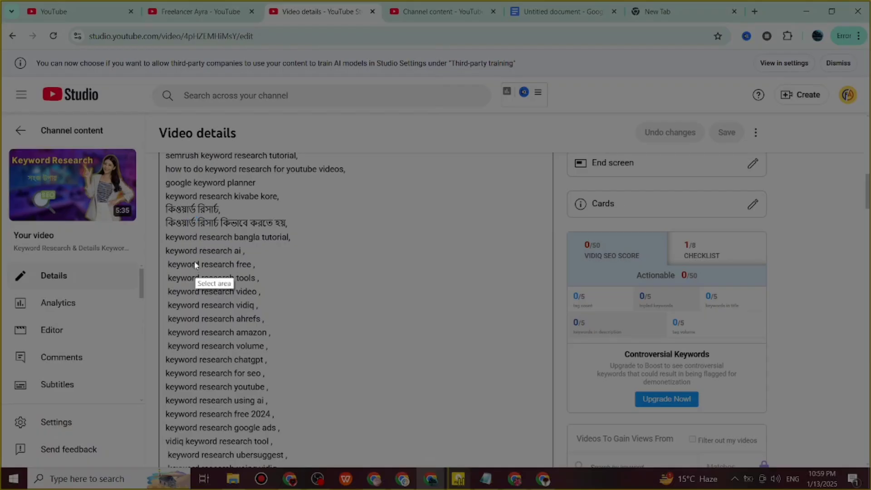
{"action": "left_click_drag", "start_coordinate": [1, 72], "coordinate": [860, 456]}
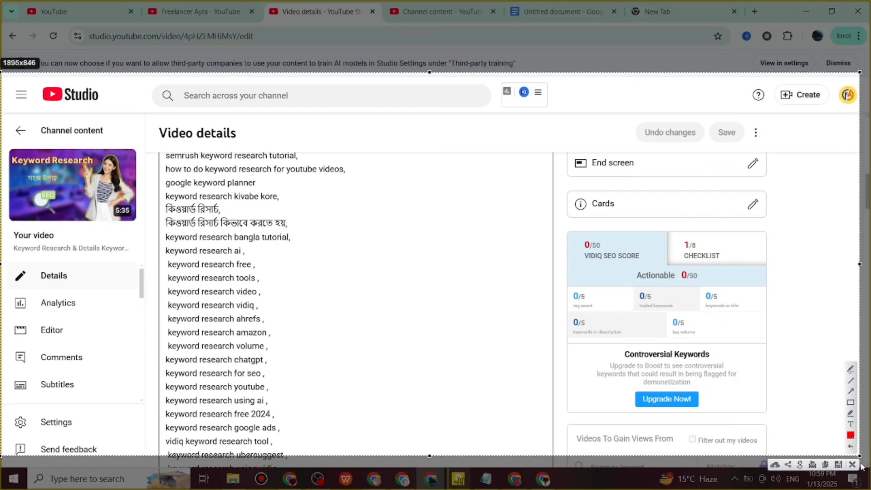
{"action": "left_click", "coordinate": [839, 466]}
{"action": "left_click", "coordinate": [313, 208]}
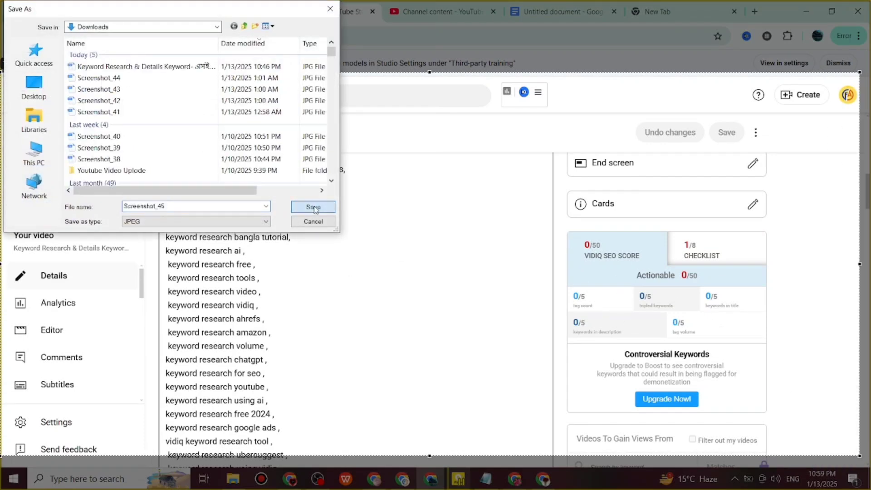
- Review the keywords and hashtags in the video's description and the prepared title, description and tags in the Google Docs document
{"action": "scroll", "coordinate": [311, 301], "scroll_direction": "down", "scroll_amount": 6}
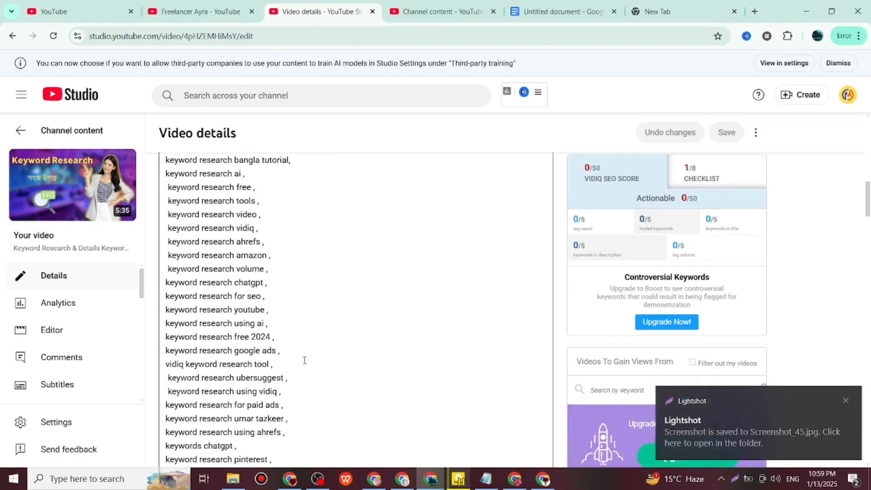
{"action": "scroll", "coordinate": [292, 364], "scroll_direction": "down", "scroll_amount": 1}
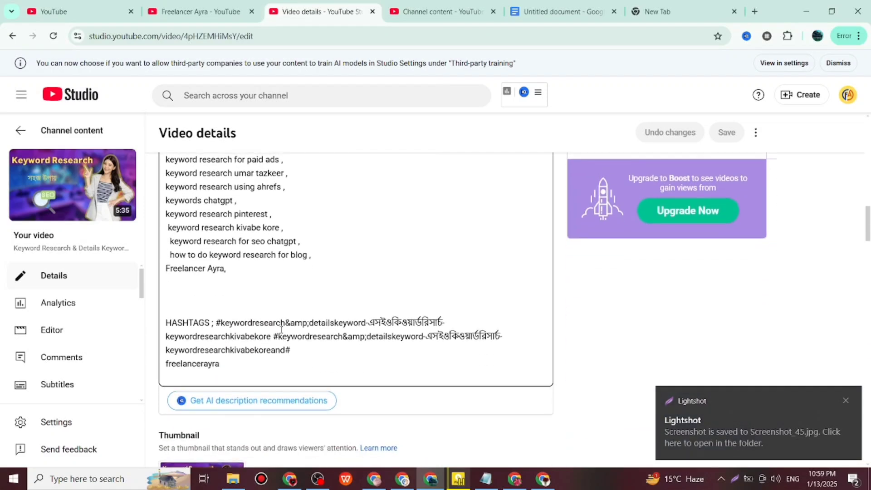
{"action": "scroll", "coordinate": [199, 431], "scroll_direction": "up", "scroll_amount": 2}
{"action": "scroll", "coordinate": [205, 297], "scroll_direction": "up", "scroll_amount": 5}
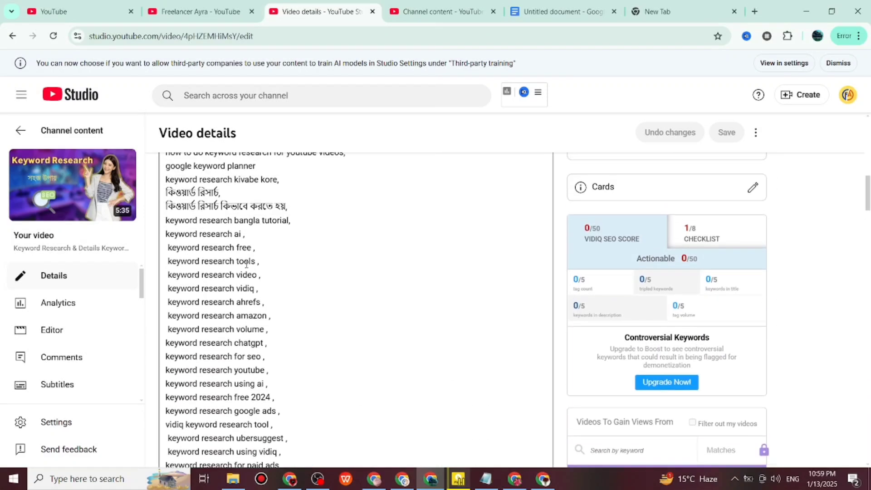
{"action": "left_click", "coordinate": [563, 11]}
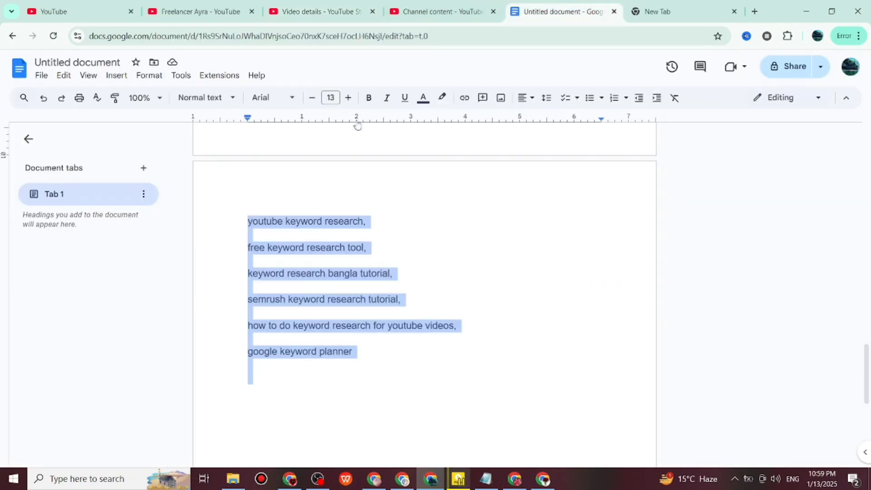
{"action": "scroll", "coordinate": [489, 337], "scroll_direction": "up", "scroll_amount": 3}
{"action": "scroll", "coordinate": [489, 338], "scroll_direction": "up", "scroll_amount": 15}
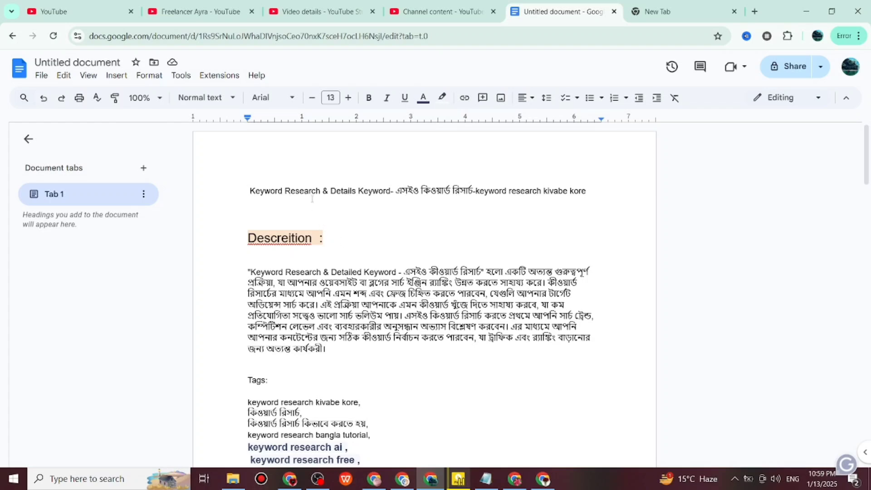
{"action": "scroll", "coordinate": [335, 402], "scroll_direction": "down", "scroll_amount": 3}
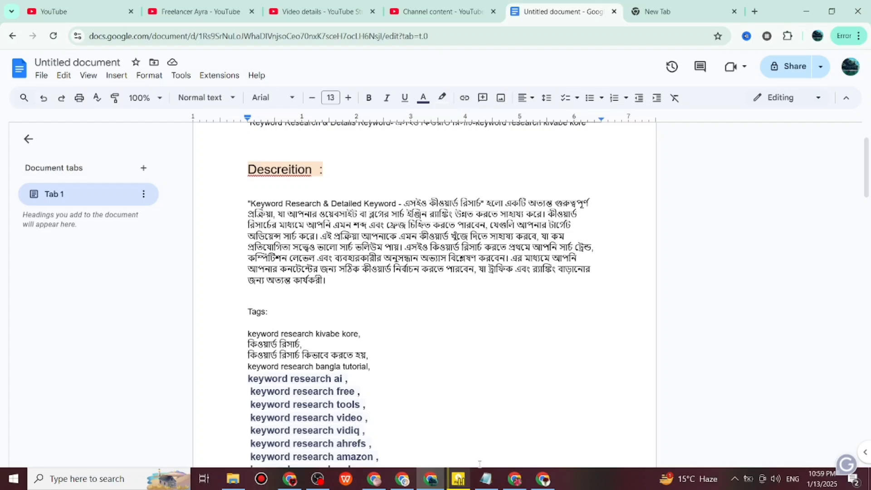
- Switch to the research browser window and review the RapidTags tags, TubeRanker hashtags and Keyword Tool suggestions for the video
{"action": "left_click", "coordinate": [515, 479]}
{"action": "left_click", "coordinate": [123, 13]}
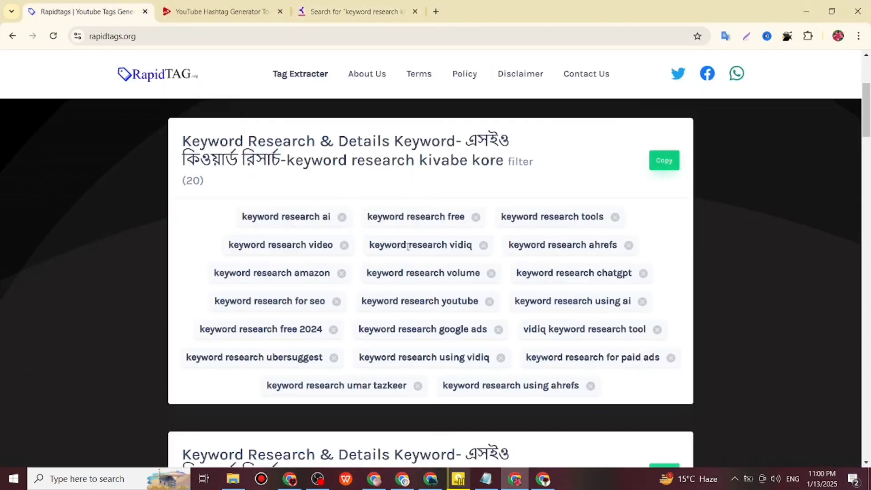
{"action": "scroll", "coordinate": [407, 247], "scroll_direction": "down", "scroll_amount": 7}
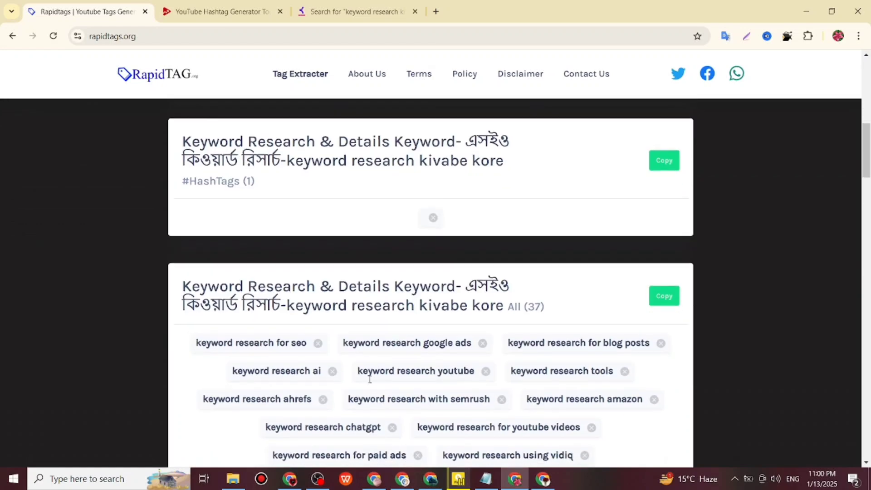
{"action": "scroll", "coordinate": [369, 378], "scroll_direction": "down", "scroll_amount": 9}
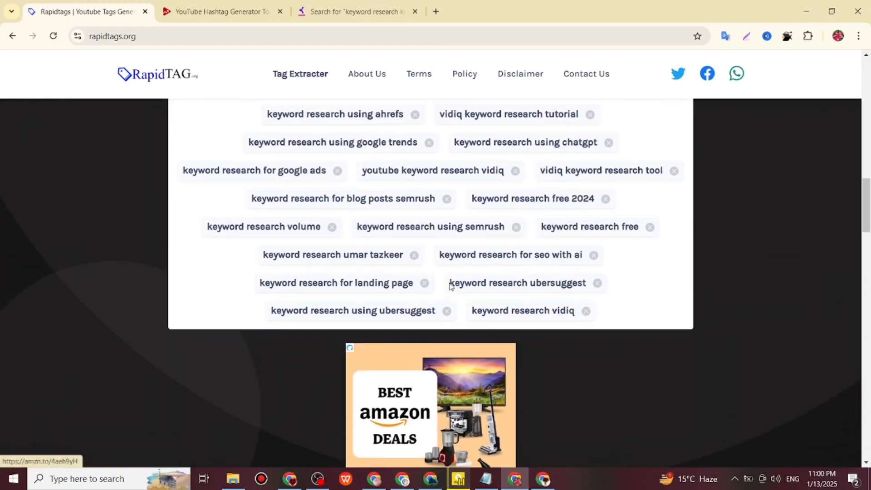
{"action": "scroll", "coordinate": [450, 284], "scroll_direction": "up", "scroll_amount": 20}
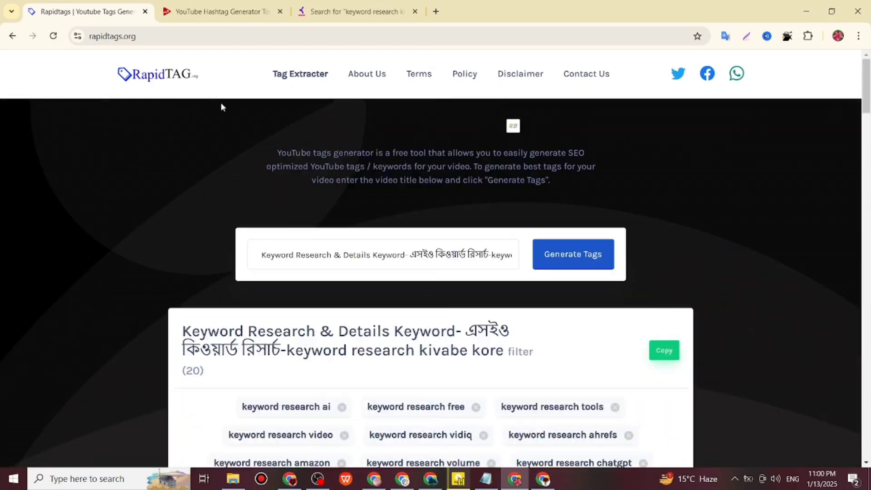
{"action": "left_click", "coordinate": [205, 11]}
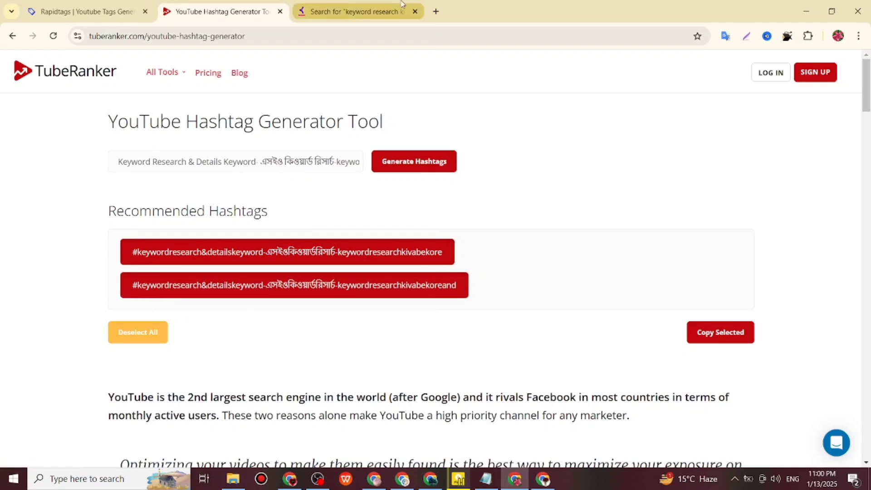
{"action": "left_click", "coordinate": [353, 17]}
{"action": "scroll", "coordinate": [18, 132], "scroll_direction": "up", "scroll_amount": 3}
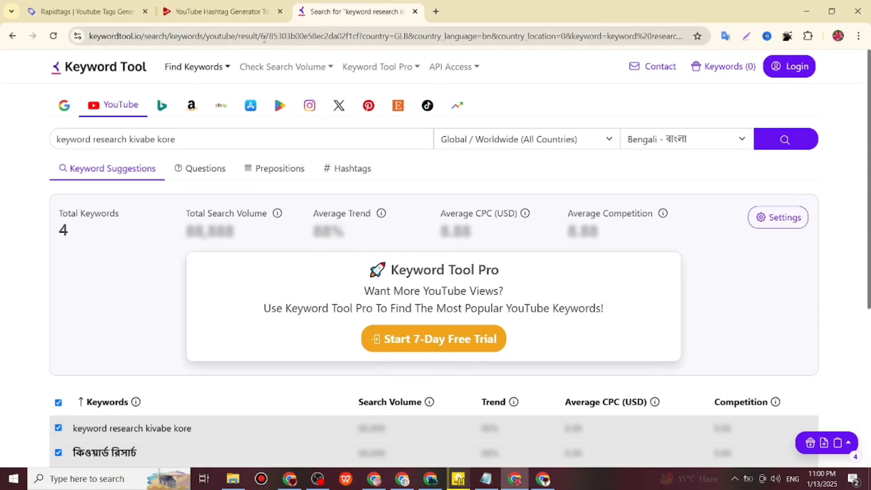
- Switch to vidIQ and review the related keywords and the overview for the video's title keyword
{"action": "mouse_move", "coordinate": [379, 483]}
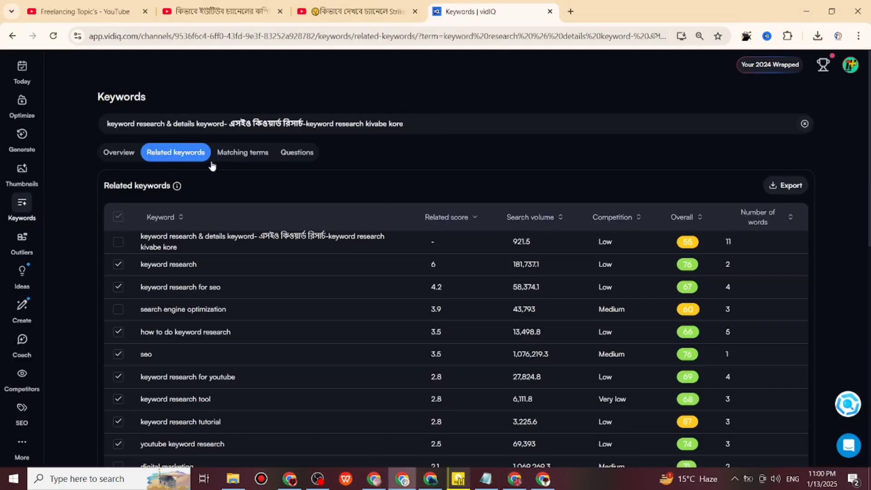
{"action": "scroll", "coordinate": [495, 347], "scroll_direction": "down", "scroll_amount": 1}
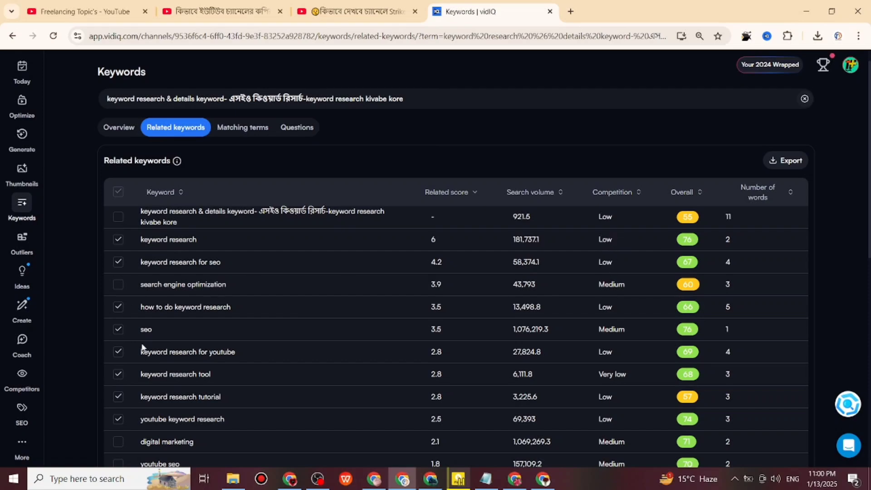
{"action": "scroll", "coordinate": [595, 331], "scroll_direction": "down", "scroll_amount": 8}
{"action": "scroll", "coordinate": [659, 359], "scroll_direction": "down", "scroll_amount": 2}
{"action": "scroll", "coordinate": [658, 360], "scroll_direction": "up", "scroll_amount": 10}
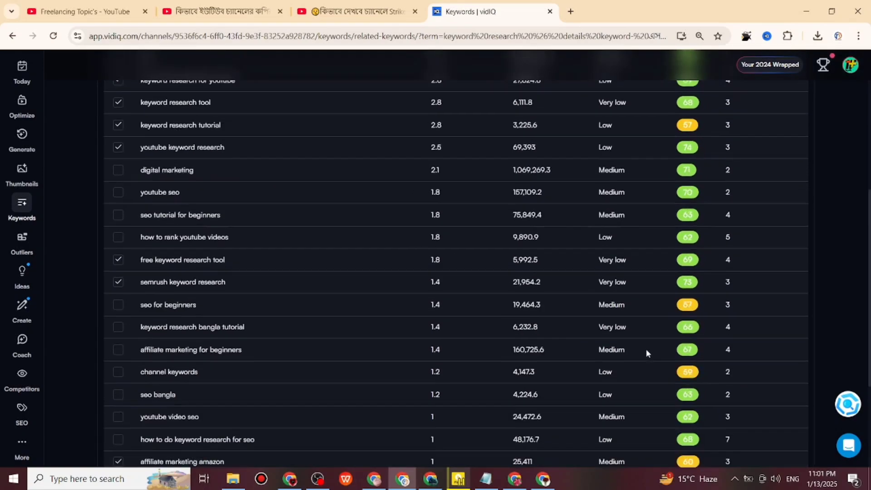
{"action": "left_click", "coordinate": [117, 152]}
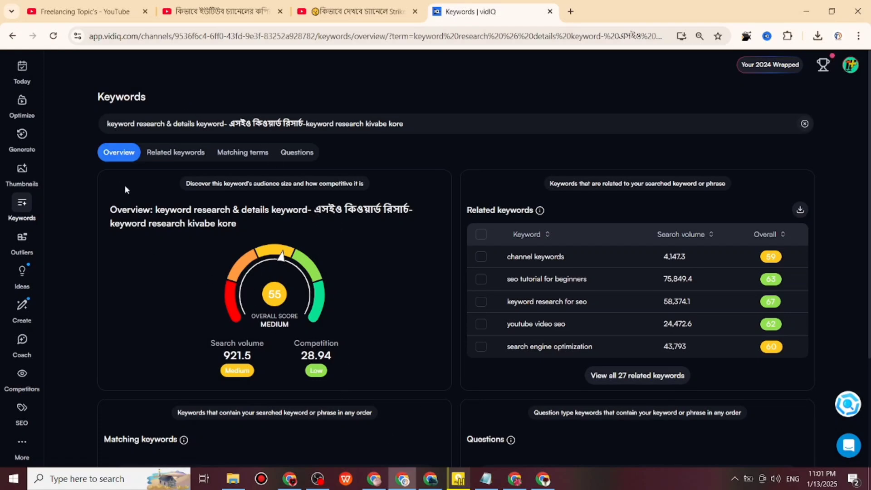
- Switch to the Google Docs document and copy the keyword "keyword research," from the "Low Compititor kw.." list
{"action": "left_click", "coordinate": [430, 479]}
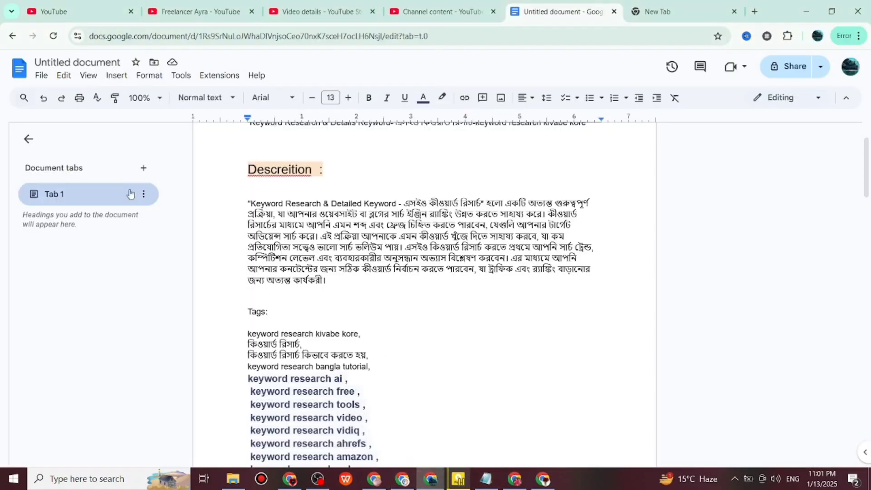
{"action": "left_click", "coordinate": [320, 11]}
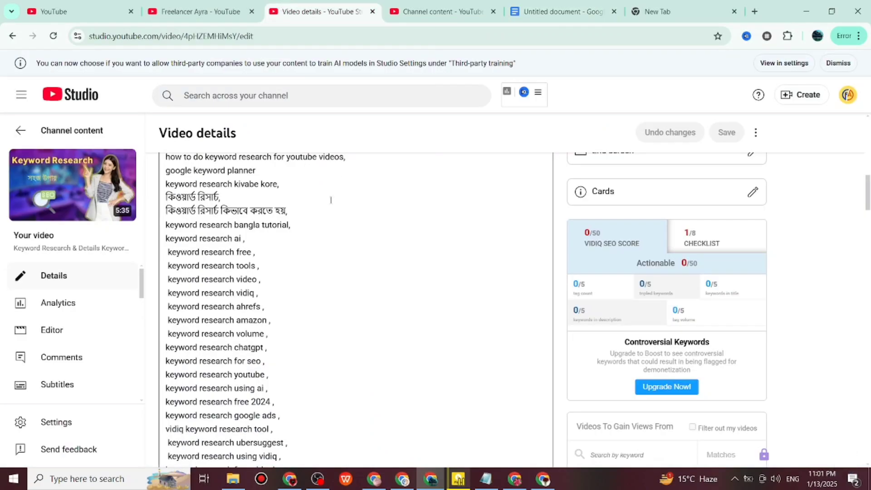
{"action": "scroll", "coordinate": [330, 200], "scroll_direction": "down", "scroll_amount": 10}
{"action": "left_click", "coordinate": [561, 12]}
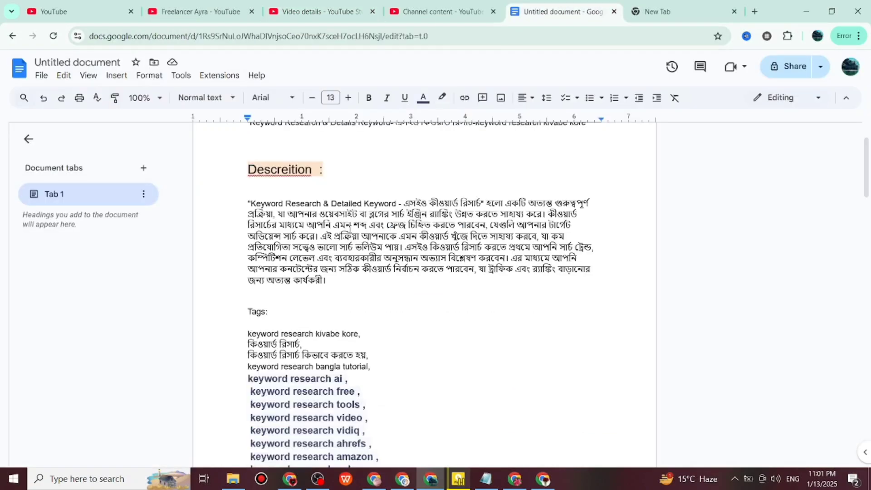
{"action": "scroll", "coordinate": [321, 325], "scroll_direction": "down", "scroll_amount": 15}
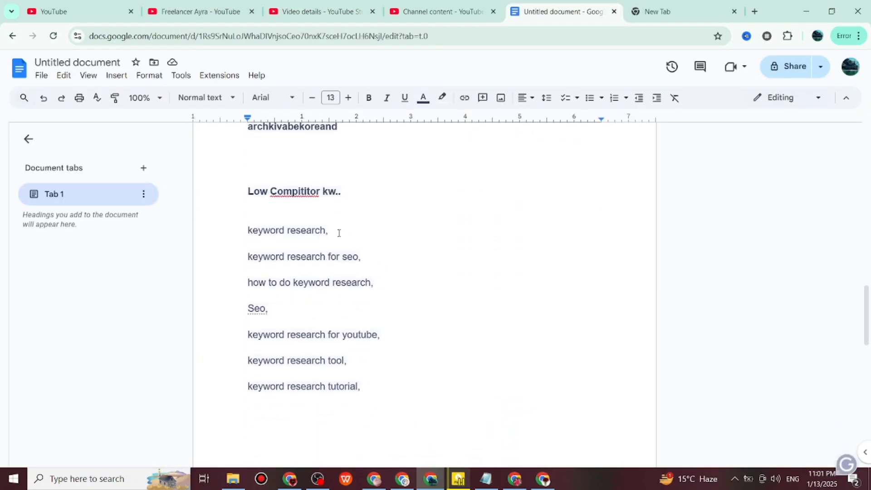
{"action": "left_click_drag", "start_coordinate": [339, 232], "coordinate": [187, 240]}
{"action": "key", "text": "ctrl+c"}
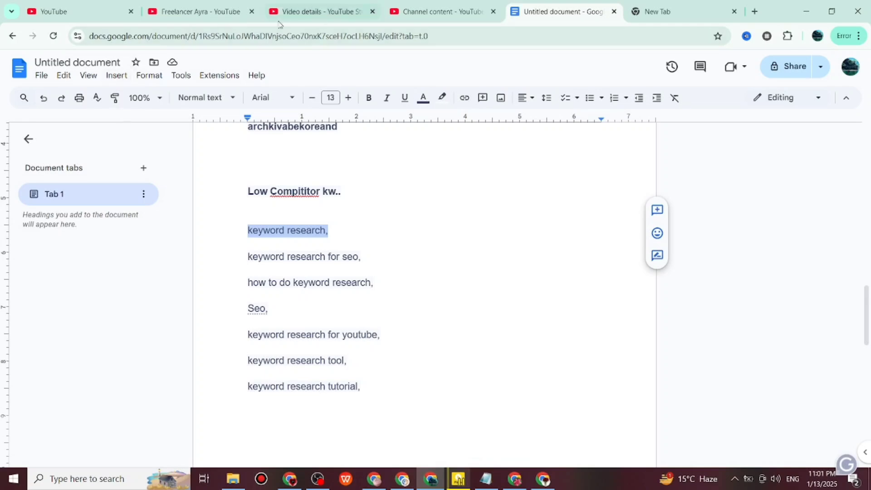
- Paste the copied keyword "keyword research" as the first tag in the video details in YouTube Studio
{"action": "left_click", "coordinate": [300, 11]}
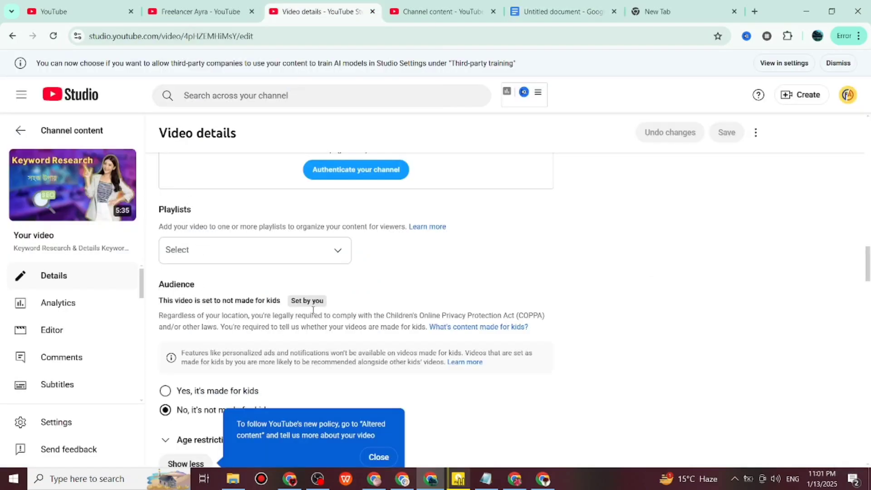
{"action": "scroll", "coordinate": [292, 273], "scroll_direction": "up", "scroll_amount": 5}
{"action": "scroll", "coordinate": [258, 282], "scroll_direction": "down", "scroll_amount": 15}
{"action": "scroll", "coordinate": [220, 348], "scroll_direction": "down", "scroll_amount": 3}
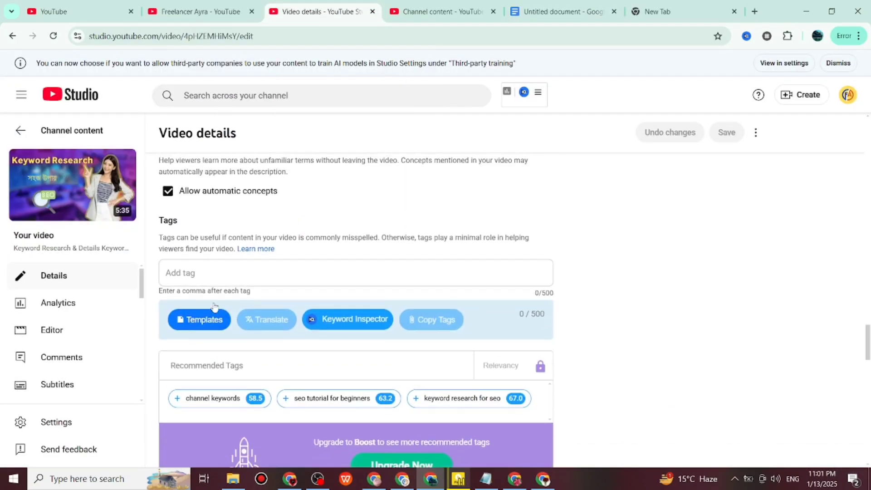
{"action": "left_click", "coordinate": [191, 272]}
{"action": "key", "text": "ctrl+v"}
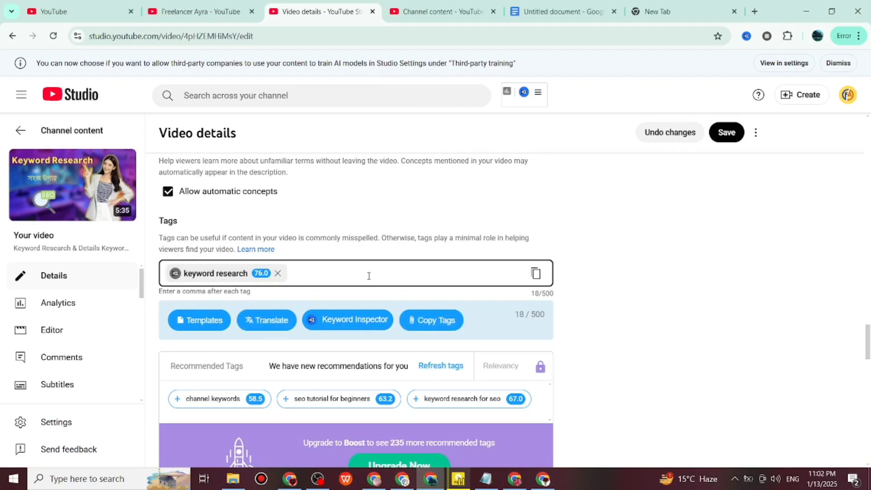
- Add the recommended tags "keyword research for seo" and, after refreshing the recommendations, "easy keyword research" to the video
{"action": "scroll", "coordinate": [451, 253], "scroll_direction": "down", "scroll_amount": 2}
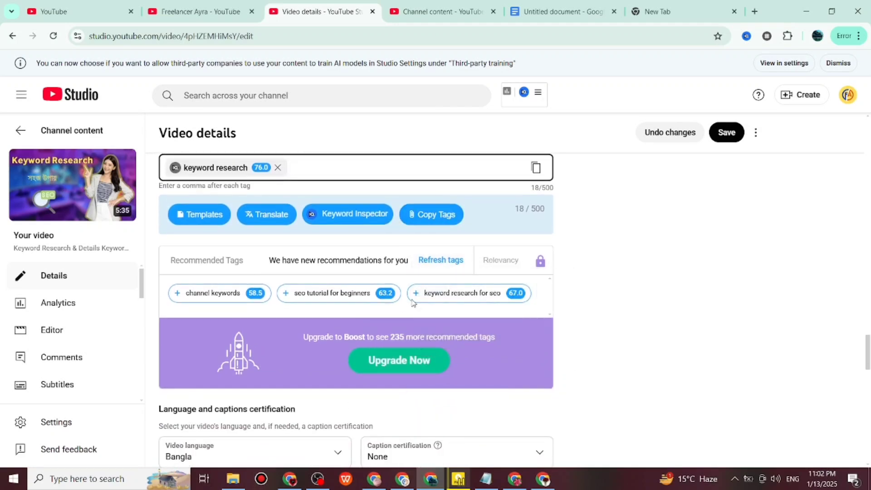
{"action": "left_click", "coordinate": [416, 295]}
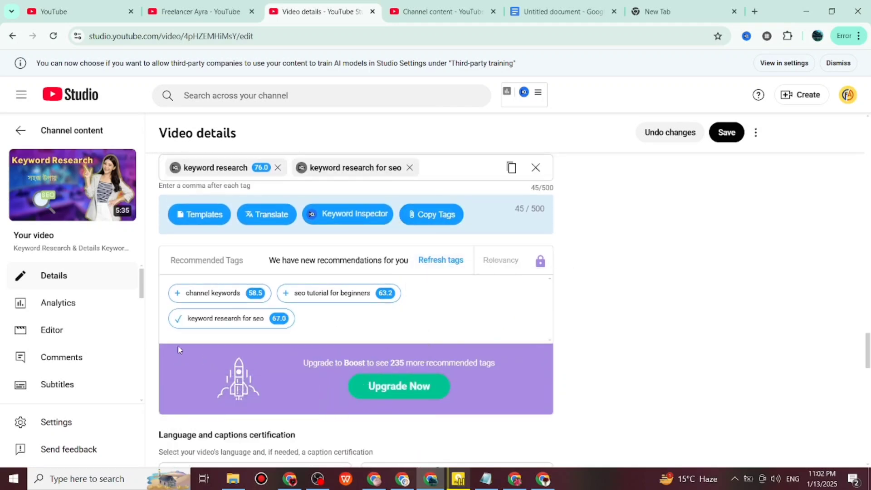
{"action": "left_click", "coordinate": [438, 261]}
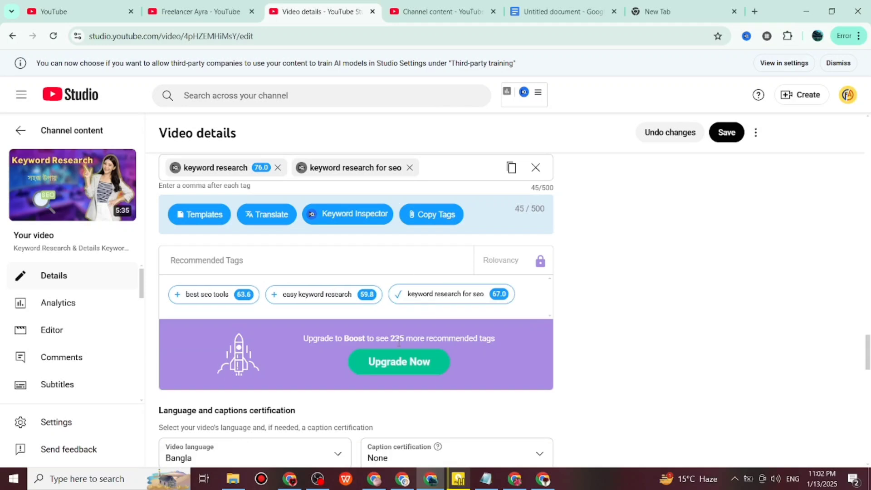
{"action": "left_click", "coordinate": [274, 294]}
{"action": "scroll", "coordinate": [341, 252], "scroll_direction": "up", "scroll_amount": 1}
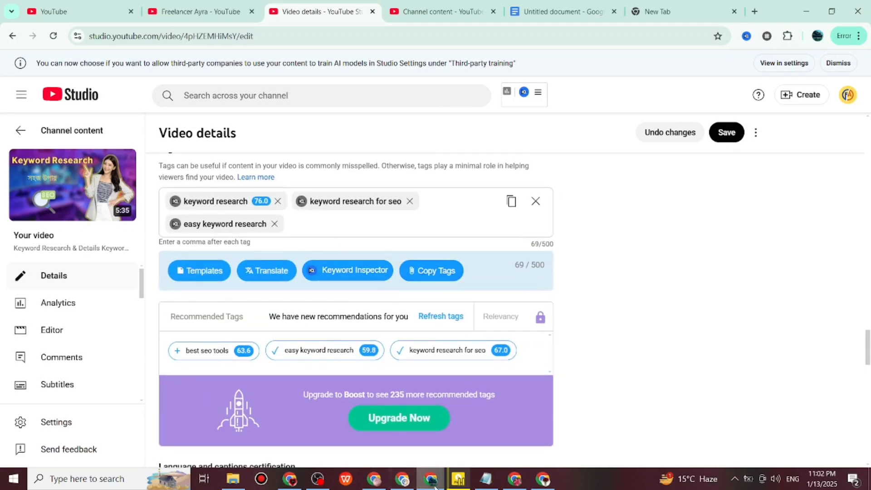
- Highlight the used keywords "keyword research" and "keyword research for seo" in orange in the document's low-competition list
{"action": "left_click", "coordinate": [559, 11]}
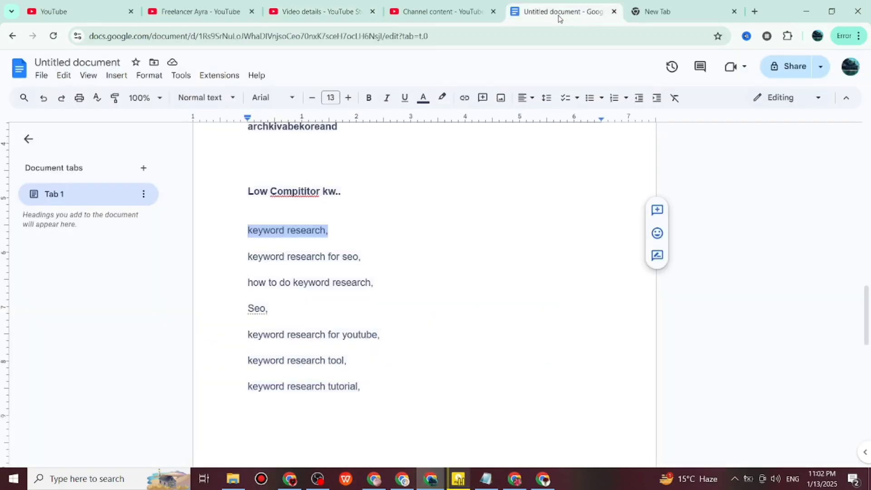
{"action": "left_click", "coordinate": [442, 97]}
{"action": "left_click", "coordinate": [472, 150]}
{"action": "left_click_drag", "start_coordinate": [363, 257], "coordinate": [223, 260]}
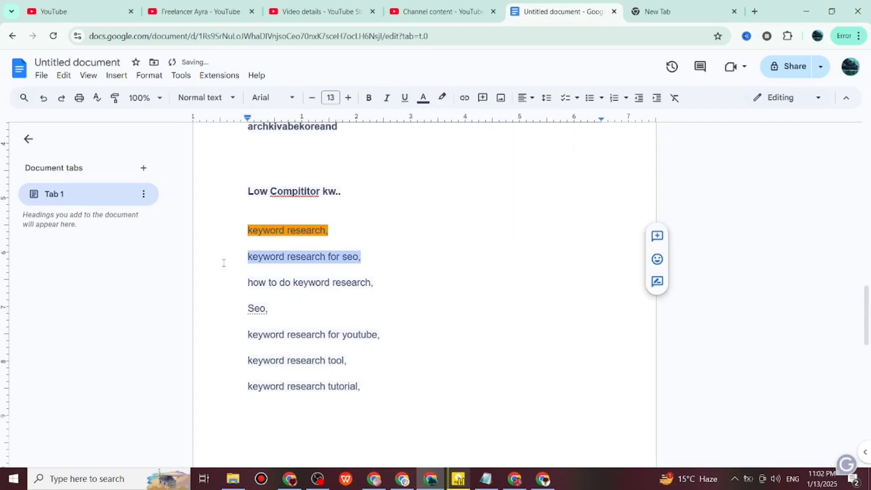
{"action": "left_click", "coordinate": [318, 12]}
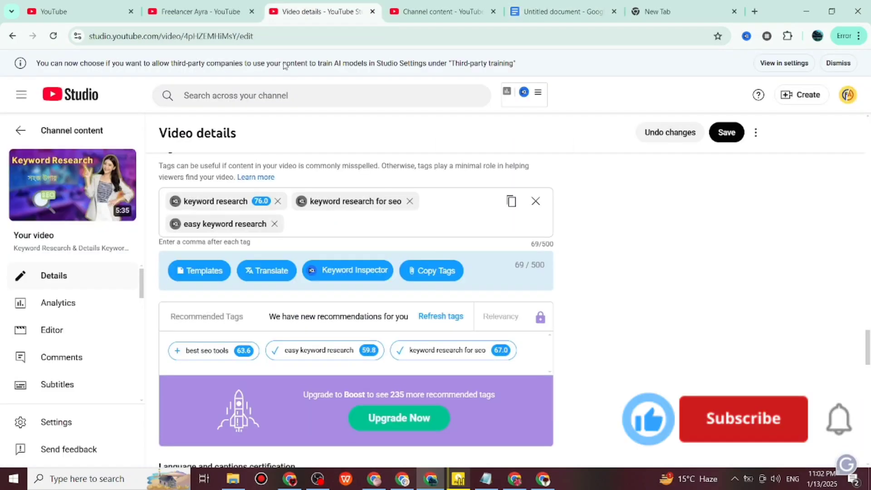
{"action": "left_click", "coordinate": [293, 228]}
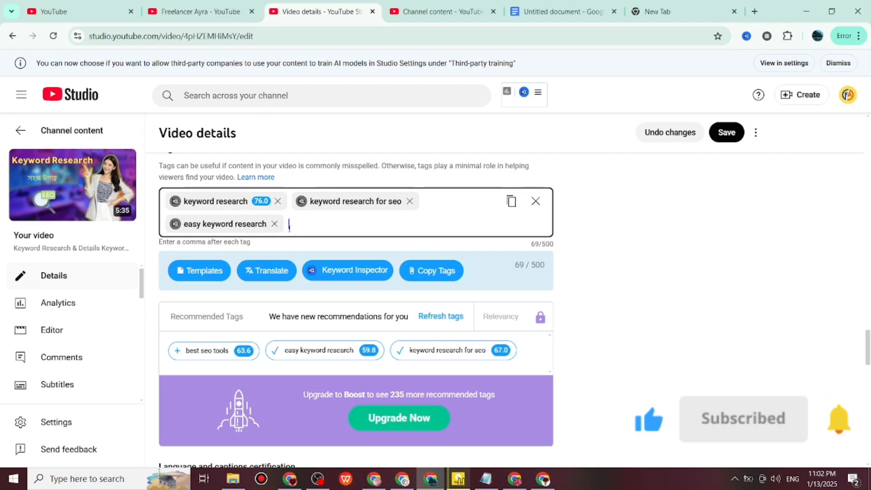
{"action": "left_click", "coordinate": [558, 12]}
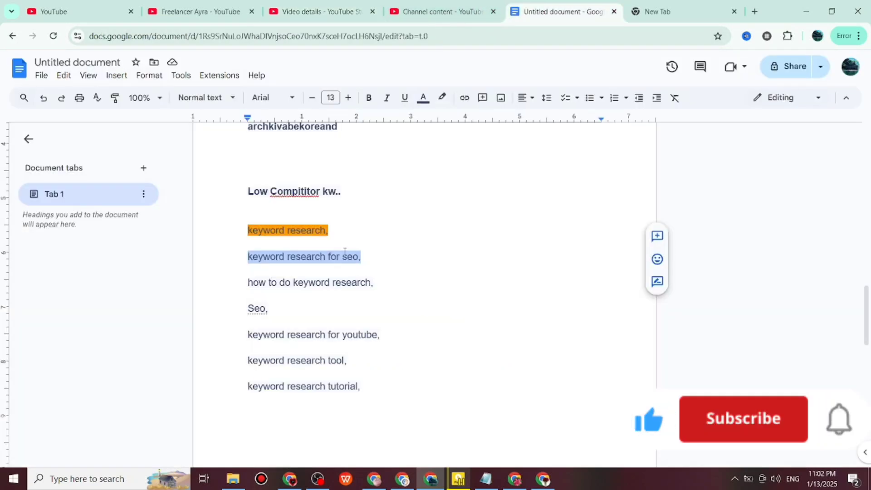
{"action": "left_click", "coordinate": [442, 98]}
{"action": "left_click", "coordinate": [472, 148]}
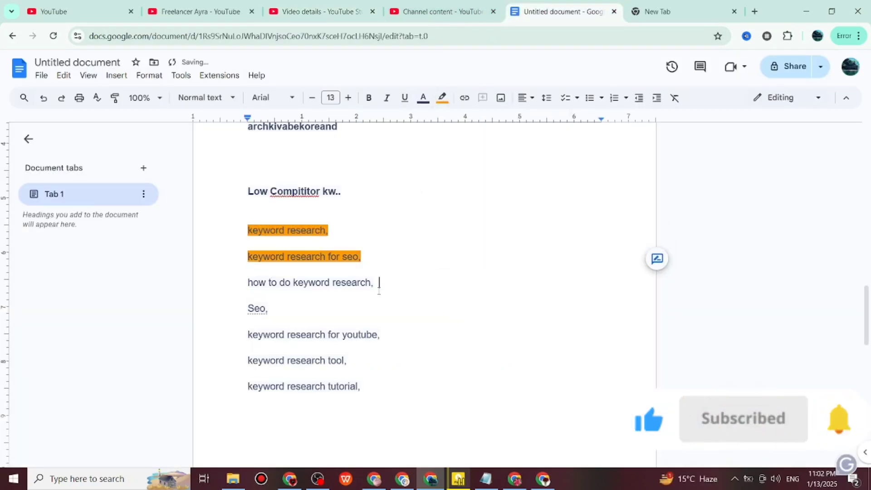
- Copy "how to do keyword research," from the document and add it to the video's tags
{"action": "left_click_drag", "start_coordinate": [379, 283], "coordinate": [235, 283]}
{"action": "key", "text": "ctrl+c"}
{"action": "left_click", "coordinate": [363, 13]}
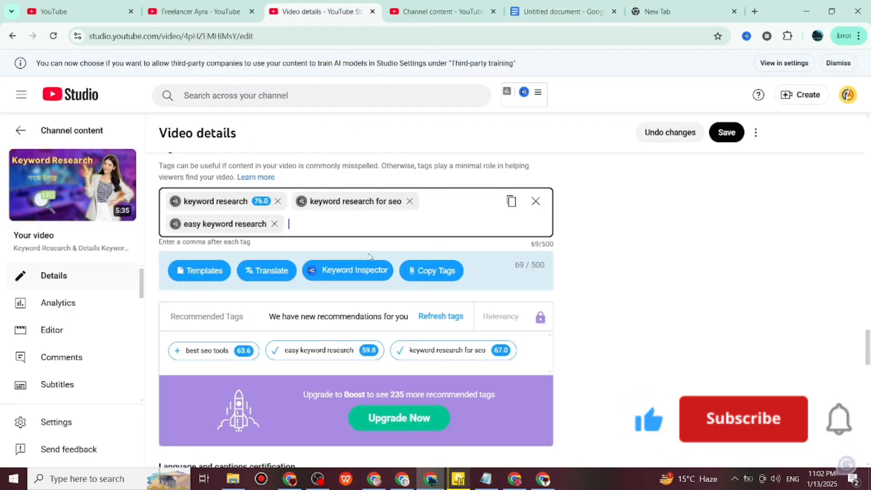
{"action": "key", "text": "ctrl+v"}
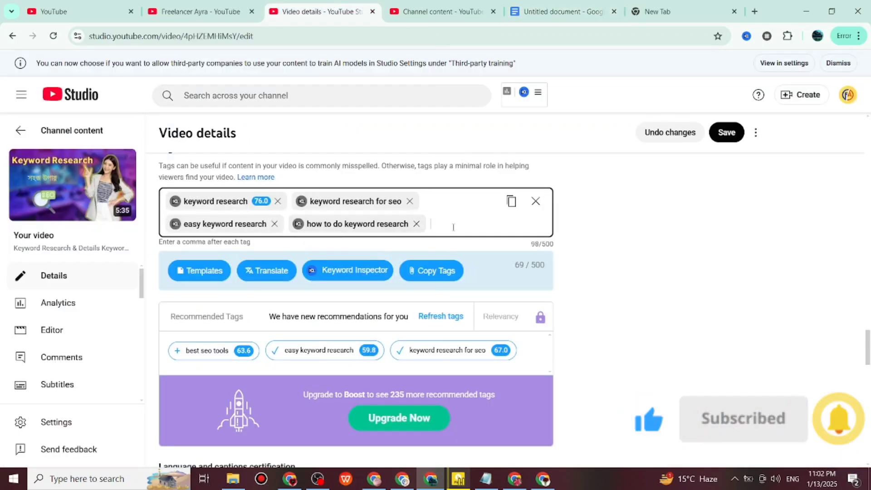
- Inspect the tag "how to do keyword research" in Keyword Inspector and add the related keyword "keyword research tool" as a tag
{"action": "left_click", "coordinate": [299, 224]}
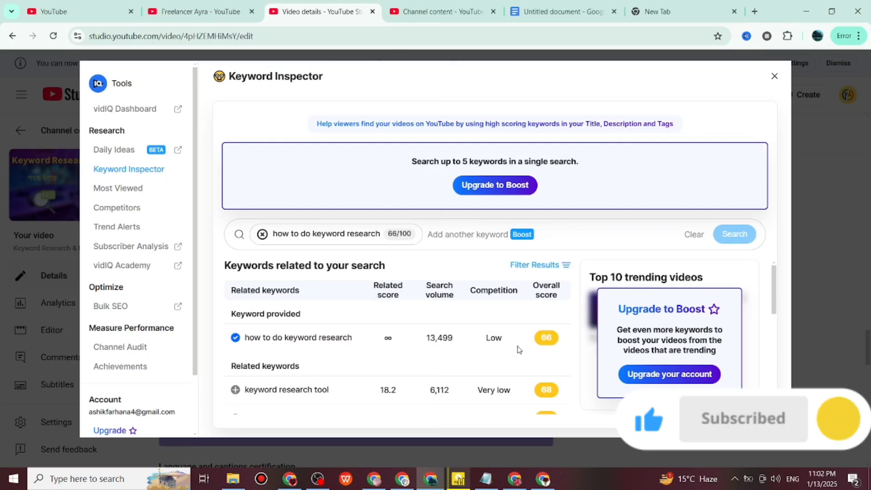
{"action": "scroll", "coordinate": [321, 380], "scroll_direction": "down", "scroll_amount": 1}
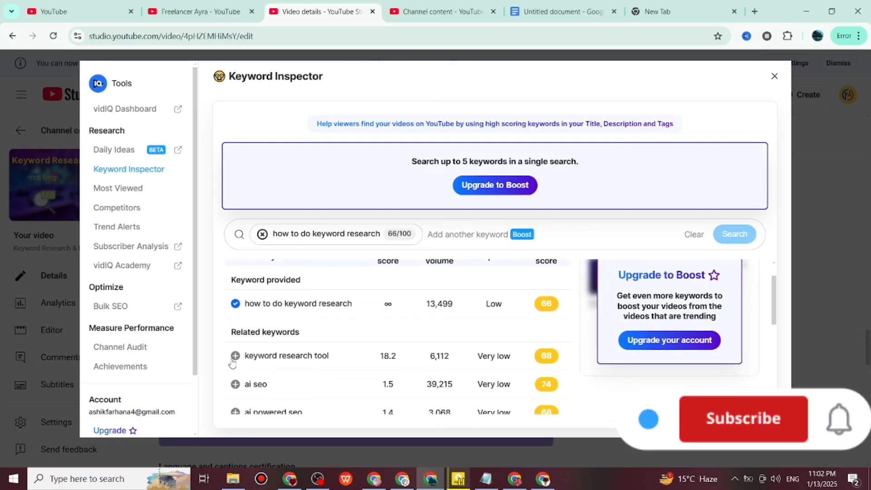
{"action": "scroll", "coordinate": [235, 360], "scroll_direction": "down", "scroll_amount": 3}
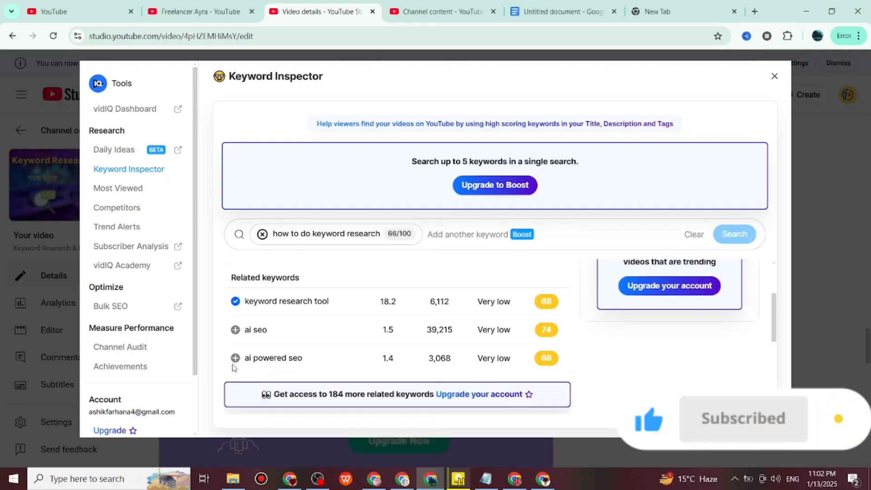
{"action": "scroll", "coordinate": [363, 366], "scroll_direction": "up", "scroll_amount": 4}
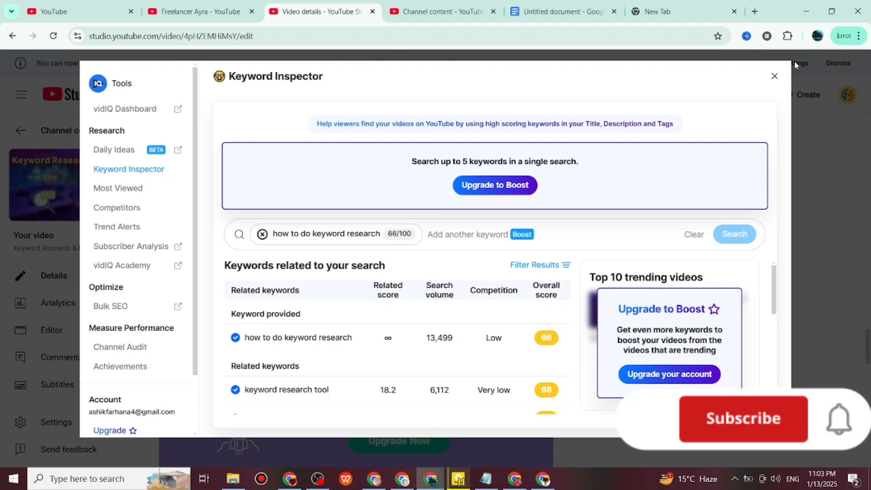
{"action": "left_click", "coordinate": [773, 76]}
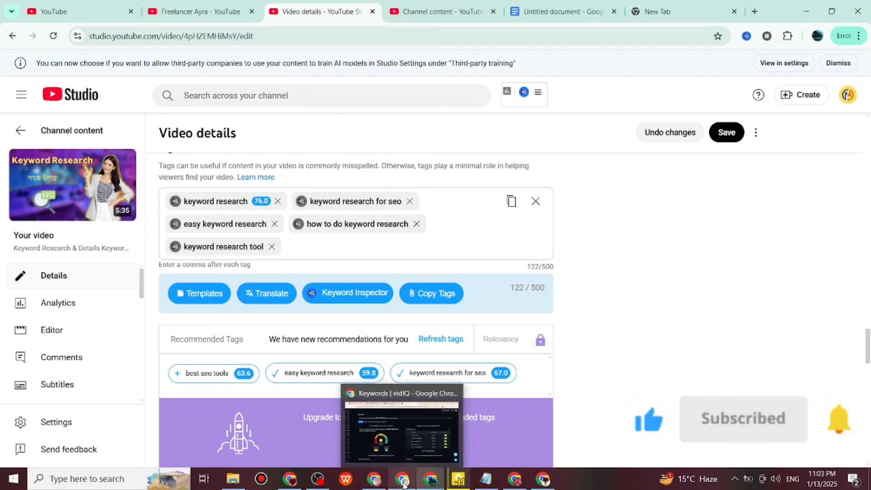
- Highlight "how to do keyword research" in green in the document's low-competition list
{"action": "left_click", "coordinate": [563, 11]}
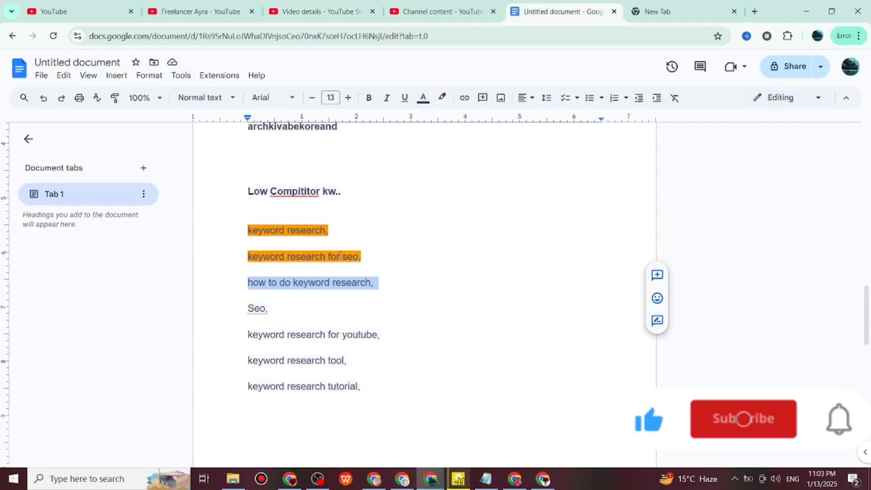
{"action": "left_click", "coordinate": [447, 103]}
{"action": "left_click", "coordinate": [495, 150]}
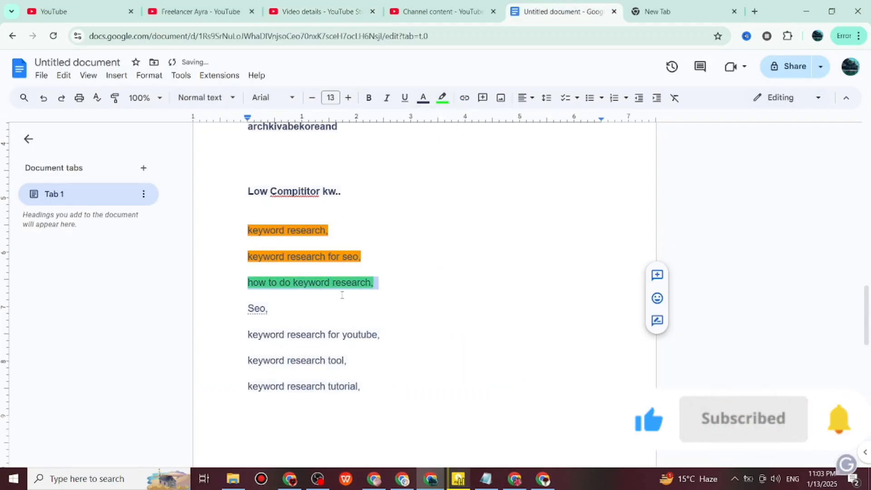
- Take "keyword research for youtube," from the document's list and add it to the video's tags
{"action": "left_click_drag", "start_coordinate": [400, 340], "coordinate": [247, 335]}
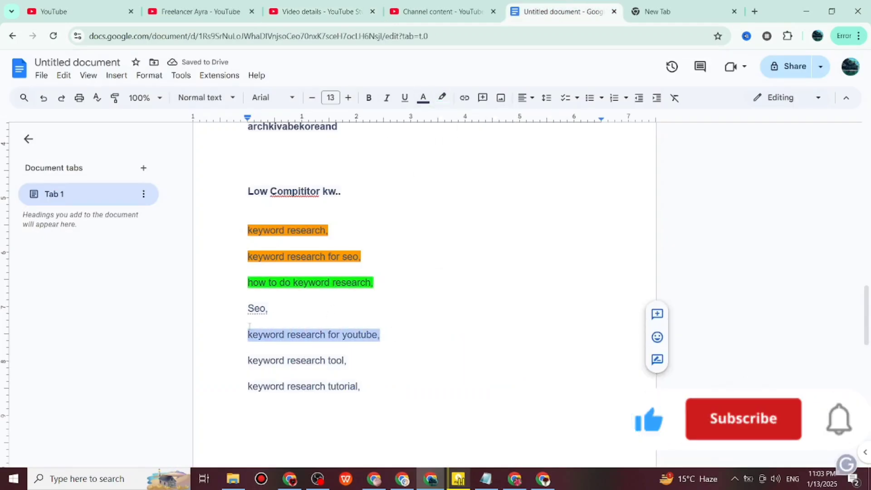
{"action": "left_click", "coordinate": [318, 12]}
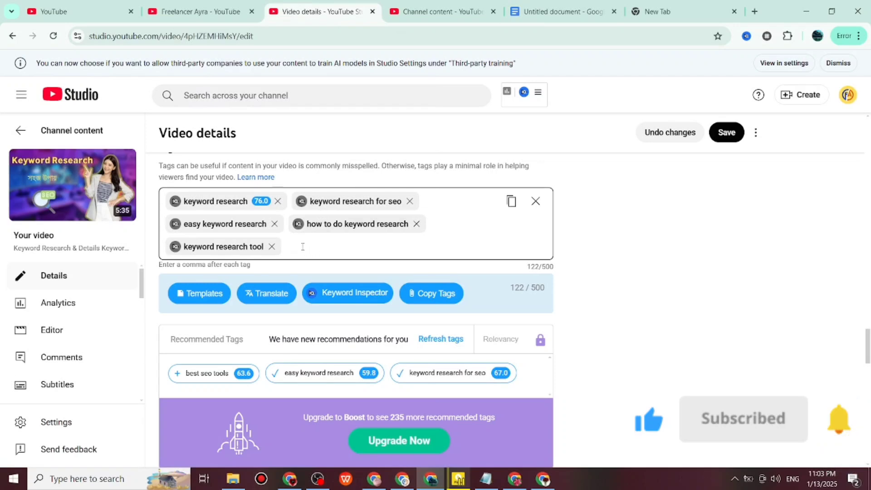
{"action": "type", "text": "keyword research for youtube,"}
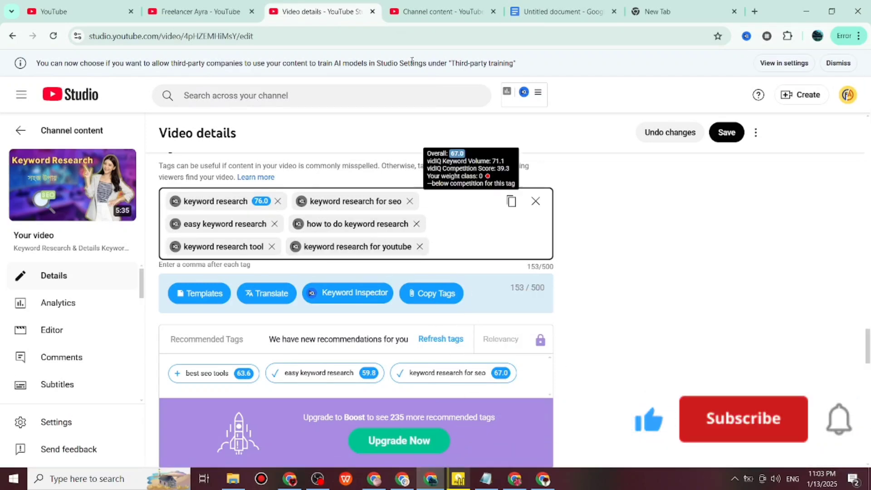
- Highlight "keyword research for youtube" in grey in the document's low-competition list
{"action": "left_click", "coordinate": [530, 6]}
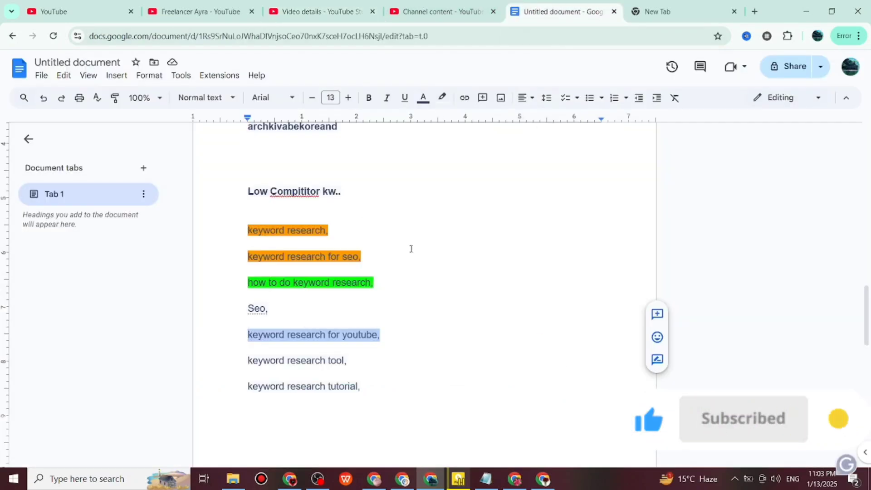
{"action": "left_click", "coordinate": [443, 98]}
{"action": "left_click", "coordinate": [484, 136]}
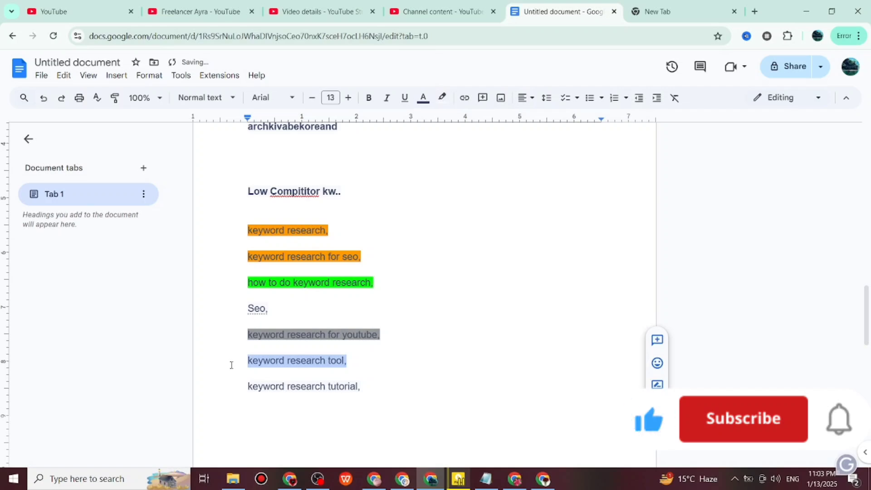
- Check the video's tags for "keyword research tool" and highlight that keyword in yellow in the document's list
{"action": "left_click", "coordinate": [311, 13]}
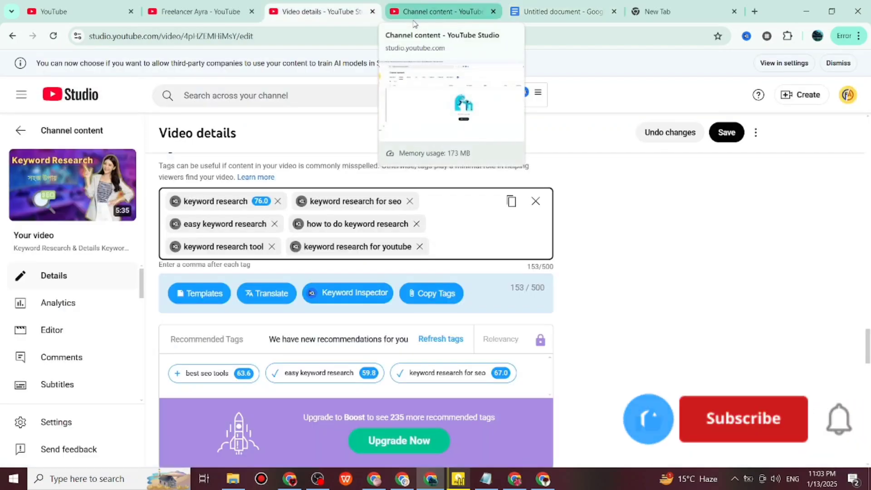
{"action": "left_click", "coordinate": [556, 12]}
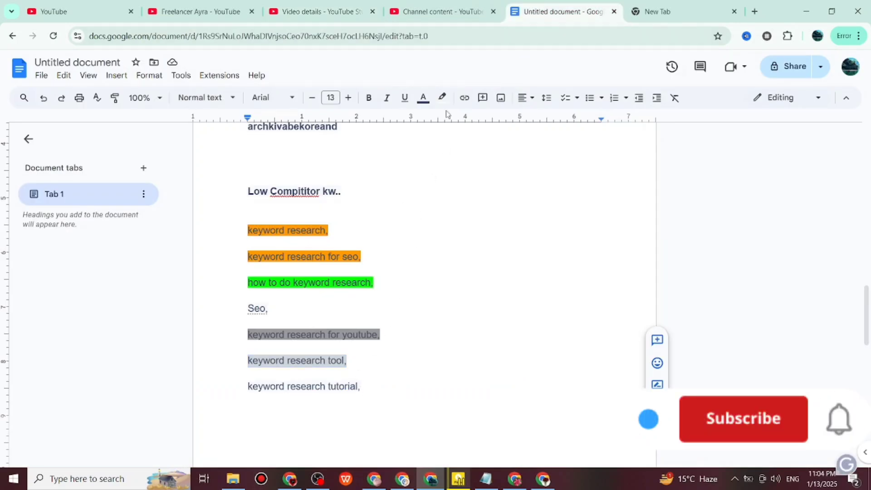
{"action": "left_click", "coordinate": [442, 97]}
{"action": "left_click", "coordinate": [483, 148]}
- Take "keyword research tutorial," from the document's low-competition list and add it to the video's tags
{"action": "left_click", "coordinate": [371, 392]}
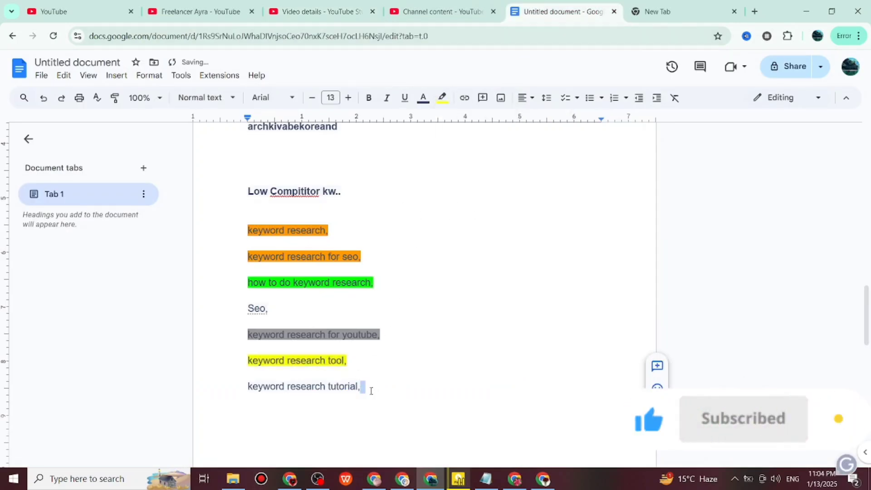
{"action": "left_click_drag", "start_coordinate": [371, 391], "coordinate": [228, 384]}
{"action": "key", "text": "ctrl+c"}
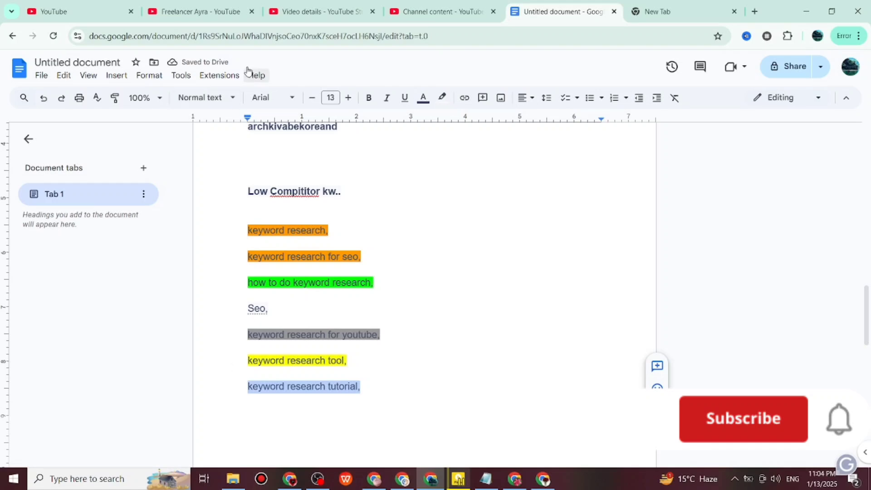
{"action": "left_click", "coordinate": [318, 11]}
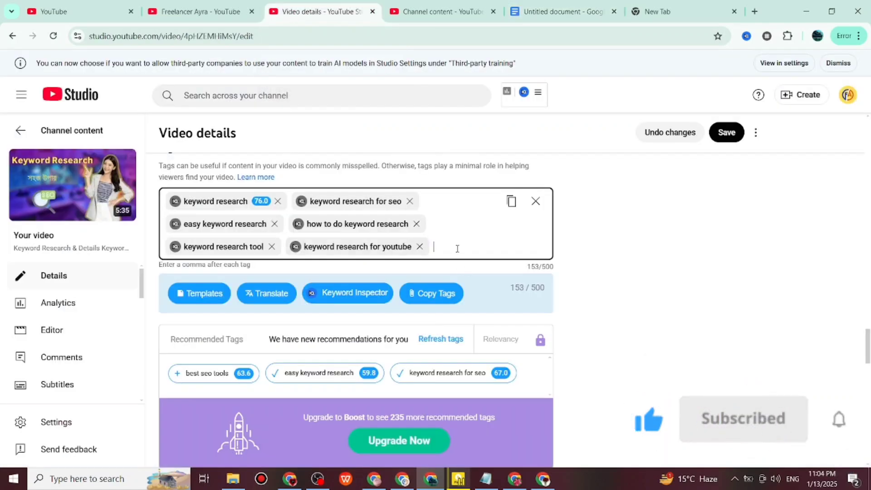
{"action": "key", "text": "ctrl+v"}
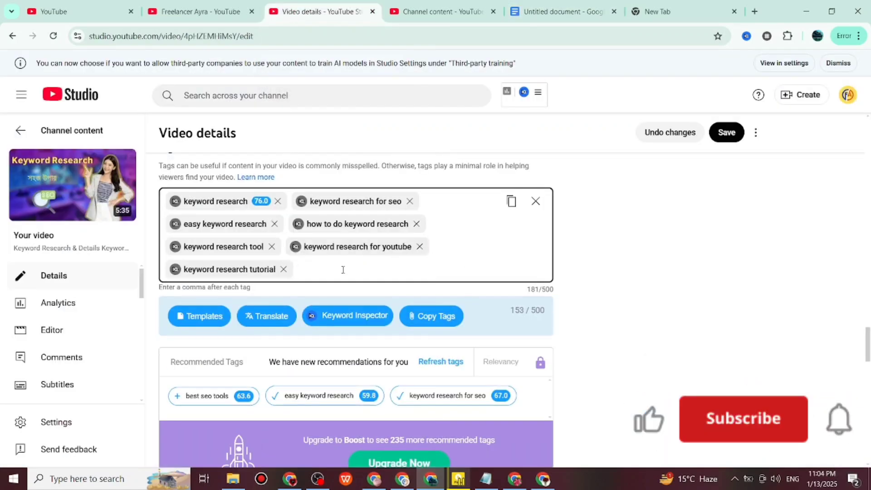
- Check the video's vidIQ SEO score and save the tag changes
{"action": "scroll", "coordinate": [690, 249], "scroll_direction": "up", "scroll_amount": 15}
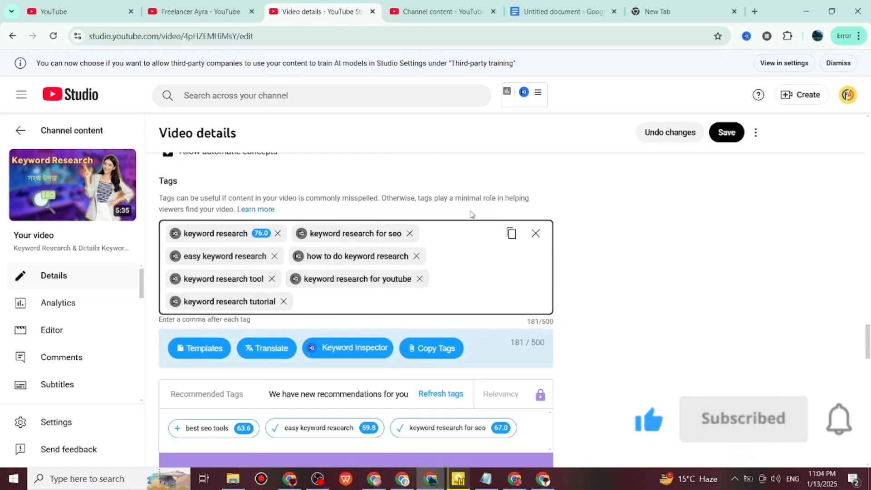
{"action": "scroll", "coordinate": [693, 252], "scroll_direction": "up", "scroll_amount": 8}
{"action": "scroll", "coordinate": [690, 251], "scroll_direction": "down", "scroll_amount": 3}
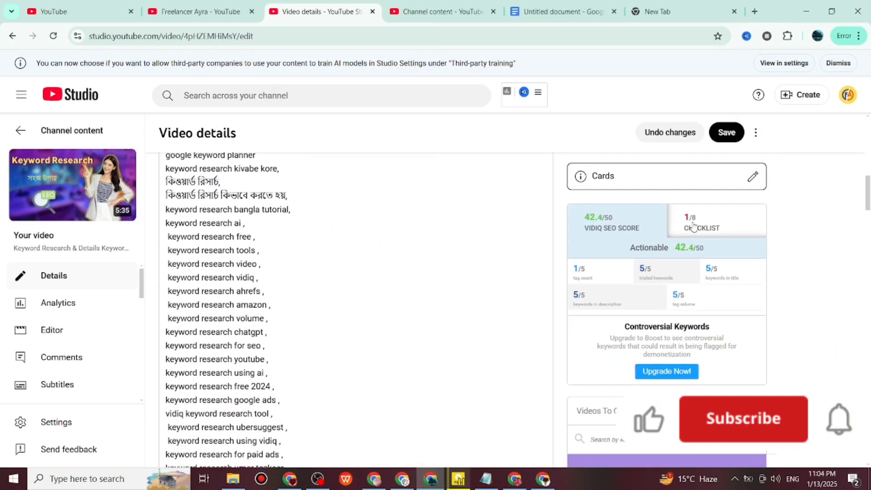
{"action": "left_click", "coordinate": [723, 135]}
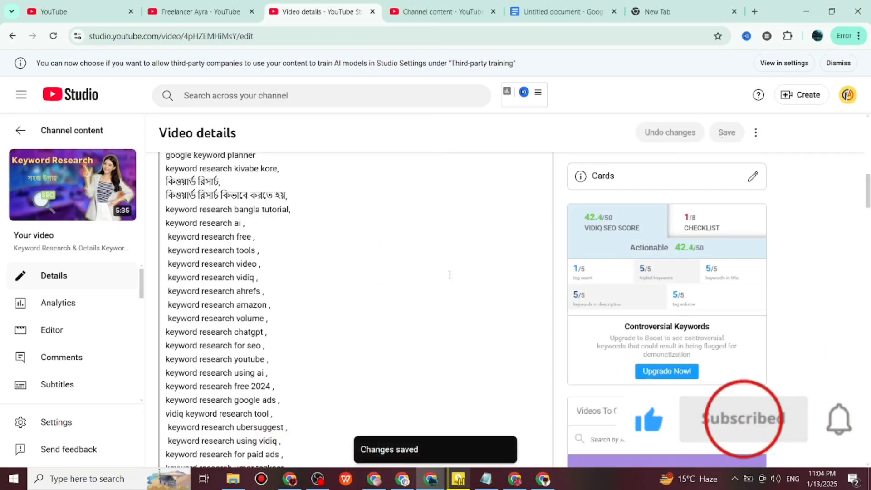
- Take "keyword research free ," from the video's description and look up its score in vidIQ's keyword research in the other browser window
{"action": "left_click_drag", "start_coordinate": [255, 237], "coordinate": [167, 250]}
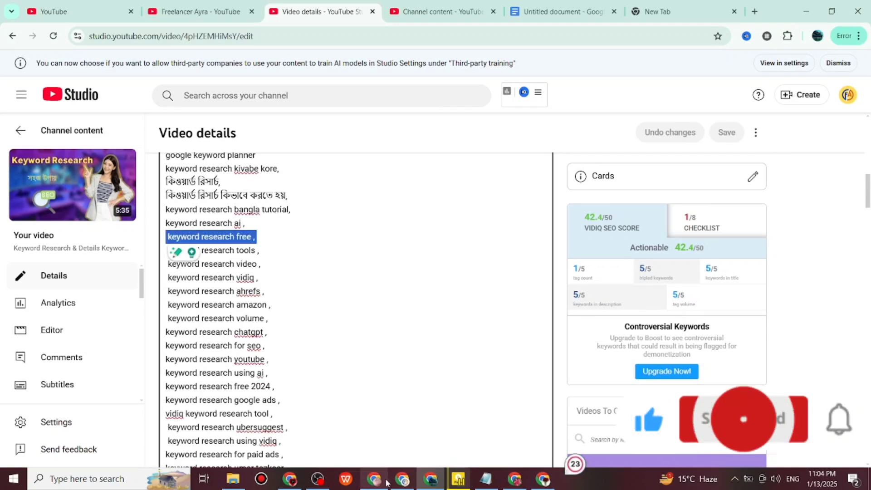
{"action": "left_click", "coordinate": [402, 479]}
{"action": "right_click", "coordinate": [402, 479]}
{"action": "left_click", "coordinate": [805, 124]}
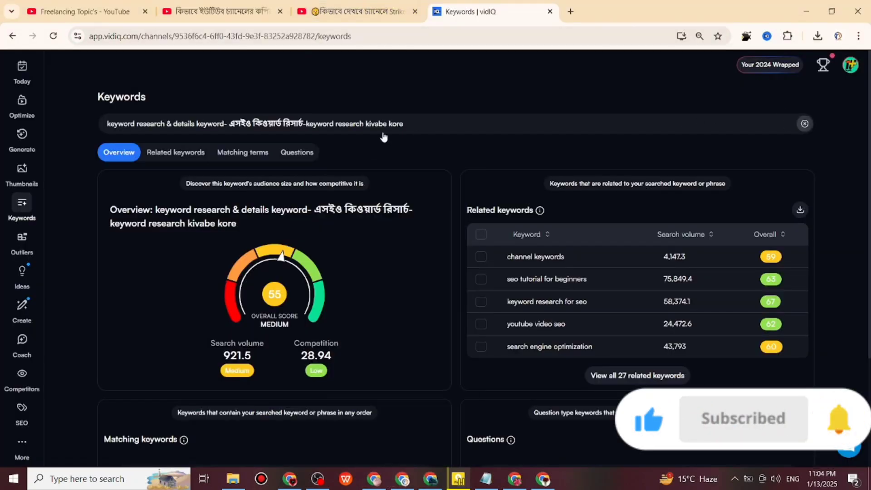
{"action": "left_click", "coordinate": [188, 147]}
{"action": "type", "text": "keyword research free ,"}
{"action": "key", "text": "Return"}
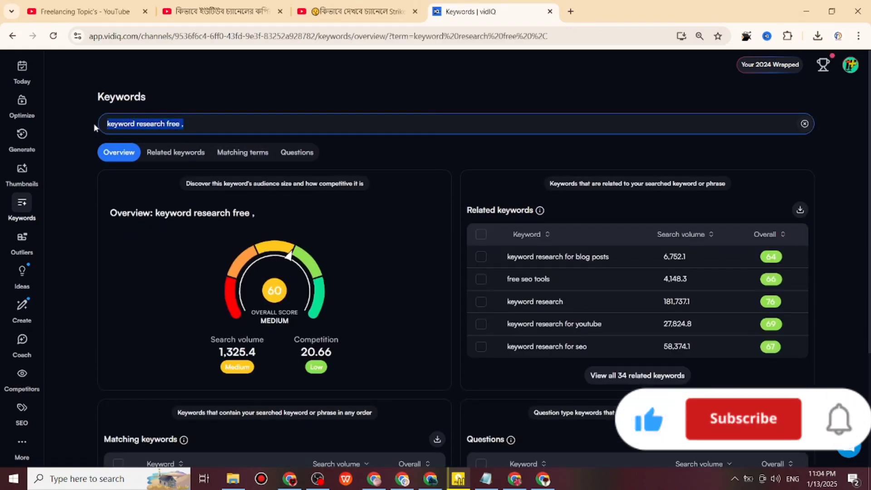
- Return to the video details and add "keyword research free" to the video's tags
{"action": "left_click", "coordinate": [430, 479]}
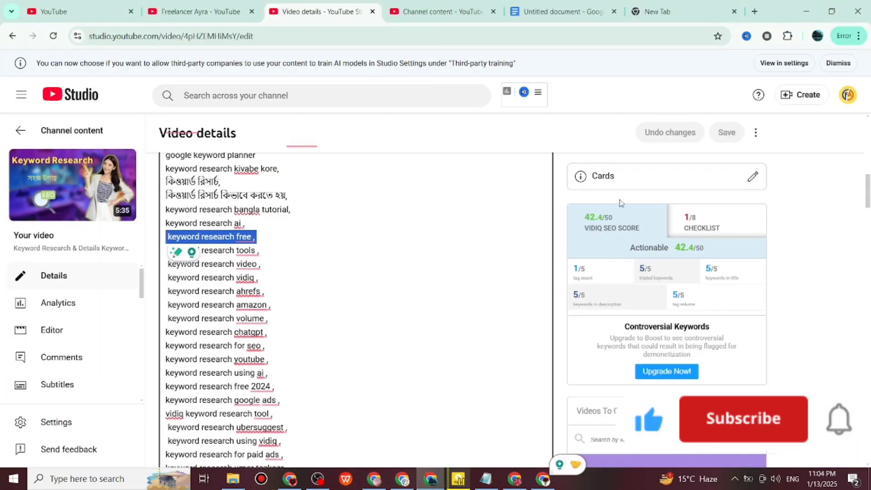
{"action": "scroll", "coordinate": [608, 249], "scroll_direction": "down", "scroll_amount": 1}
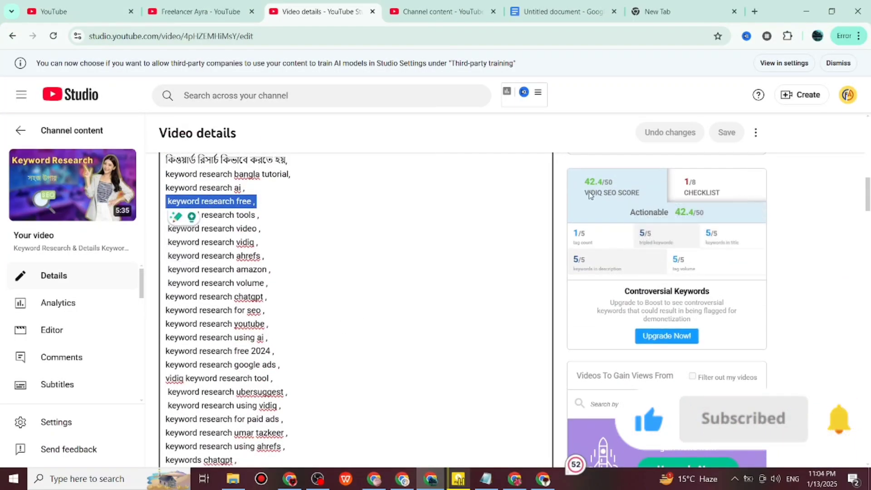
{"action": "scroll", "coordinate": [445, 306], "scroll_direction": "down", "scroll_amount": 10}
{"action": "scroll", "coordinate": [362, 351], "scroll_direction": "down", "scroll_amount": 15}
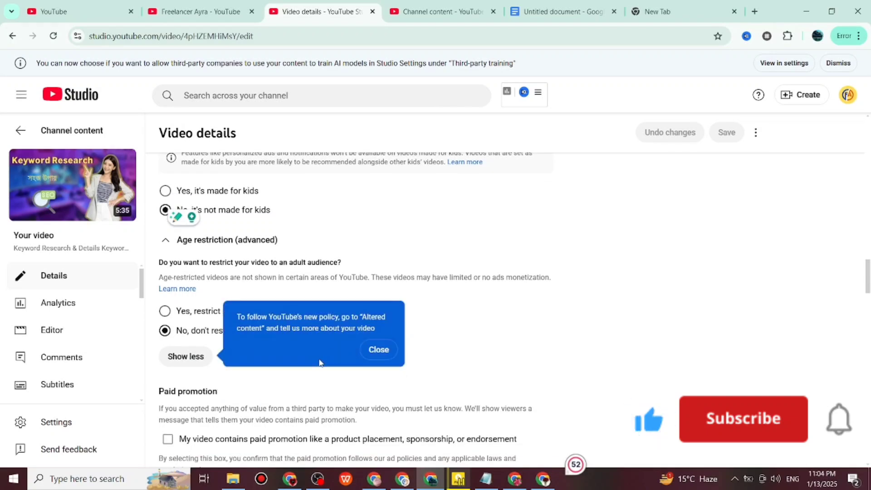
{"action": "left_click", "coordinate": [311, 308]}
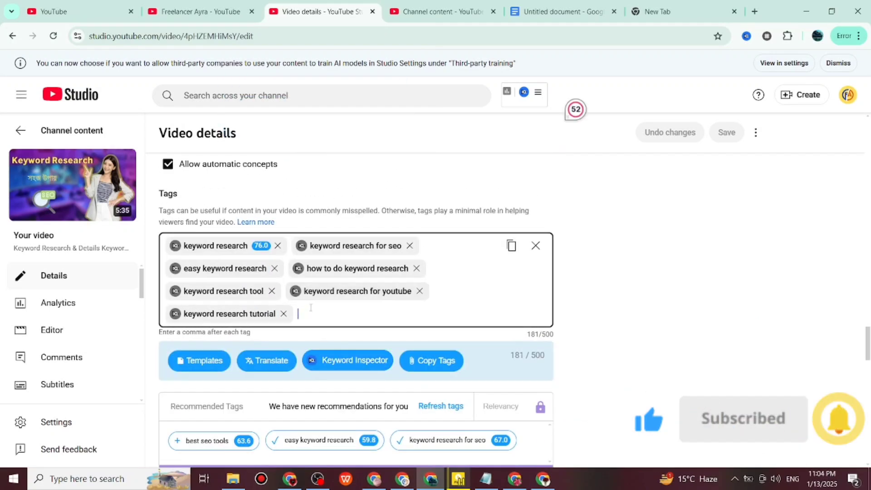
{"action": "type", "text": "keyword research free"}
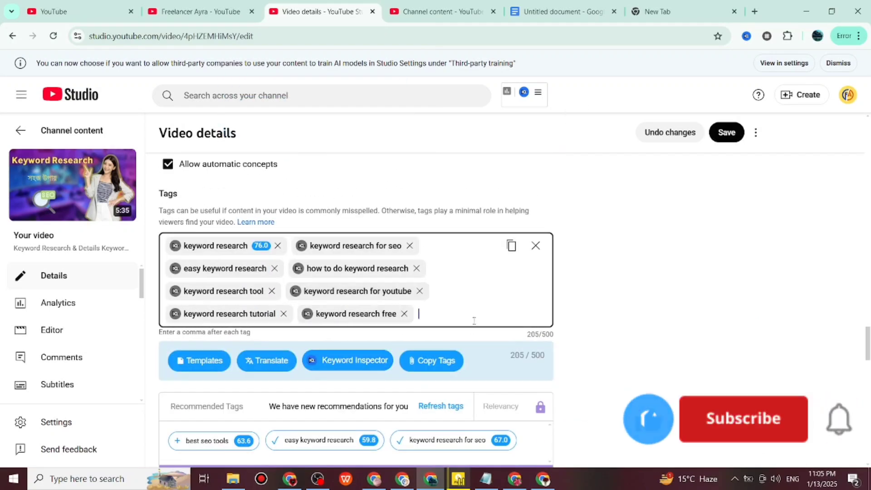
- Review the video's tags, recommended tags and description, and examine the vidIQ SEO score
{"action": "scroll", "coordinate": [579, 295], "scroll_direction": "up", "scroll_amount": 20}
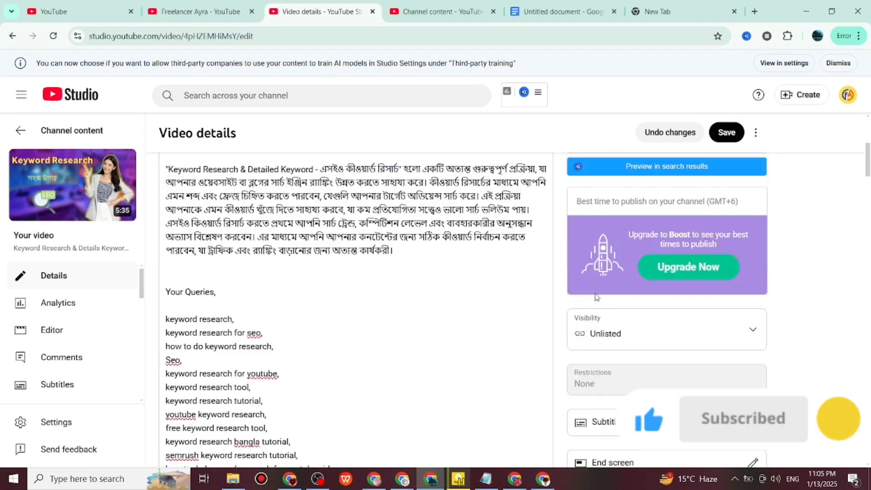
{"action": "scroll", "coordinate": [595, 297], "scroll_direction": "down", "scroll_amount": 5}
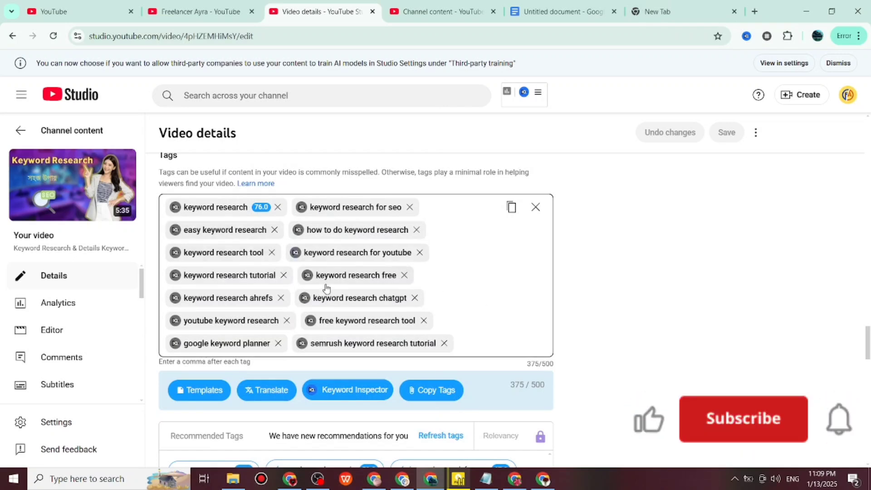
{"action": "scroll", "coordinate": [486, 409], "scroll_direction": "down", "scroll_amount": 2}
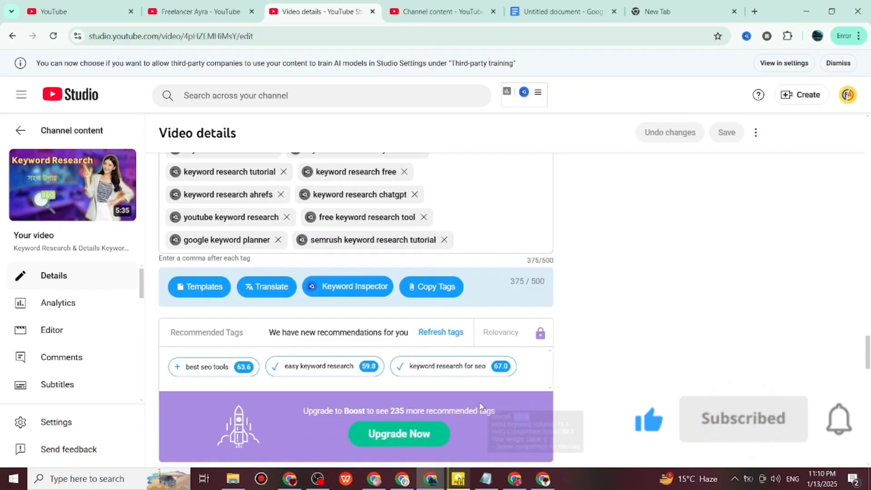
{"action": "scroll", "coordinate": [484, 402], "scroll_direction": "up", "scroll_amount": 3}
{"action": "scroll", "coordinate": [483, 402], "scroll_direction": "up", "scroll_amount": 10}
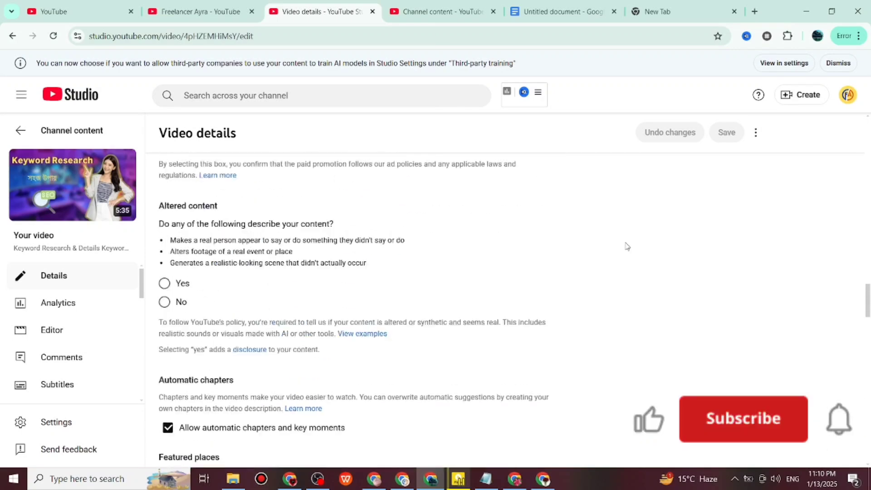
{"action": "scroll", "coordinate": [624, 248], "scroll_direction": "up", "scroll_amount": 10}
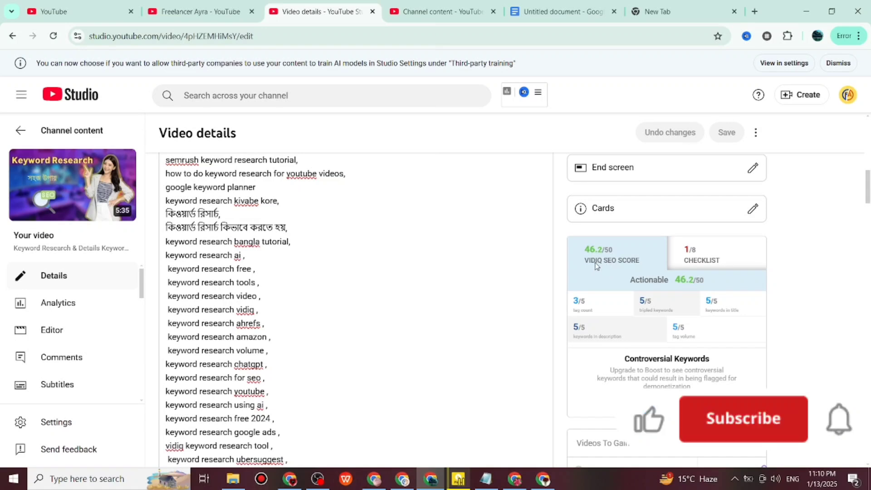
{"action": "scroll", "coordinate": [385, 230], "scroll_direction": "up", "scroll_amount": 3}
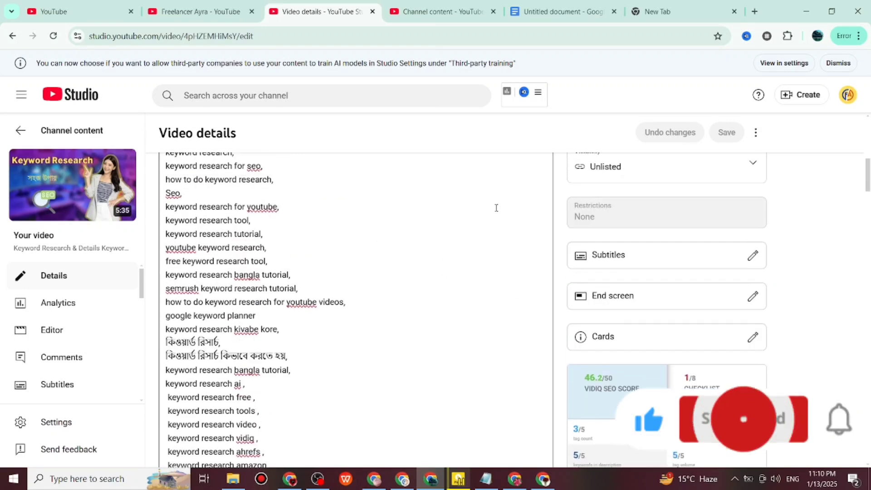
{"action": "scroll", "coordinate": [509, 218], "scroll_direction": "down", "scroll_amount": 2}
{"action": "scroll", "coordinate": [534, 249], "scroll_direction": "up", "scroll_amount": 8}
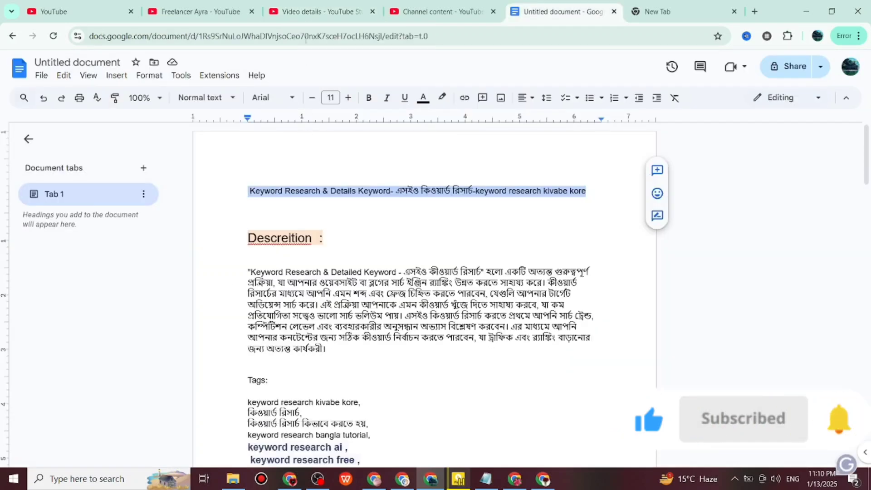
- Remove the channel-name tag from the end of the video's tags
{"action": "left_click", "coordinate": [317, 12]}
{"action": "scroll", "coordinate": [372, 338], "scroll_direction": "down", "scroll_amount": 15}
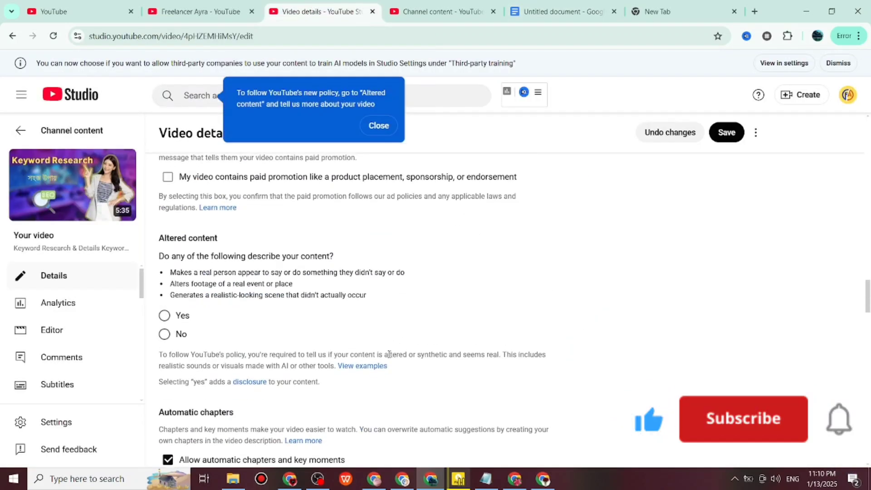
{"action": "left_click", "coordinate": [248, 357]}
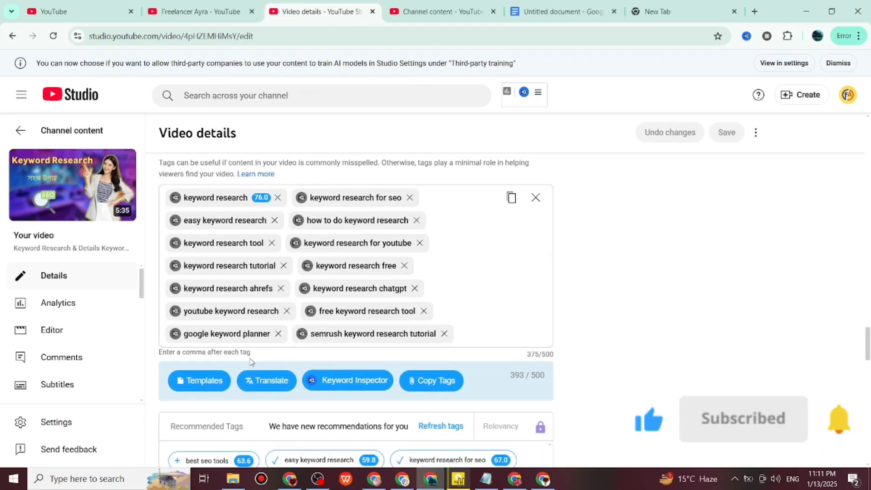
{"action": "scroll", "coordinate": [377, 255], "scroll_direction": "up", "scroll_amount": 1}
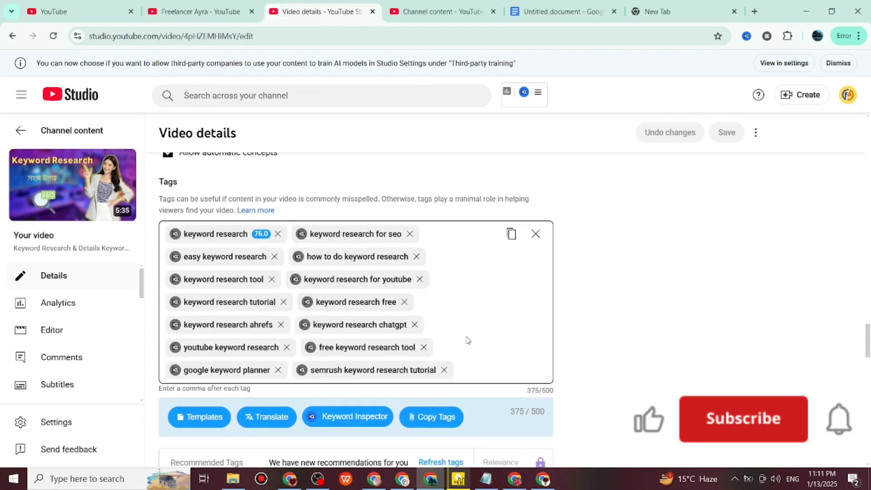
- Take the channel name from the YouTube channel page and add it to the video's tags
{"action": "left_click", "coordinate": [186, 13]}
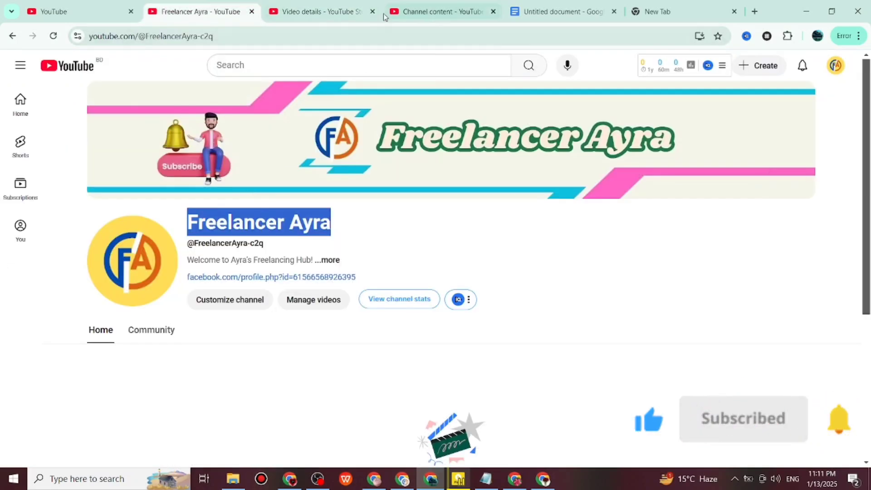
{"action": "left_click", "coordinate": [322, 14]}
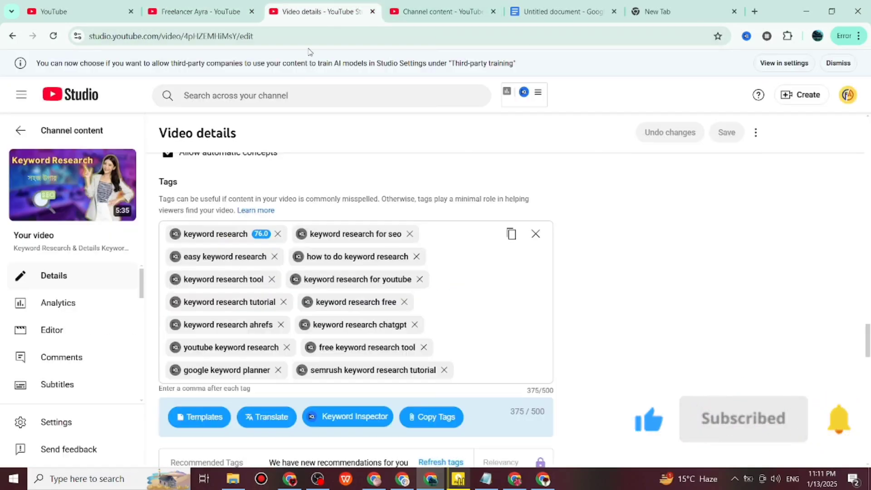
{"action": "left_click", "coordinate": [463, 371]}
{"action": "type", "text": "Freelancer Ayra"}
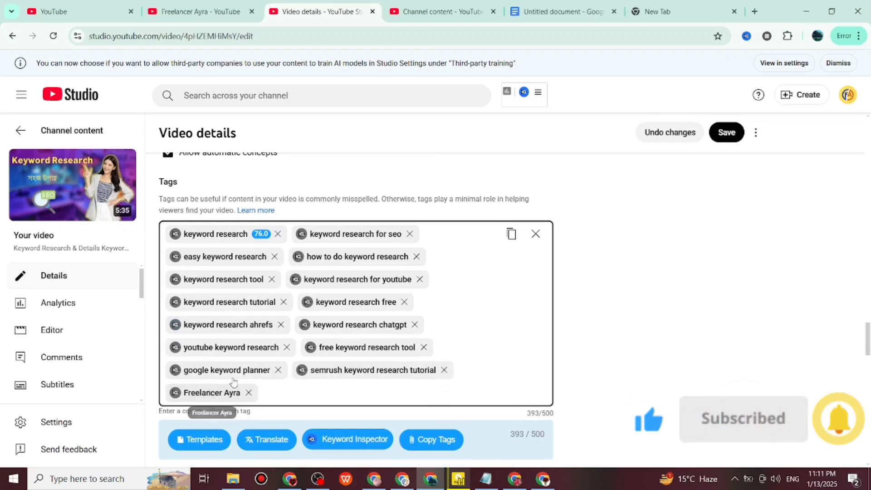
- Add the full video title from the document, starting with "Keyword Research & Details Keyword", to the video's tags
{"action": "left_click", "coordinate": [562, 11]}
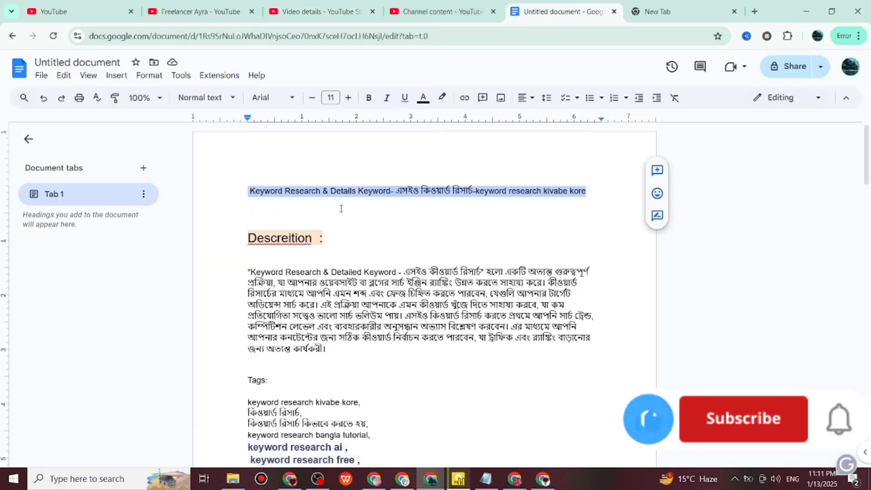
{"action": "left_click", "coordinate": [313, 11]}
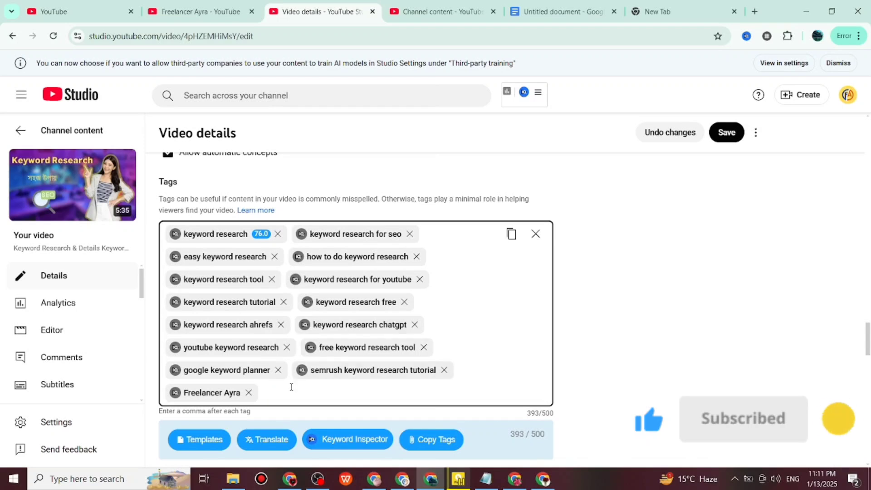
{"action": "key", "text": "ctrl+v"}
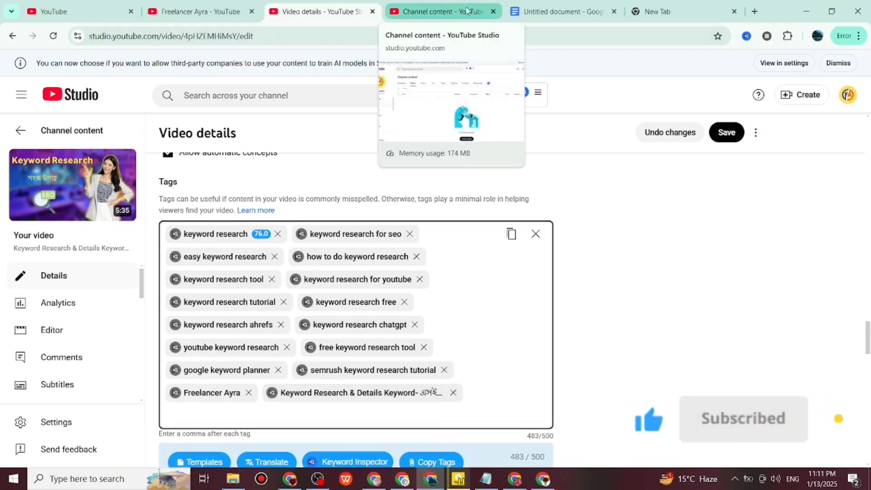
- Copy "keyword research kivabe kore" from the end of the document's title line and add it to the video's tags
{"action": "left_click", "coordinate": [558, 12]}
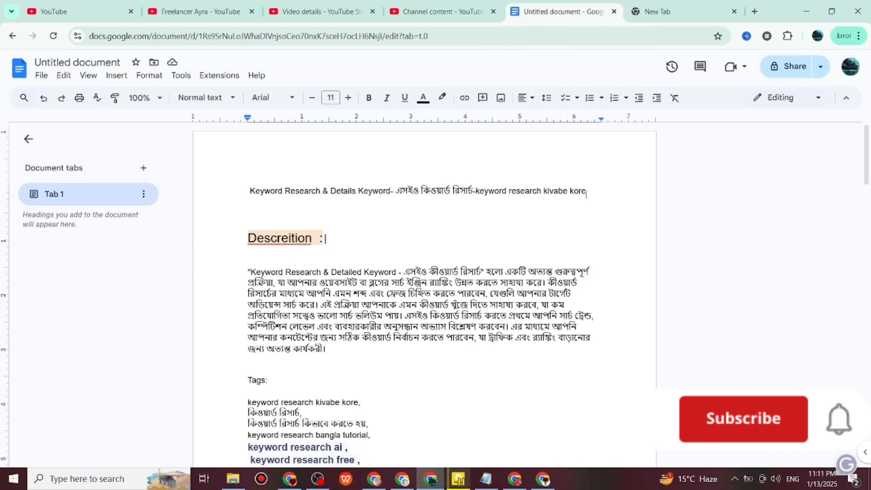
{"action": "left_click_drag", "start_coordinate": [586, 194], "coordinate": [476, 191]}
{"action": "key", "text": "ctrl+c"}
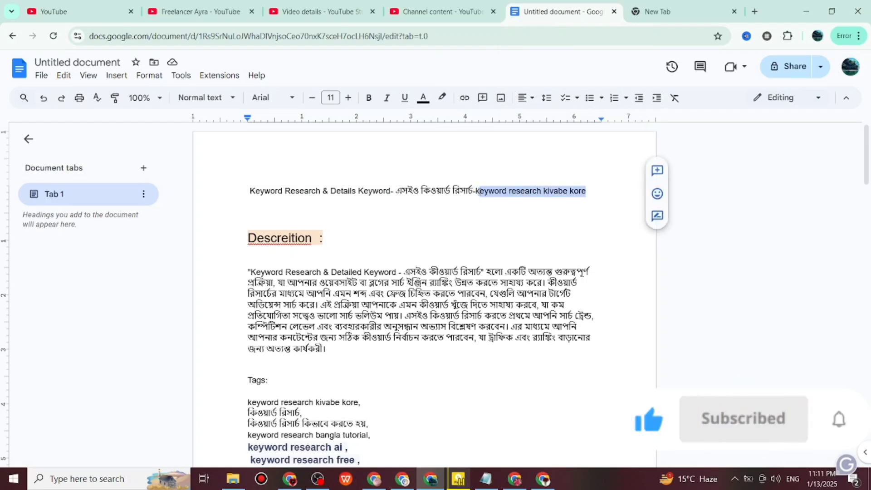
{"action": "left_click", "coordinate": [320, 12]}
{"action": "left_click", "coordinate": [218, 421]}
{"action": "key", "text": "ctrl+v"}
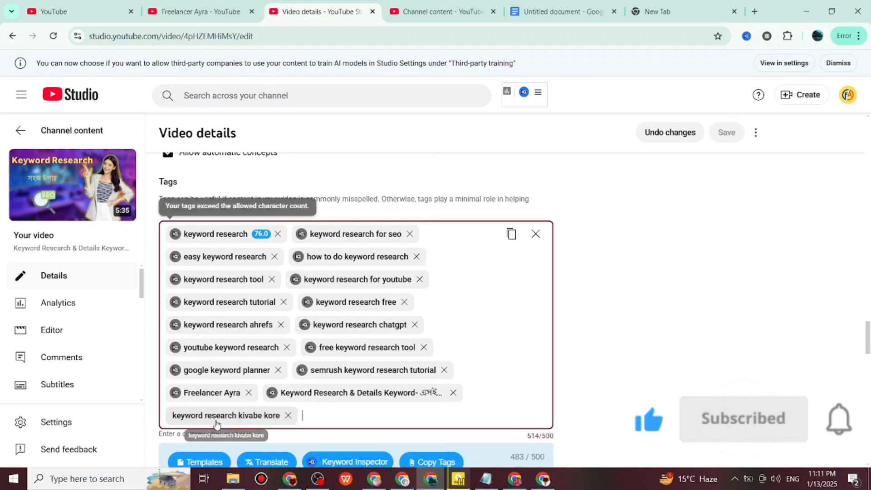
{"action": "scroll", "coordinate": [590, 351], "scroll_direction": "up", "scroll_amount": 15}
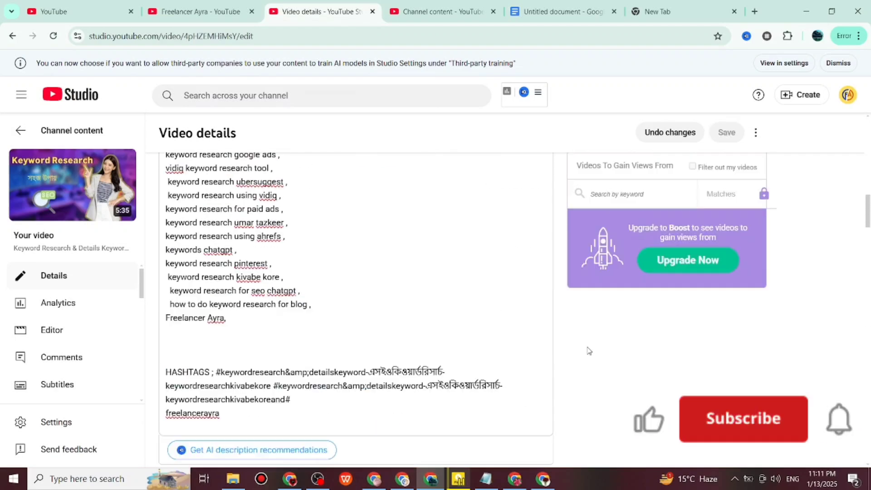
- Remove the "keyword research kivabe kore" tag and the full video title tag from the end of the tags, and save the video
{"action": "scroll", "coordinate": [586, 353], "scroll_direction": "up", "scroll_amount": 6}
{"action": "scroll", "coordinate": [635, 365], "scroll_direction": "down", "scroll_amount": 20}
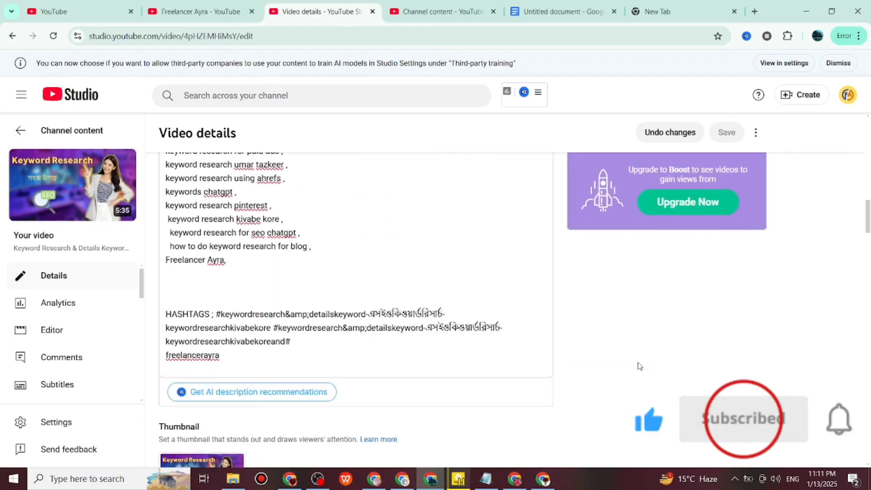
{"action": "scroll", "coordinate": [428, 367], "scroll_direction": "down", "scroll_amount": 10}
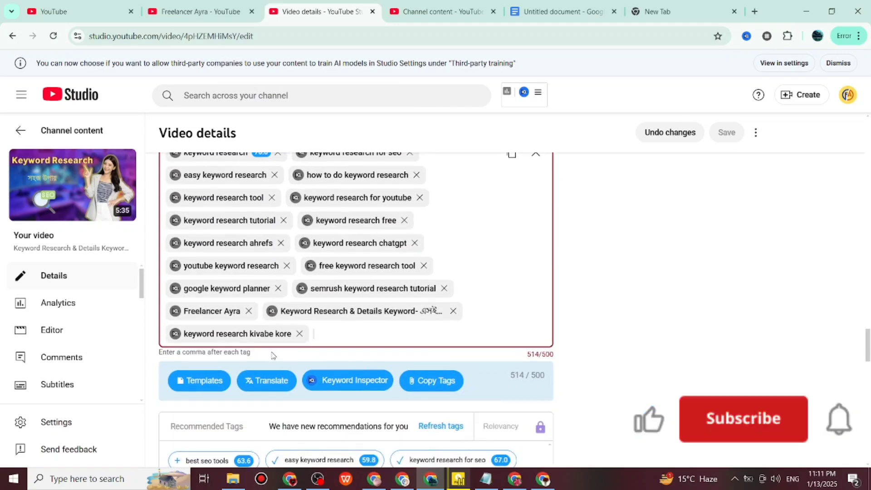
{"action": "left_click", "coordinate": [300, 335]}
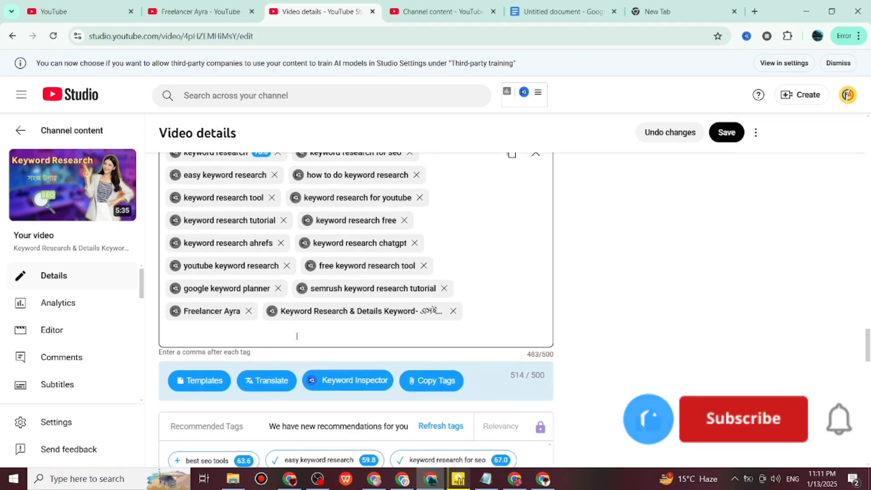
{"action": "left_click", "coordinate": [453, 311]}
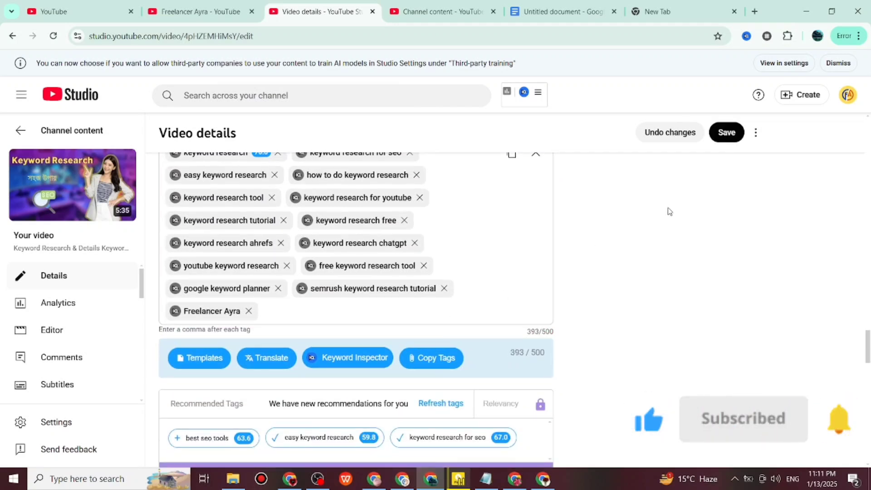
{"action": "left_click", "coordinate": [727, 132]}
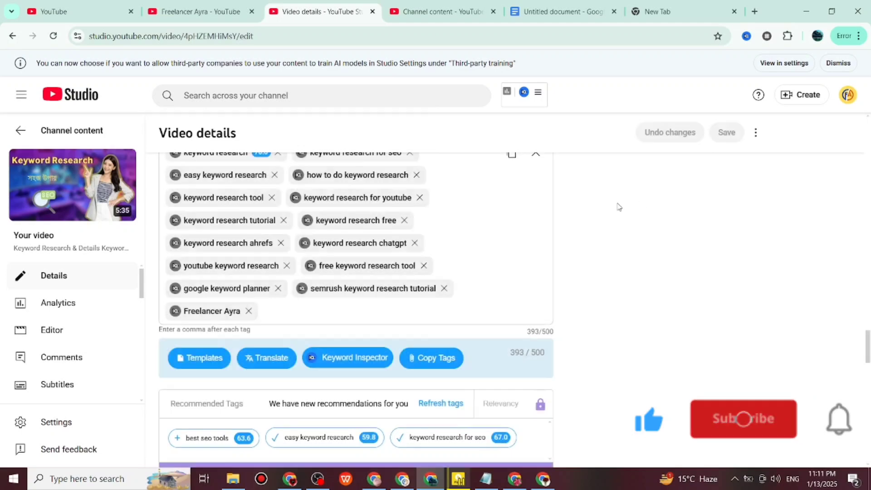
- Change the video's visibility to Public and save the change
{"action": "scroll", "coordinate": [618, 266], "scroll_direction": "up", "scroll_amount": 20}
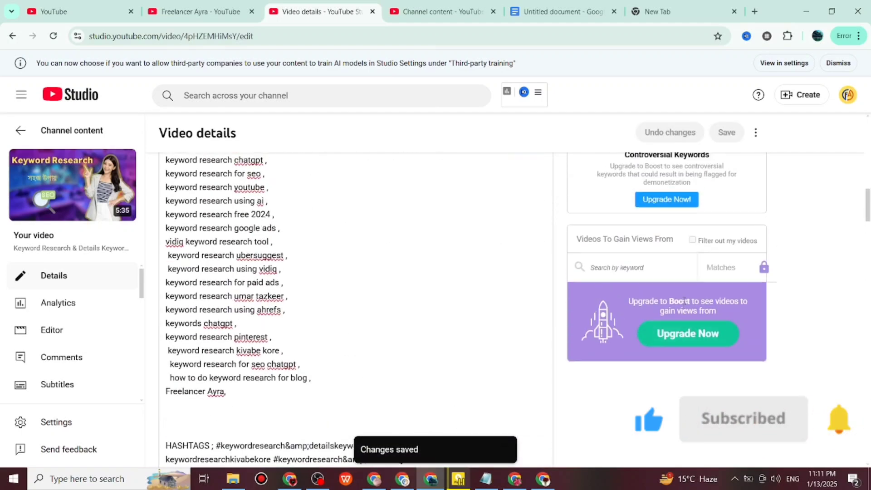
{"action": "scroll", "coordinate": [684, 301], "scroll_direction": "up", "scroll_amount": 10}
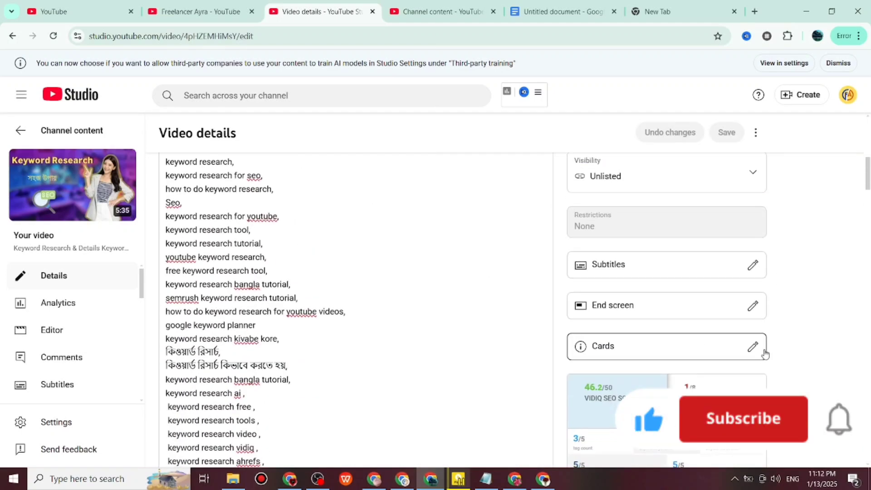
{"action": "left_click", "coordinate": [753, 172]}
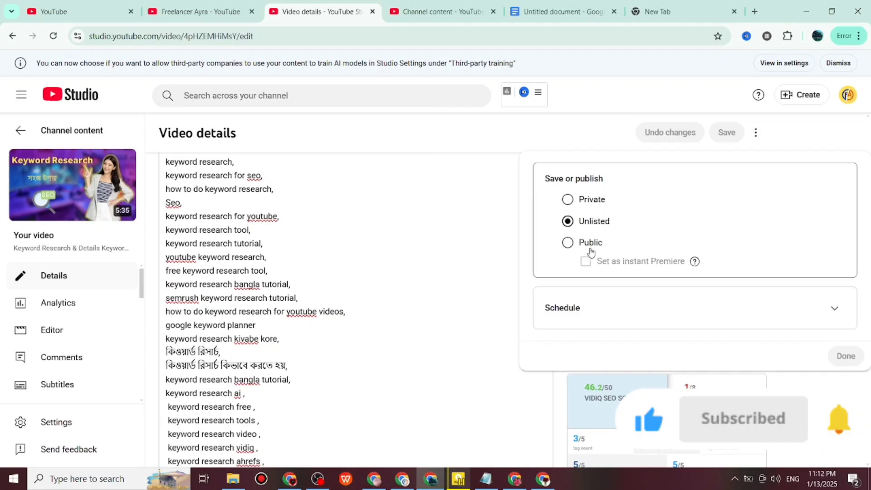
{"action": "left_click", "coordinate": [569, 244]}
{"action": "left_click", "coordinate": [846, 361]}
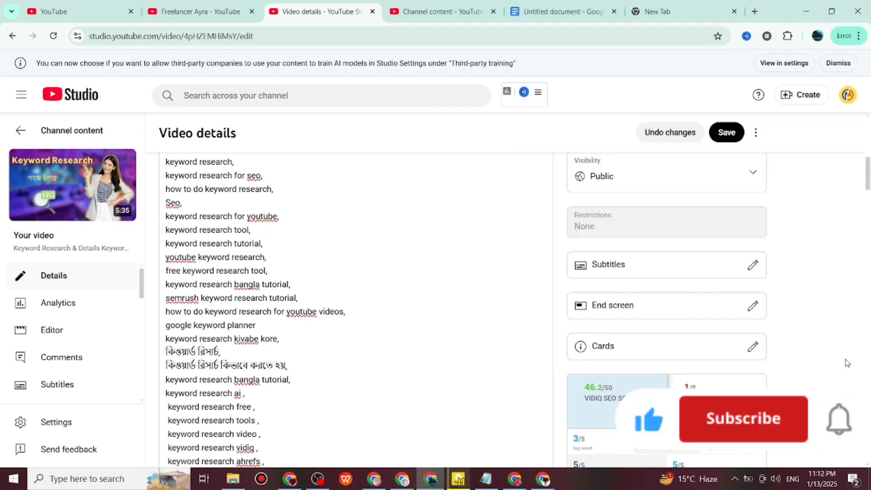
{"action": "left_click", "coordinate": [733, 139]}
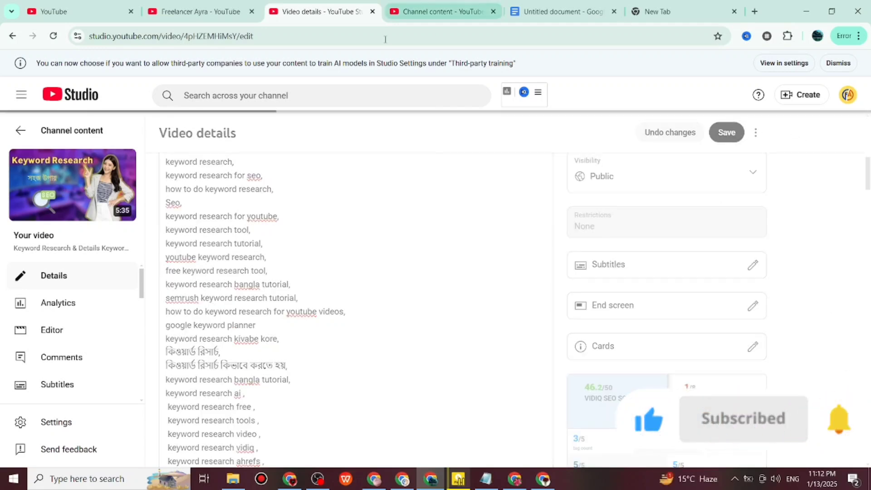
- Reload the YouTube channel page and the video details page to refresh both after publishing
{"action": "left_click", "coordinate": [181, 11]}
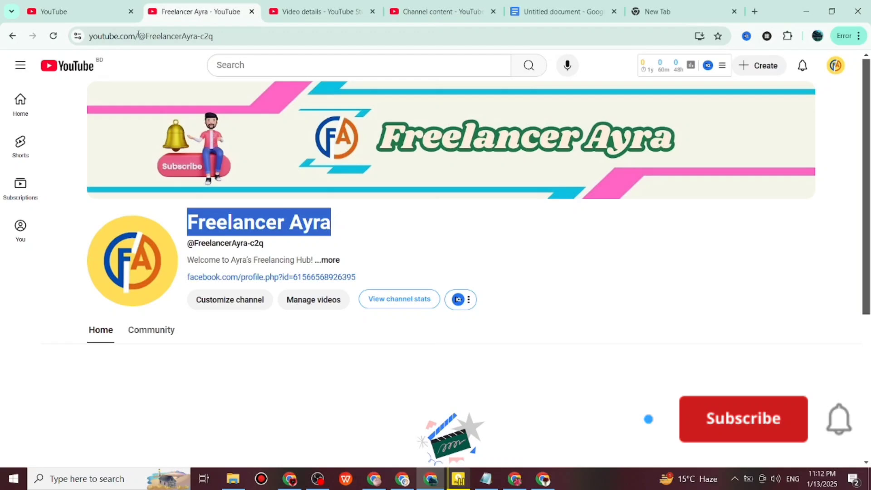
{"action": "left_click", "coordinate": [53, 36]}
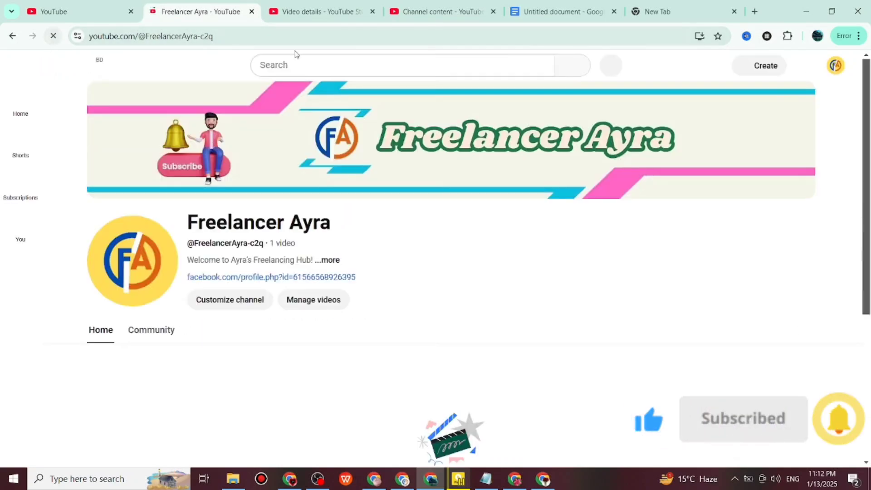
{"action": "left_click", "coordinate": [301, 13]}
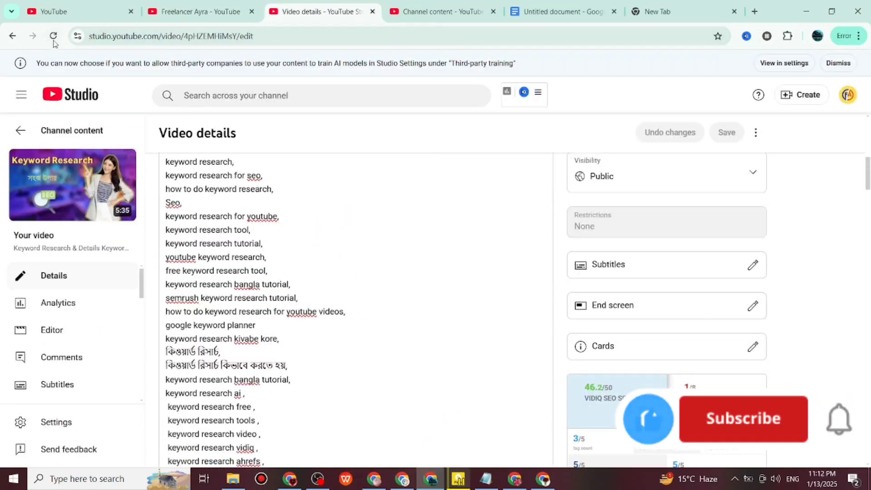
{"action": "left_click", "coordinate": [53, 36]}
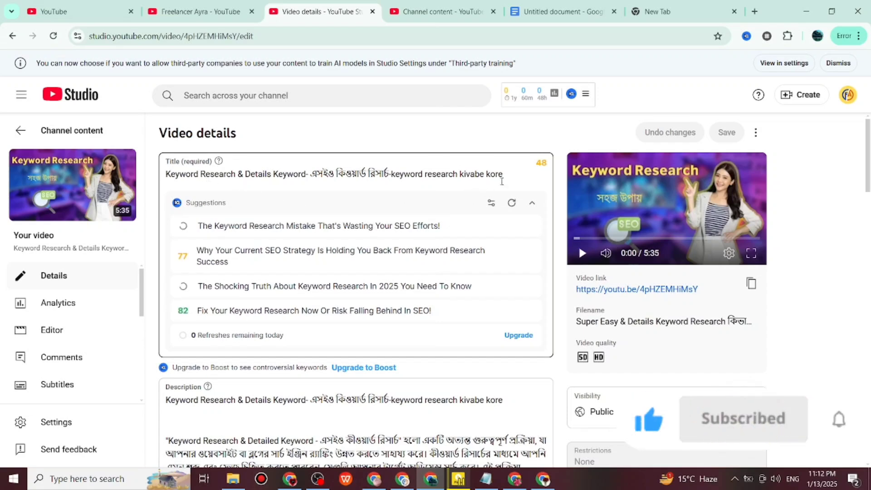
- Append " !!" to the end of the video title, save the video and reload its details page
{"action": "left_click", "coordinate": [504, 174]}
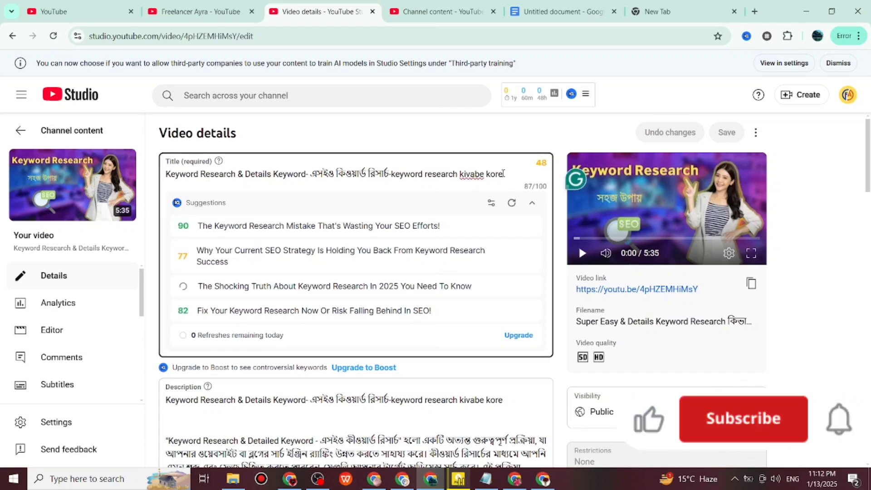
{"action": "type", "text": "!!!"}
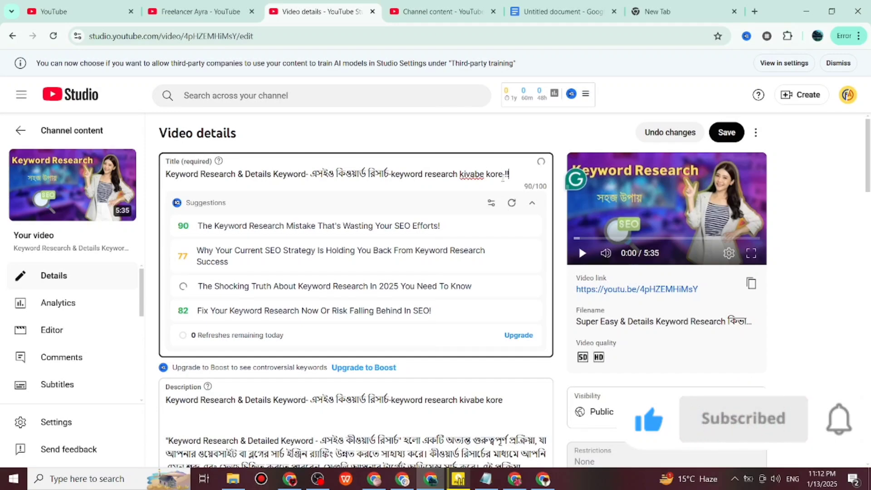
{"action": "scroll", "coordinate": [481, 268], "scroll_direction": "down", "scroll_amount": 10}
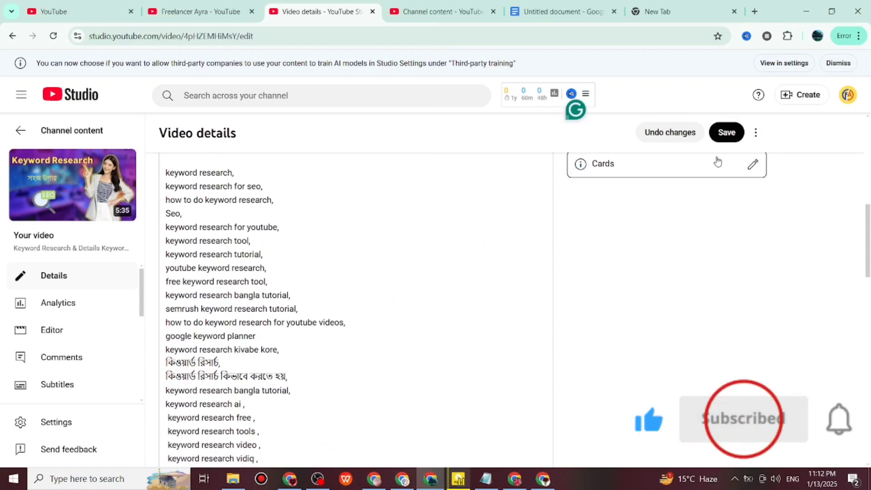
{"action": "left_click", "coordinate": [722, 133]}
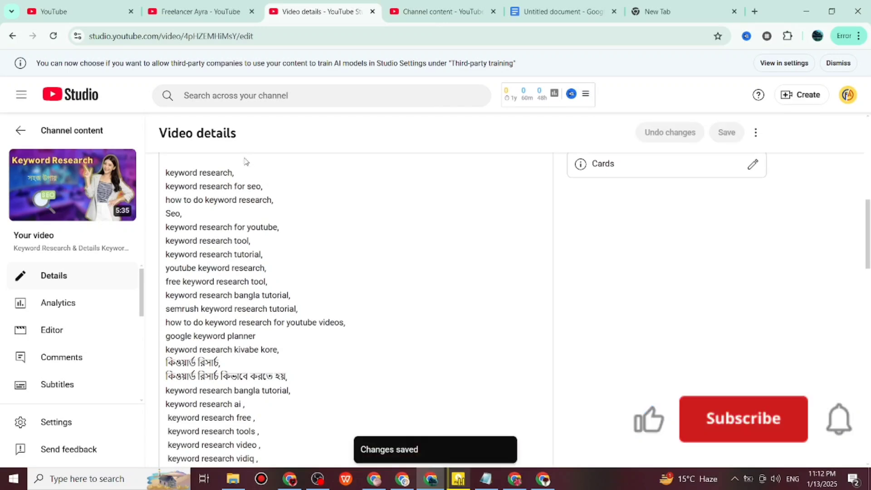
{"action": "left_click", "coordinate": [54, 38]}
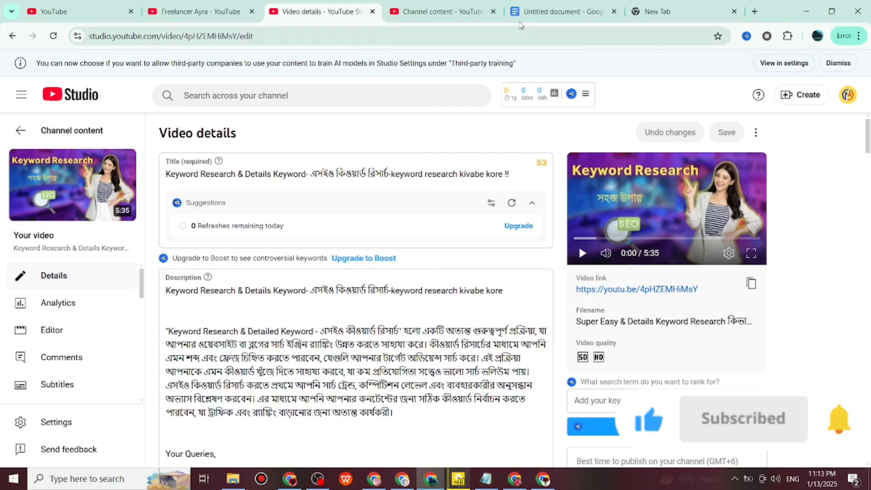
- In the Google Docs document, split "keyword research kivabe kore" off the title line with a blank line between, and remove the leftover hyphen
{"action": "left_click", "coordinate": [521, 17]}
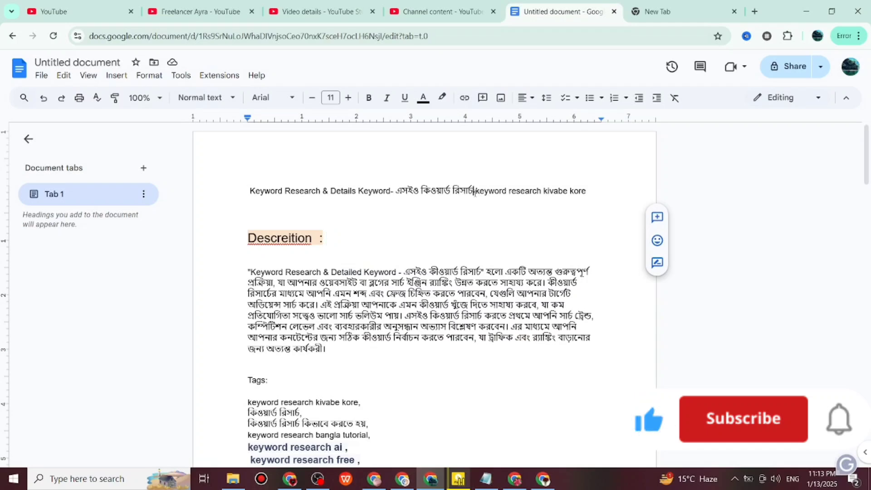
{"action": "left_click_drag", "start_coordinate": [475, 191], "coordinate": [589, 203]}
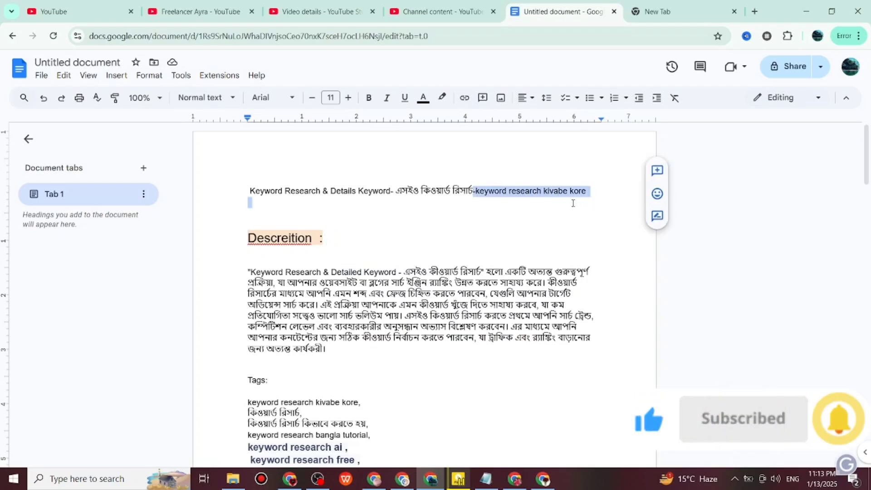
{"action": "left_click", "coordinate": [574, 203]}
{"action": "left_click", "coordinate": [475, 190]}
{"action": "key", "text": "Return"}
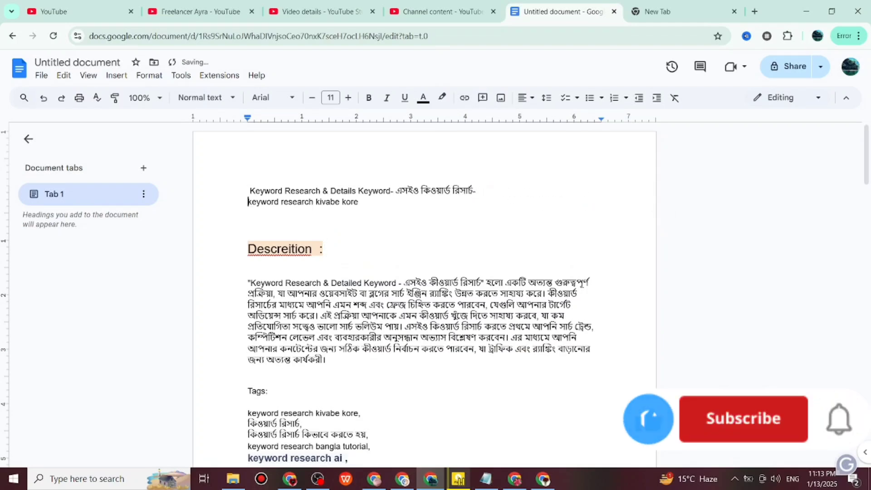
{"action": "key", "text": "Return"}
{"action": "left_click", "coordinate": [481, 193]}
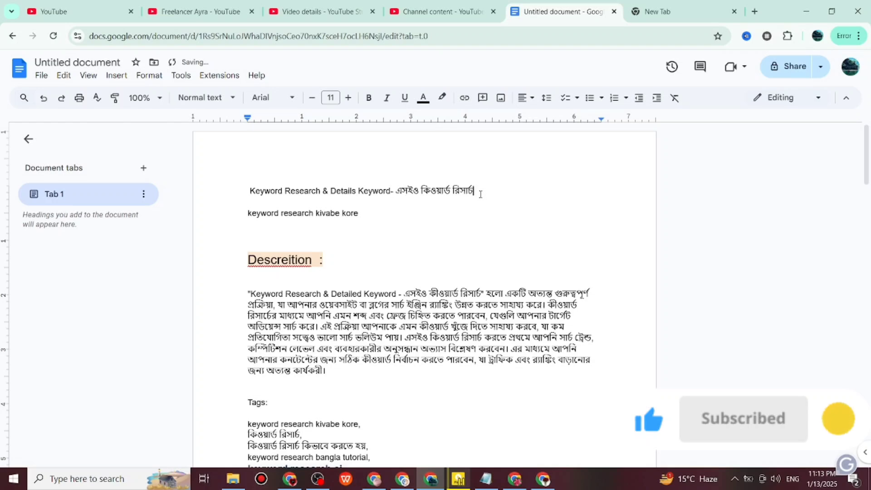
- Break the document's title line before "এসইও কিওয়ার্ড রিসার্চ" and before "& Details Keyword-", leaving a blank line after each part
{"action": "left_click", "coordinate": [396, 191]}
{"action": "key", "text": "Return"}
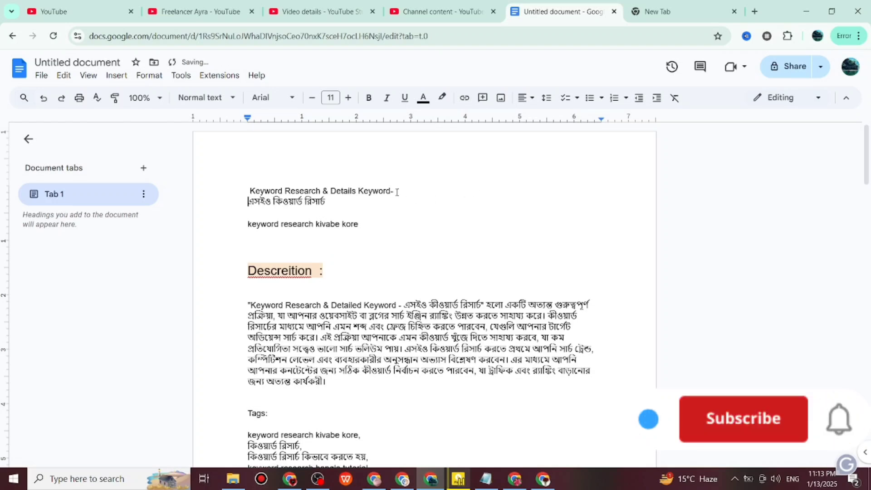
{"action": "key", "text": "Return"}
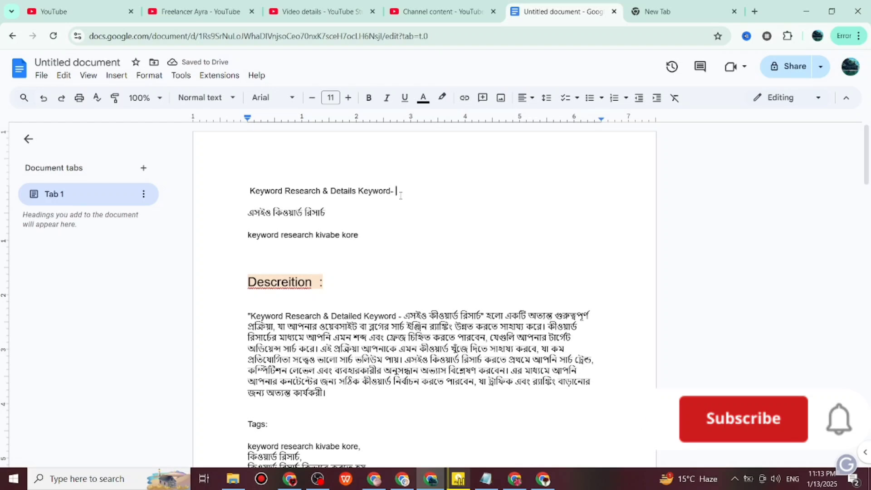
{"action": "left_click_drag", "start_coordinate": [401, 195], "coordinate": [330, 191]}
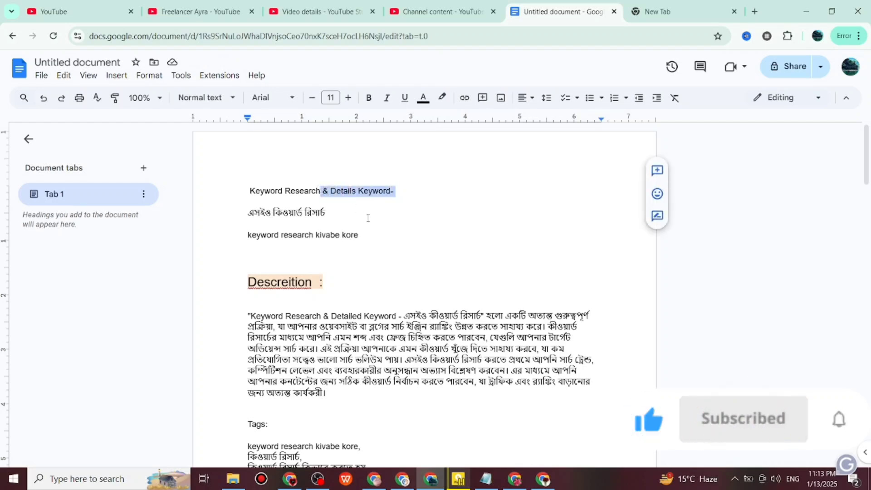
{"action": "left_click", "coordinate": [324, 191]}
{"action": "key", "text": "Return"}
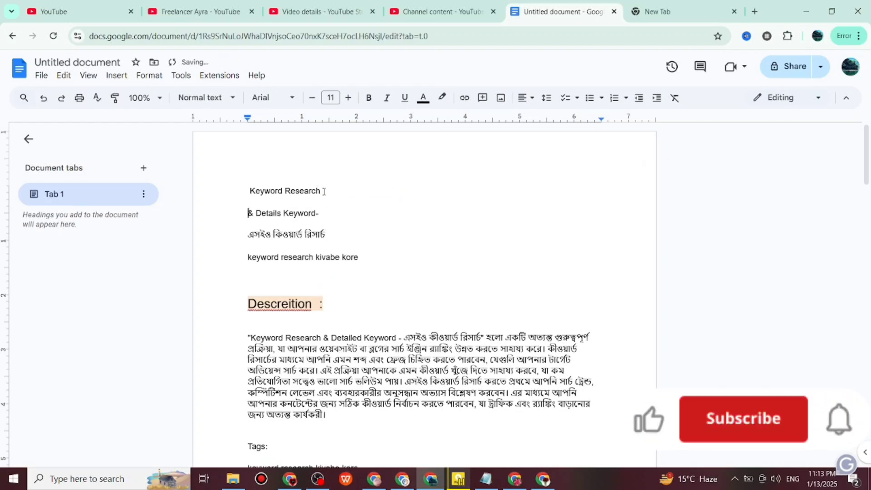
- Put commas after "Keyword Research", "এসইও কিওয়ার্ড রিসার্চ" and "keyword research kivabe kore" in the document, and switch back to YouTube Studio's video details
{"action": "left_click", "coordinate": [332, 235]}
{"action": "type", "text": ","}
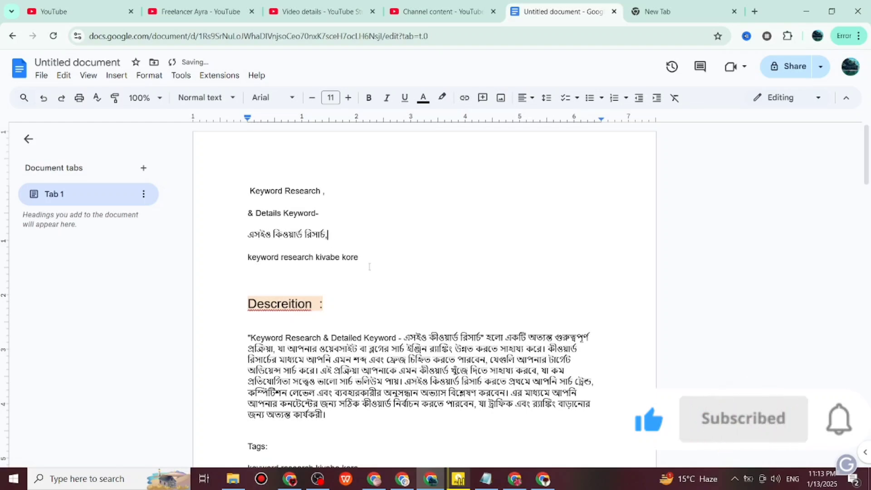
{"action": "type", "text": ","}
{"action": "left_click_drag", "start_coordinate": [332, 236], "coordinate": [271, 235]}
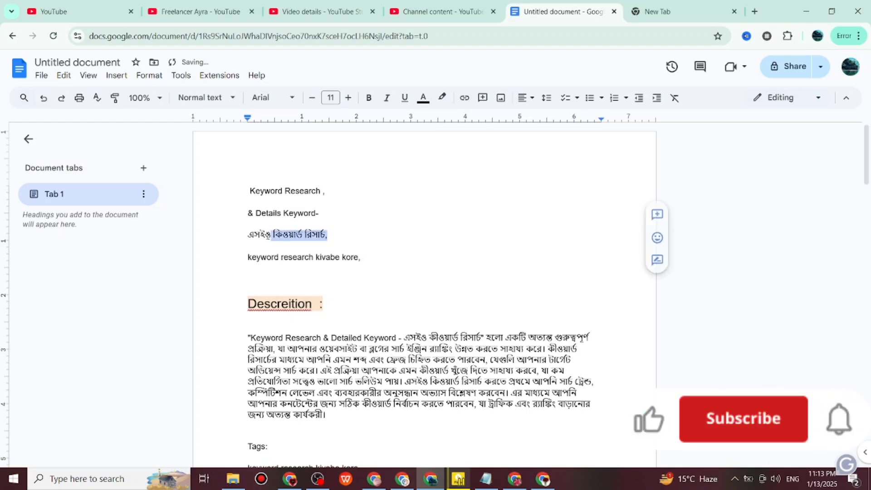
{"action": "left_click", "coordinate": [317, 12]}
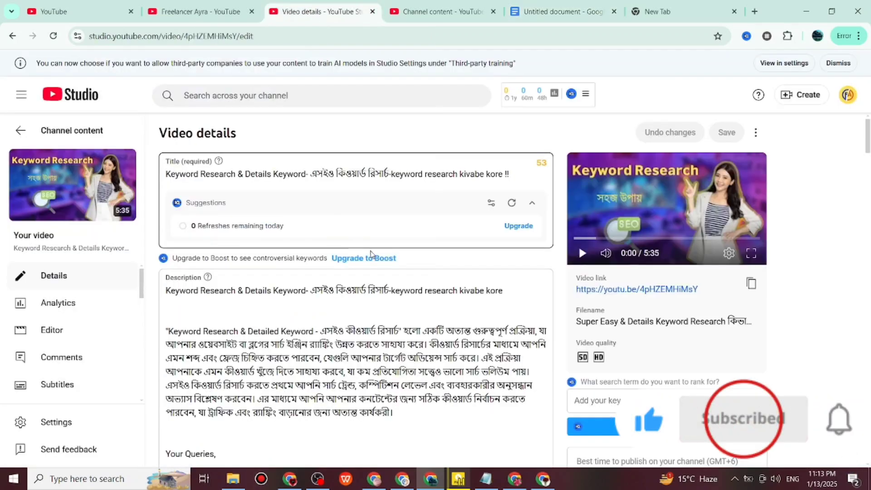